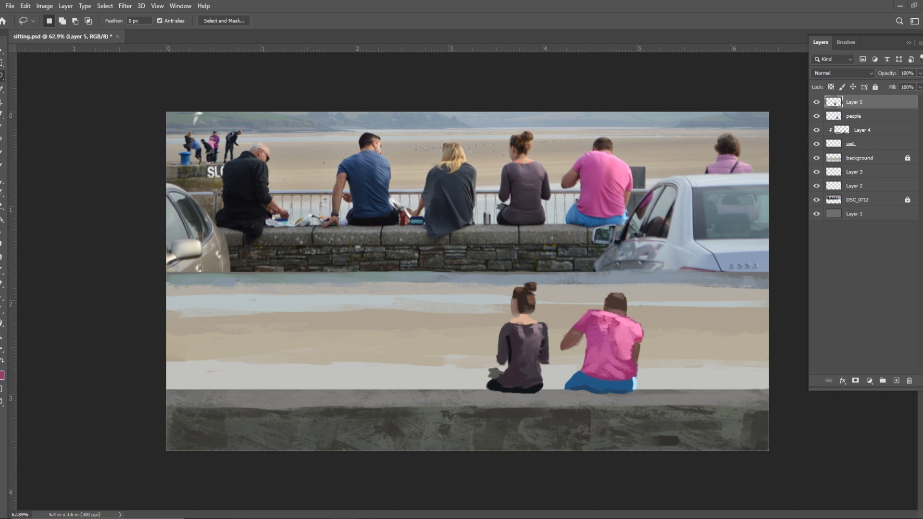
# Paint a trial medium-blue outline across the blonde woman's back, then undo it
pyautogui.click(2, 118)
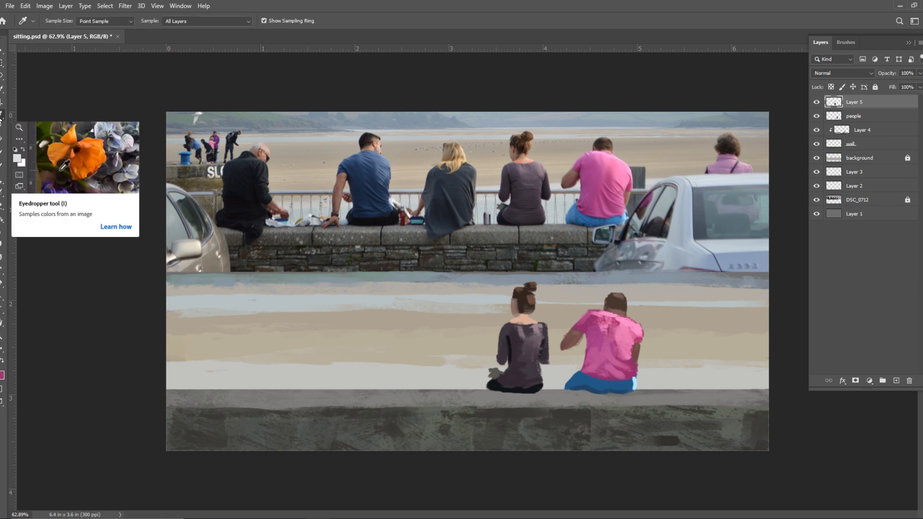
pyautogui.click(2, 126)
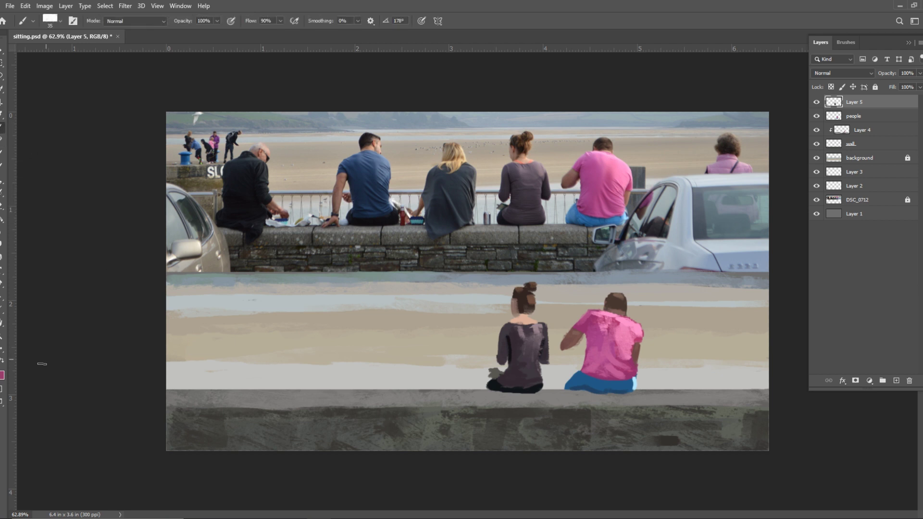
pyautogui.click(2, 374)
pyautogui.click(316, 253)
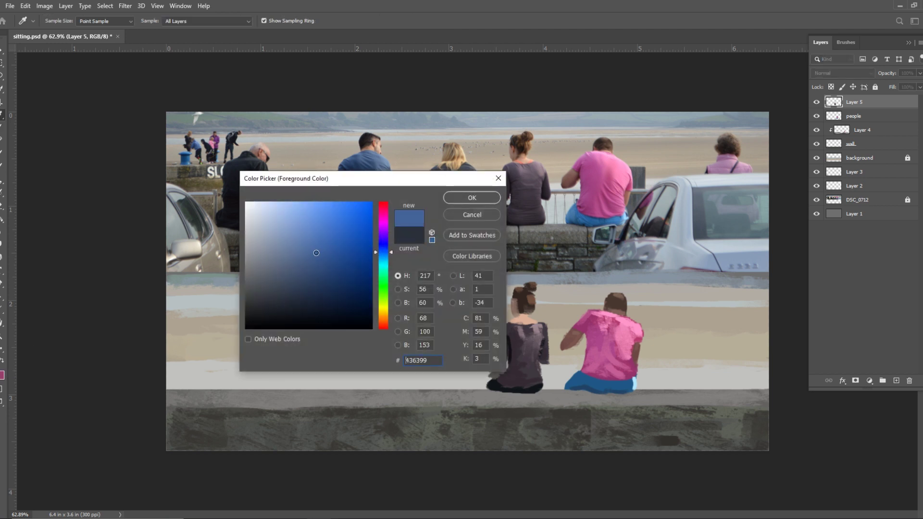
pyautogui.click(490, 198)
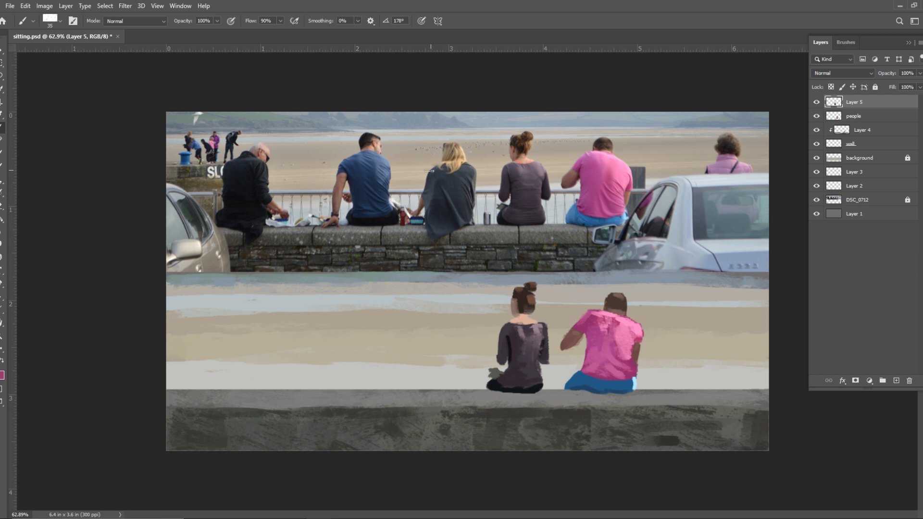
pyautogui.moveTo(429, 171); pyautogui.dragTo(471, 171)
pyautogui.keyDown('shift'); pyautogui.click(468, 221); pyautogui.keyUp('shift')
pyautogui.keyDown('shift'); pyautogui.click(431, 224); pyautogui.keyUp('shift')
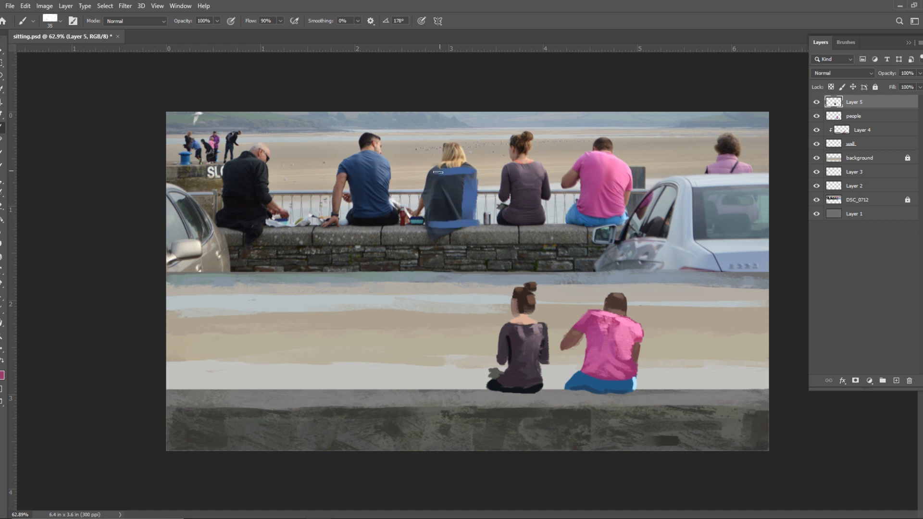
pyautogui.keyDown('shift'); pyautogui.click(435, 173); pyautogui.keyUp('shift')
pyautogui.moveTo(434, 207)
pyautogui.mouseDown()
pyautogui.moveTo(463, 222)
pyautogui.moveTo(442, 184)
pyautogui.moveTo(445, 200)
pyautogui.moveTo(457, 175)
pyautogui.moveTo(461, 230)
pyautogui.moveTo(471, 182)
pyautogui.moveTo(459, 230)
pyautogui.moveTo(476, 217)
pyautogui.moveTo(427, 245)
pyautogui.moveTo(427, 217)
pyautogui.moveTo(441, 239)
pyautogui.moveTo(445, 226)
pyautogui.moveTo(432, 249)
pyautogui.mouseUp()
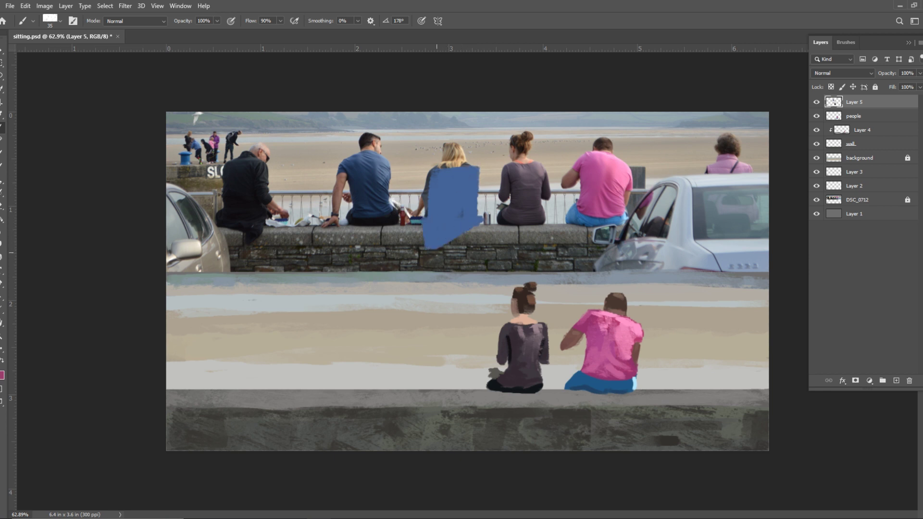
pyautogui.hotkey('ctrl', 'z')
pyautogui.hotkey('ctrl', 'z')
pyautogui.hotkey('ctrl', 'z')
pyautogui.hotkey('ctrl', 'z')
pyautogui.hotkey('ctrl', 'z')
pyautogui.hotkey('ctrl', 'z')
pyautogui.hotkey('ctrl', 'z')
pyautogui.hotkey('ctrl', 'z')
pyautogui.hotkey('ctrl', 'z')
pyautogui.hotkey('ctrl', 'z')
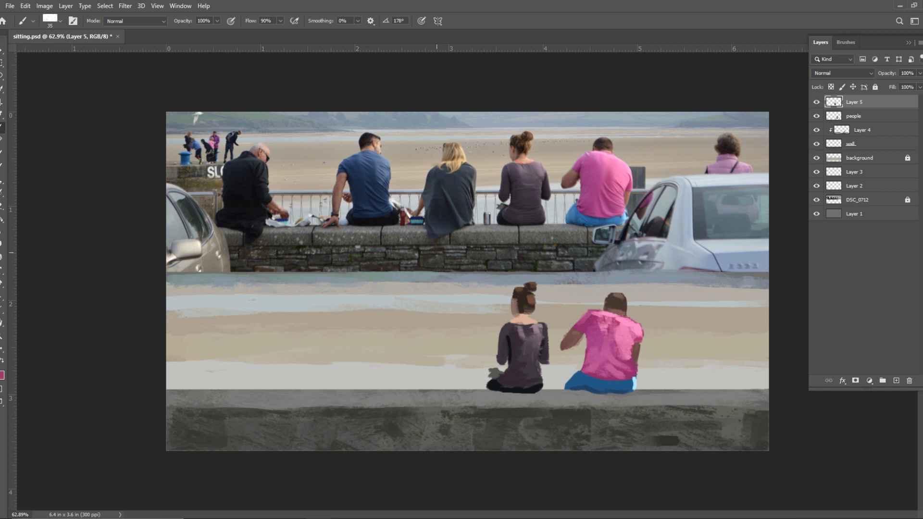
# Move Layer 5 below wall, select the people layer, set background pink df3d8d and brush size 15
pyautogui.hotkey('ctrl', '[')
pyautogui.hotkey('ctrl', '[')
pyautogui.hotkey('ctrl', '[')
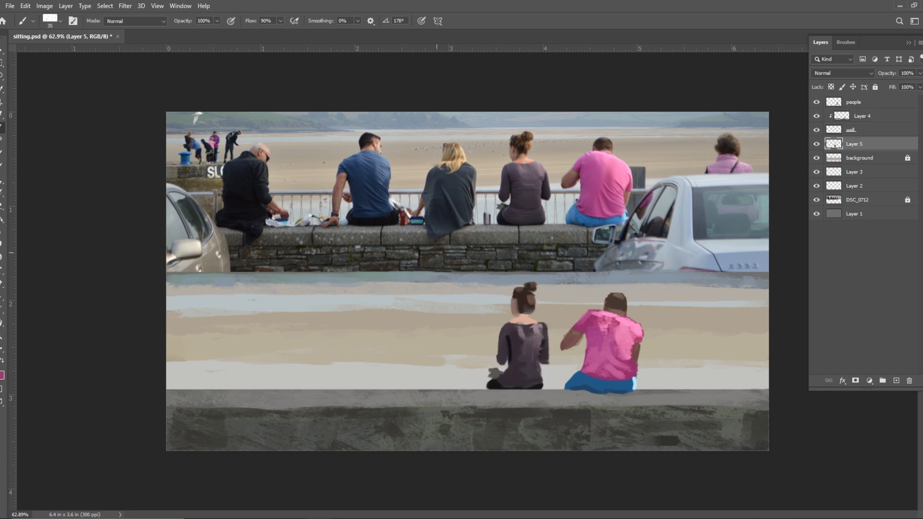
pyautogui.click(860, 103)
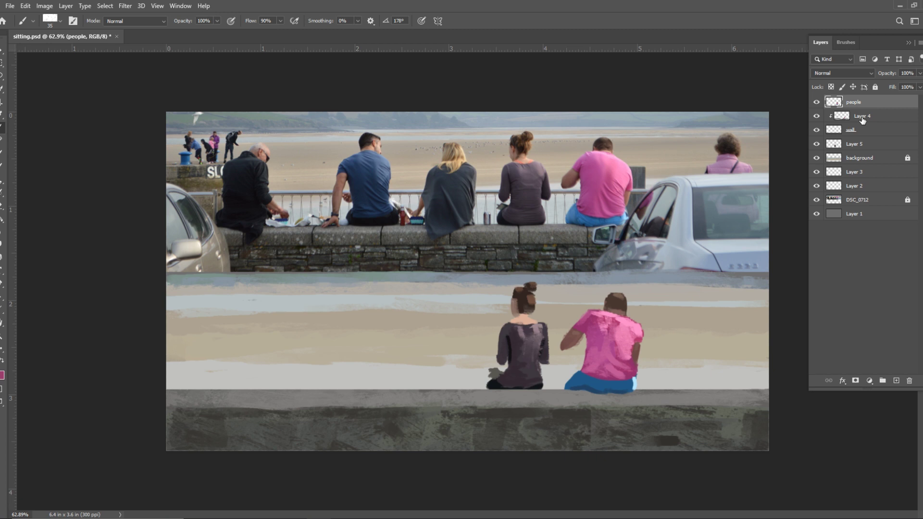
pyautogui.click(4, 380)
pyautogui.click(337, 218)
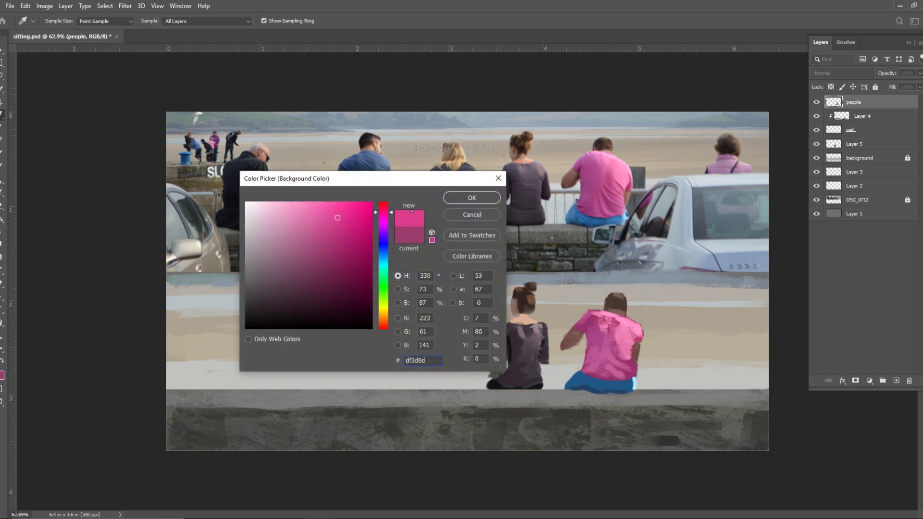
pyautogui.click(472, 198)
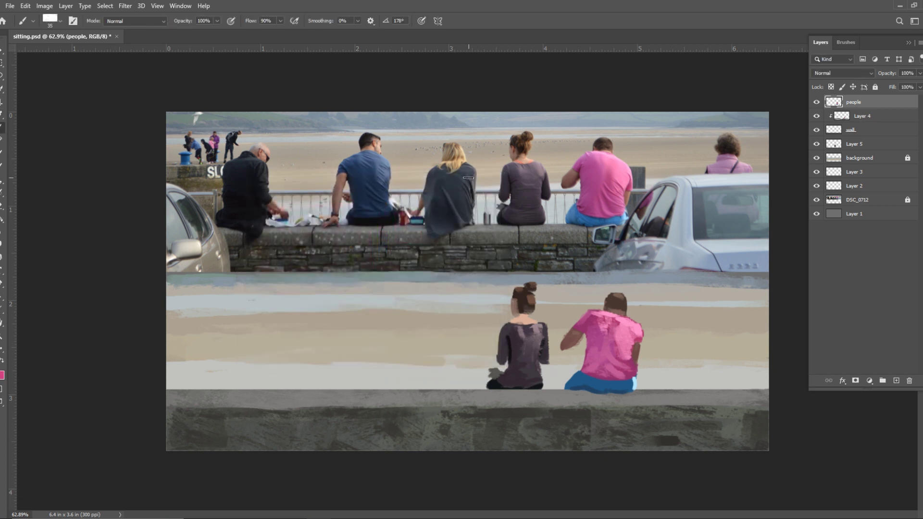
pyautogui.press('[')
pyautogui.press('[')
# Set foreground to 994478 and trace a pink outline around the blonde woman's back and head
pyautogui.moveTo(429, 169); pyautogui.dragTo(473, 164)
pyautogui.click(2, 375)
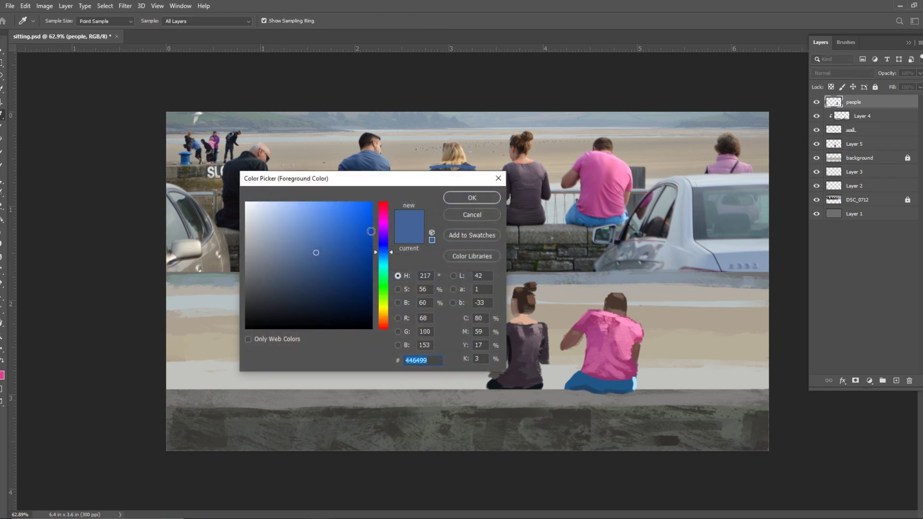
pyautogui.write('994478')
pyautogui.press('Return')
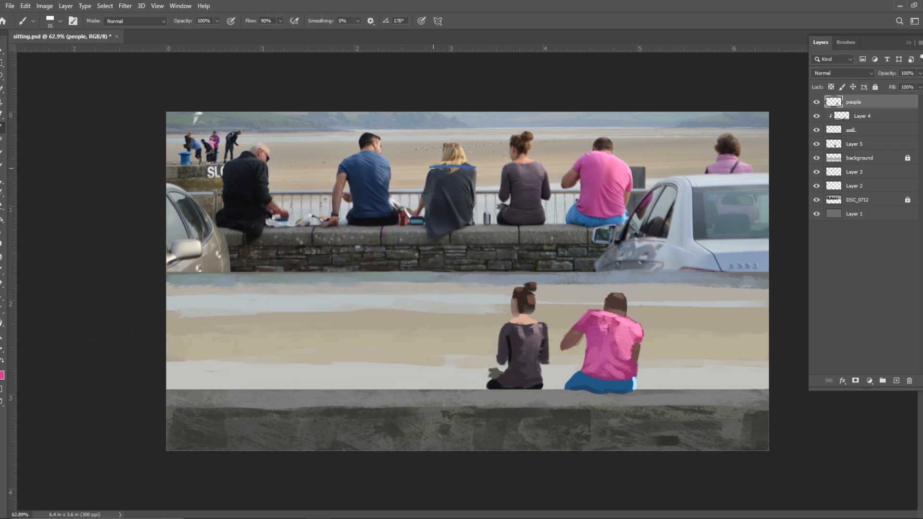
pyautogui.moveTo(431, 168)
pyautogui.mouseDown()
pyautogui.moveTo(486, 168)
pyautogui.moveTo(472, 170)
pyautogui.moveTo(471, 224)
pyautogui.mouseUp()
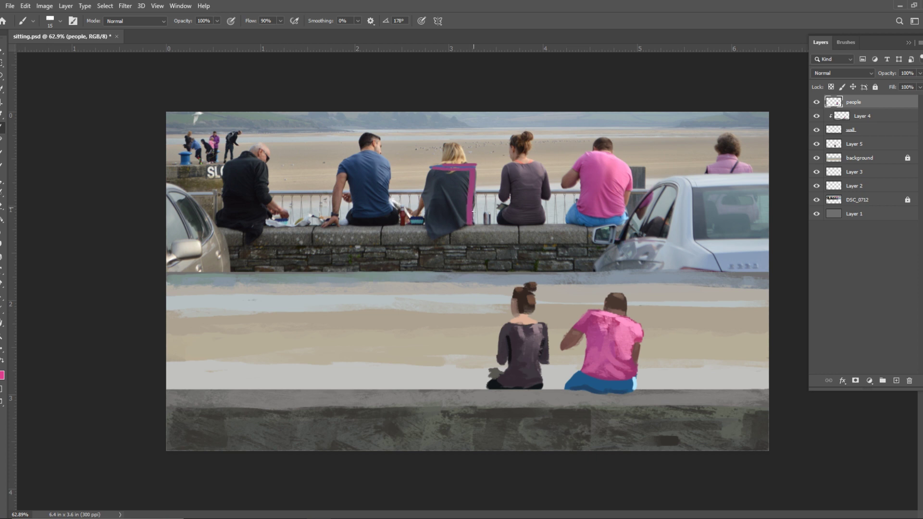
pyautogui.keyDown('shift'); pyautogui.click(432, 221); pyautogui.keyUp('shift')
pyautogui.moveTo(431, 168)
pyautogui.mouseDown()
pyautogui.moveTo(432, 225)
pyautogui.moveTo(475, 218)
pyautogui.moveTo(429, 239)
pyautogui.mouseUp()
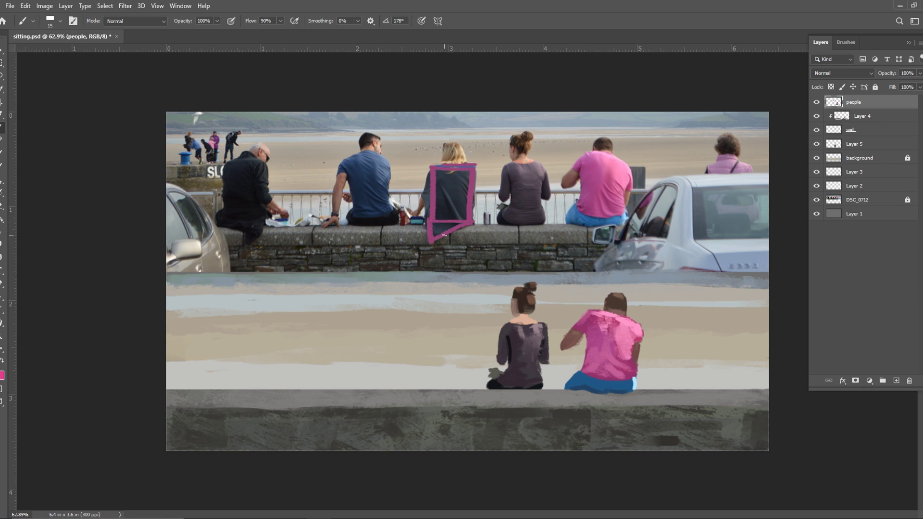
pyautogui.moveTo(421, 193)
pyautogui.mouseDown()
pyautogui.moveTo(431, 169)
pyautogui.moveTo(411, 217)
pyautogui.moveTo(429, 197)
pyautogui.mouseUp()
pyautogui.moveTo(442, 165)
pyautogui.mouseDown()
pyautogui.moveTo(442, 142)
pyautogui.moveTo(464, 146)
pyautogui.moveTo(465, 164)
pyautogui.mouseUp()
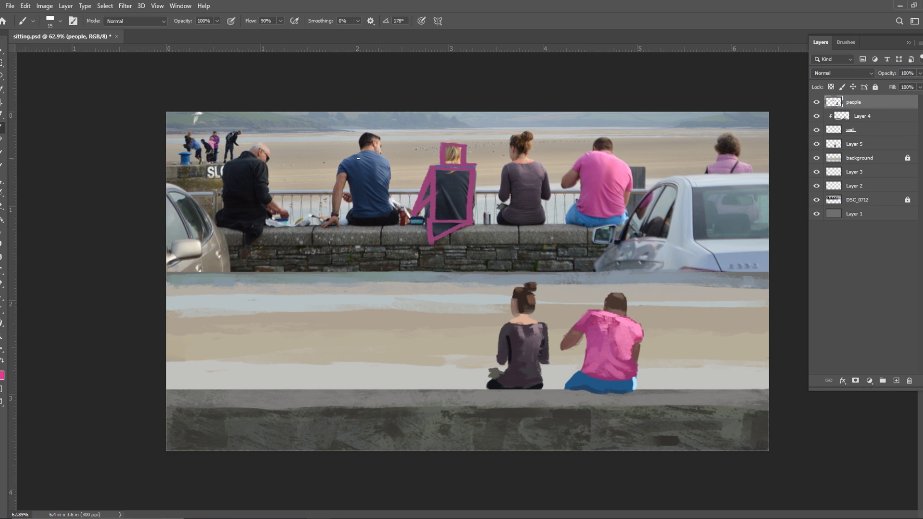
# Lasso around the pink outline and delete it
pyautogui.press('v')
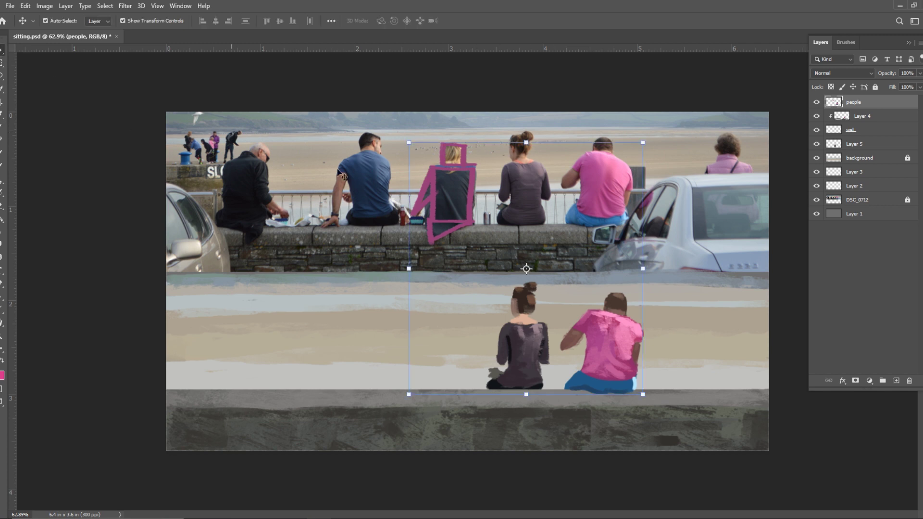
pyautogui.click(3, 76)
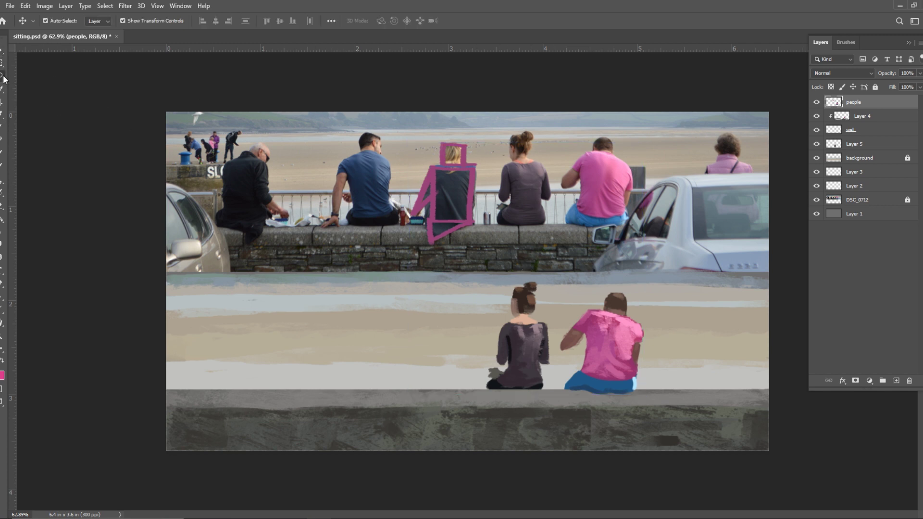
pyautogui.moveTo(463, 126)
pyautogui.mouseDown()
pyautogui.moveTo(433, 135)
pyautogui.moveTo(393, 232)
pyautogui.moveTo(439, 262)
pyautogui.mouseUp()
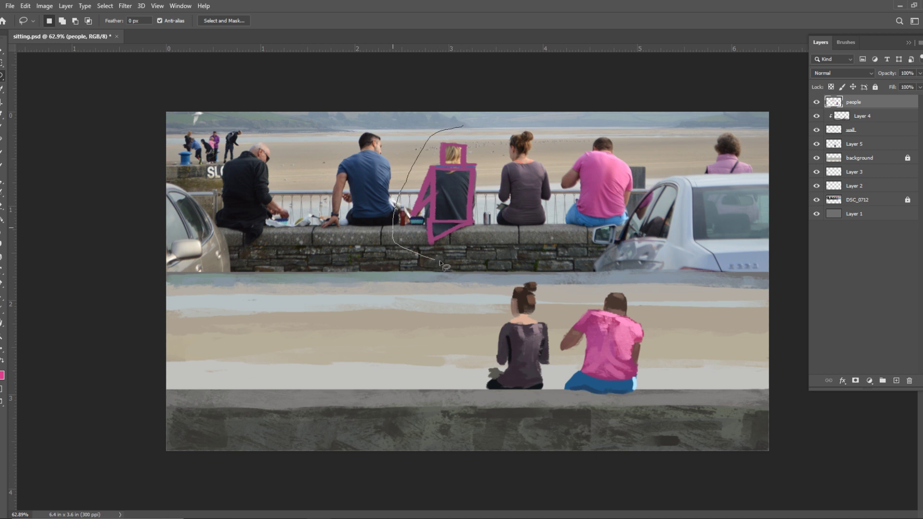
pyautogui.moveTo(488, 222)
pyautogui.mouseDown()
pyautogui.moveTo(485, 144)
pyautogui.moveTo(464, 127)
pyautogui.mouseUp()
pyautogui.click(2, 50)
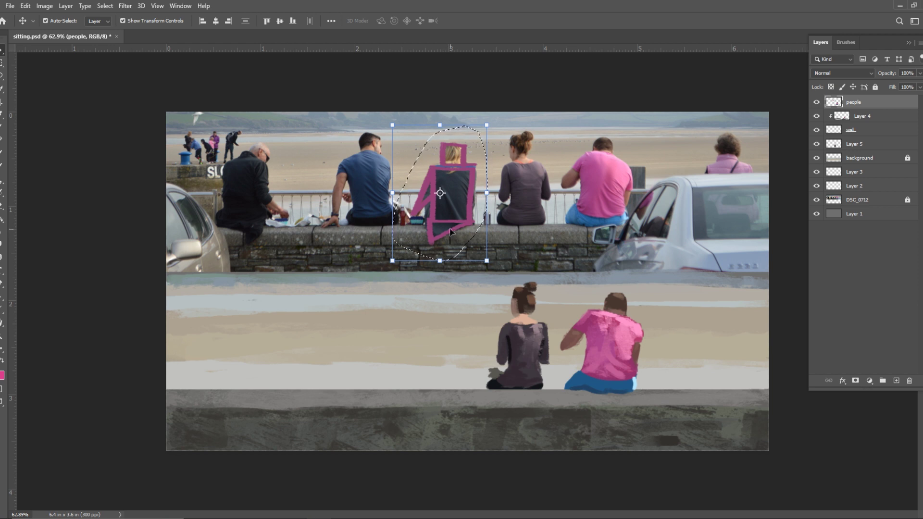
pyautogui.press('Delete')
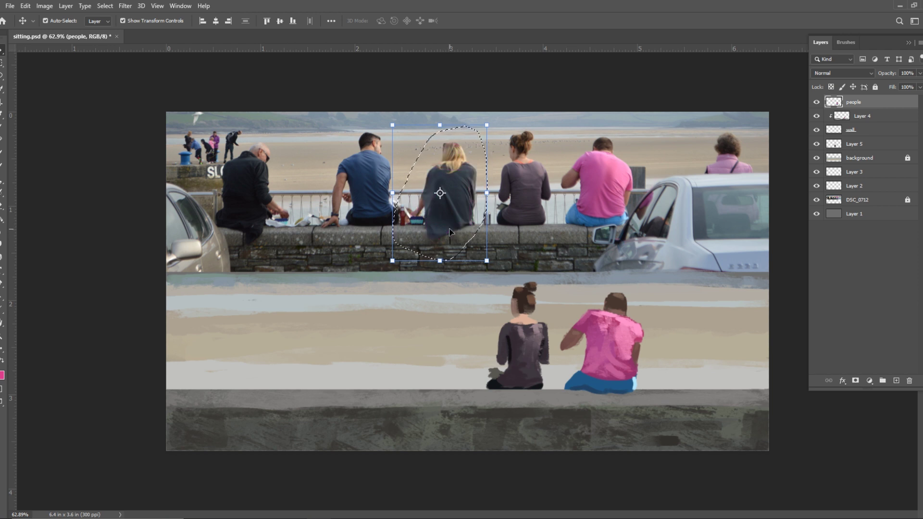
# Clear the selection, return to the Brush, and make the people layer active again
pyautogui.hotkey('alt', ',')
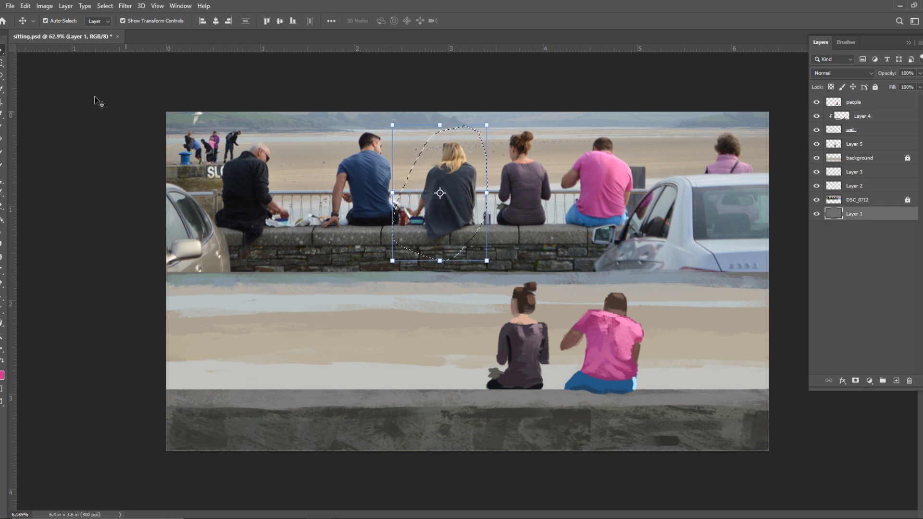
pyautogui.click(3, 75)
pyautogui.click(239, 181)
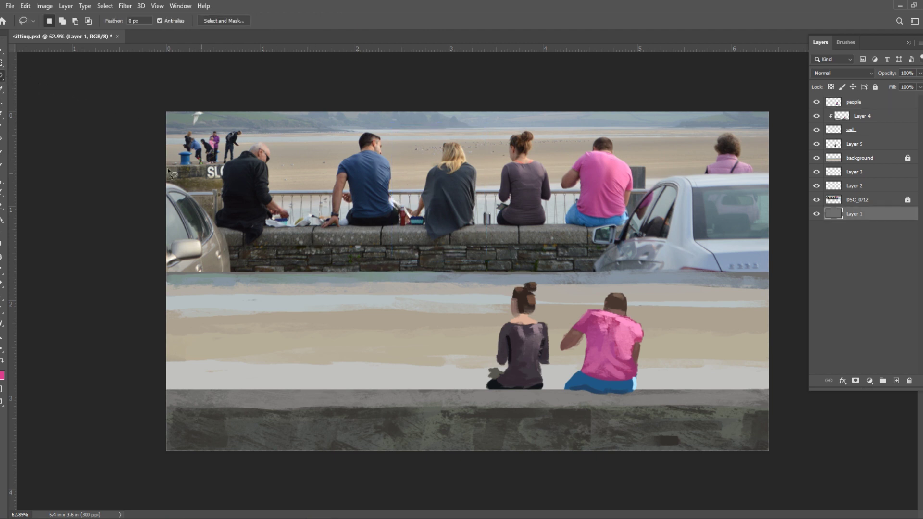
pyautogui.click(2, 114)
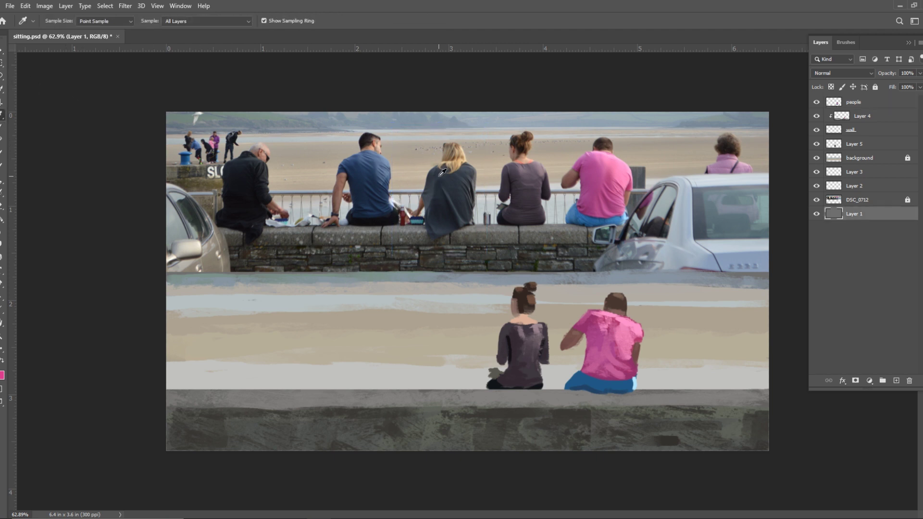
pyautogui.click(2, 127)
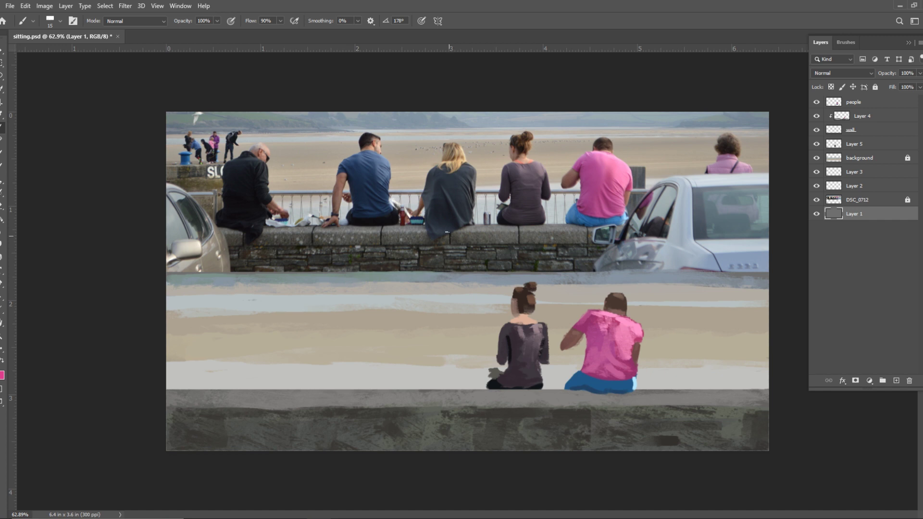
pyautogui.press('i')
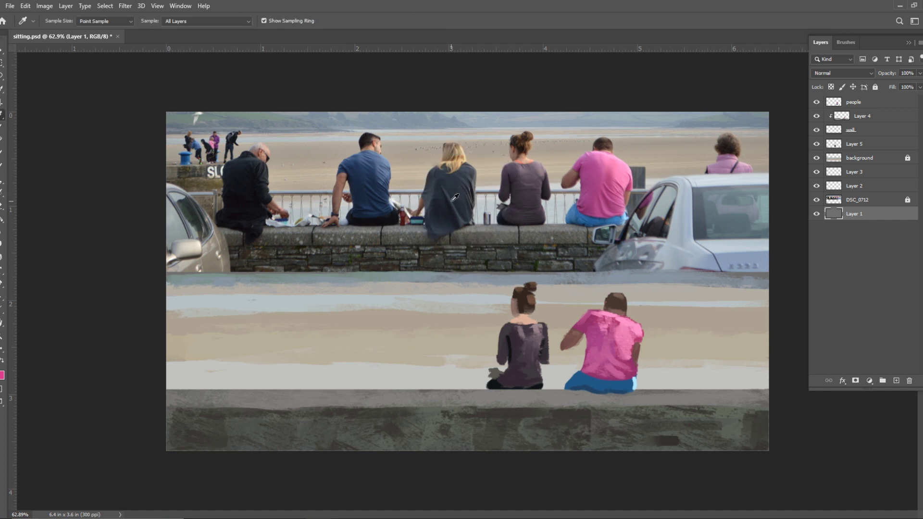
pyautogui.press('b')
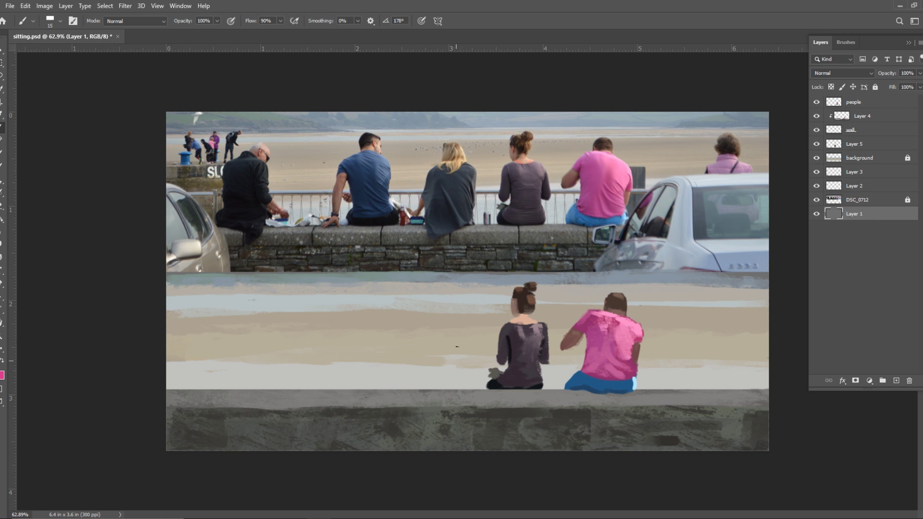
pyautogui.click(867, 105)
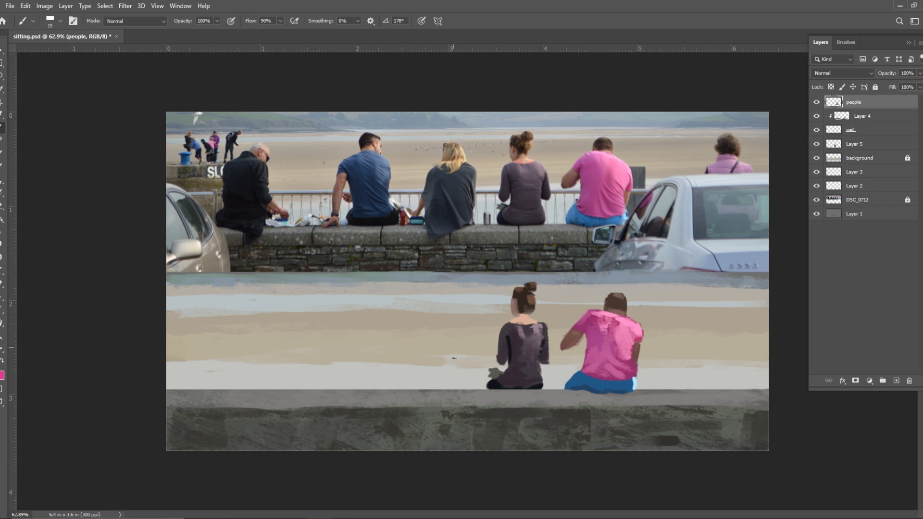
# Paint a dark slate rectangular torso with a diagonal arm stroke left of the seated woman
pyautogui.moveTo(461, 336); pyautogui.dragTo(460, 387)
pyautogui.moveTo(452, 322)
pyautogui.mouseDown()
pyautogui.moveTo(425, 325)
pyautogui.moveTo(461, 326)
pyautogui.moveTo(422, 337)
pyautogui.moveTo(413, 325)
pyautogui.moveTo(408, 385)
pyautogui.moveTo(408, 370)
pyautogui.moveTo(422, 365)
pyautogui.moveTo(430, 398)
pyautogui.moveTo(408, 406)
pyautogui.moveTo(434, 399)
pyautogui.moveTo(410, 413)
pyautogui.moveTo(407, 387)
pyautogui.moveTo(404, 410)
pyautogui.moveTo(406, 385)
pyautogui.moveTo(409, 406)
pyautogui.mouseUp()
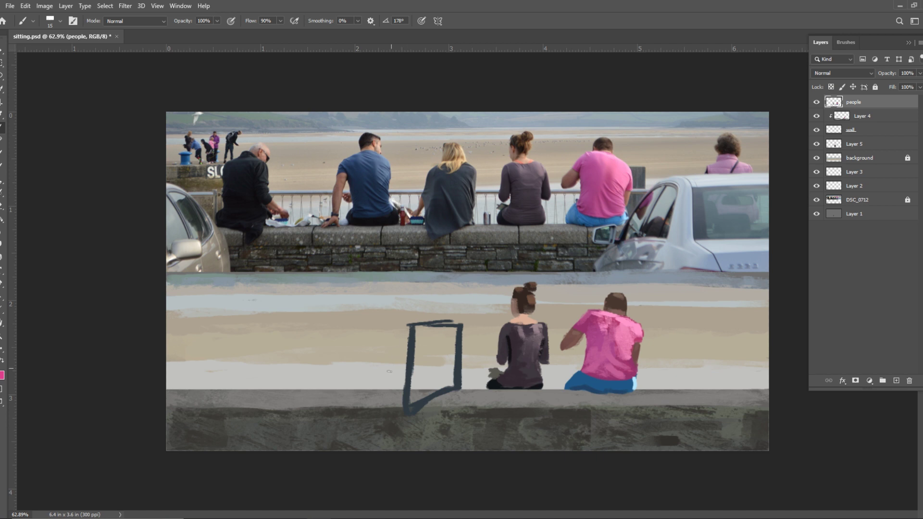
pyautogui.moveTo(393, 364); pyautogui.dragTo(408, 328)
pyautogui.moveTo(398, 363); pyautogui.dragTo(408, 329)
pyautogui.moveTo(382, 383)
pyautogui.mouseDown()
pyautogui.moveTo(405, 351)
pyautogui.moveTo(395, 384)
pyautogui.moveTo(411, 331)
pyautogui.moveTo(395, 374)
pyautogui.moveTo(407, 363)
pyautogui.moveTo(407, 386)
pyautogui.moveTo(403, 363)
pyautogui.moveTo(402, 380)
pyautogui.moveTo(413, 365)
pyautogui.moveTo(412, 398)
pyautogui.moveTo(449, 341)
pyautogui.moveTo(418, 402)
pyautogui.moveTo(437, 382)
pyautogui.moveTo(440, 389)
pyautogui.moveTo(458, 379)
pyautogui.moveTo(455, 332)
pyautogui.moveTo(436, 346)
pyautogui.moveTo(441, 334)
pyautogui.moveTo(417, 344)
pyautogui.moveTo(437, 326)
pyautogui.mouseUp()
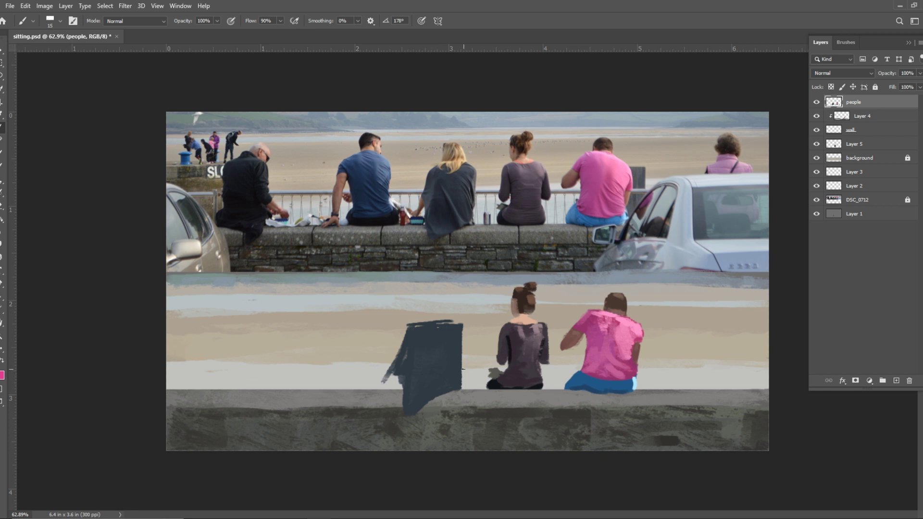
# Use a 45 px eraser to remove the shape's top-left corner and streak and round its top
pyautogui.press('e')
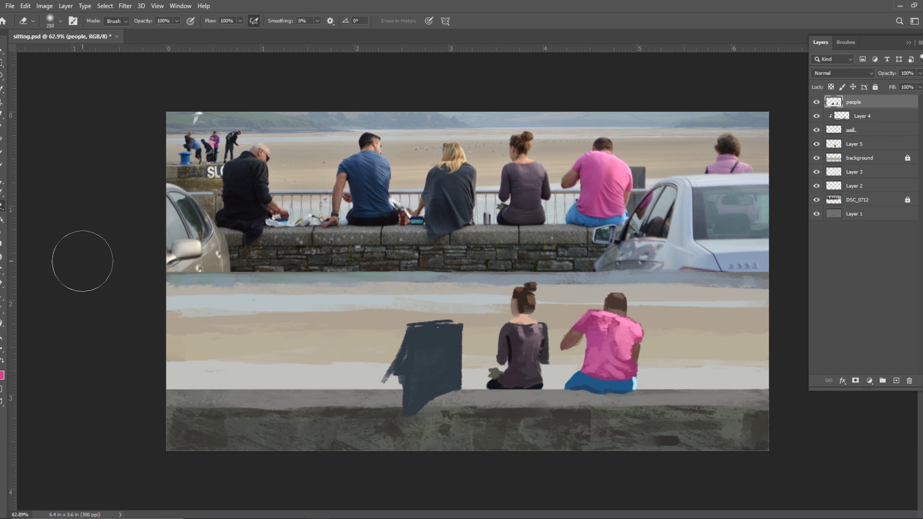
pyautogui.press('[')
pyautogui.press('[')
pyautogui.press('[')
pyautogui.press('[')
pyautogui.press('[')
pyautogui.press('[')
pyautogui.press('[')
pyautogui.press('[')
pyautogui.press('[')
pyautogui.press('[')
pyautogui.press('[')
pyautogui.press('[')
pyautogui.moveTo(403, 322)
pyautogui.mouseDown()
pyautogui.moveTo(400, 355)
pyautogui.moveTo(397, 345)
pyautogui.moveTo(380, 382)
pyautogui.moveTo(391, 374)
pyautogui.mouseUp()
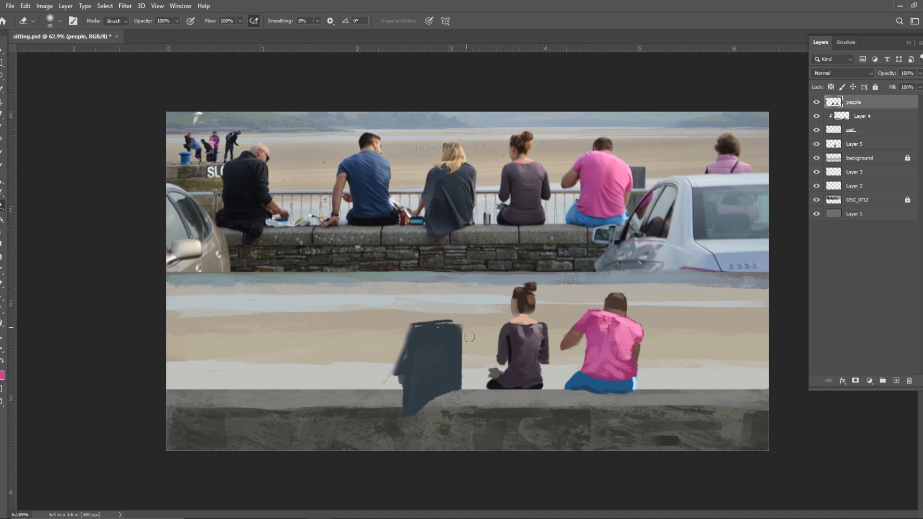
pyautogui.moveTo(469, 339)
pyautogui.mouseDown()
pyautogui.moveTo(441, 314)
pyautogui.moveTo(462, 326)
pyautogui.moveTo(411, 322)
pyautogui.moveTo(434, 314)
pyautogui.moveTo(394, 331)
pyautogui.moveTo(459, 318)
pyautogui.mouseUp()
pyautogui.press('b')
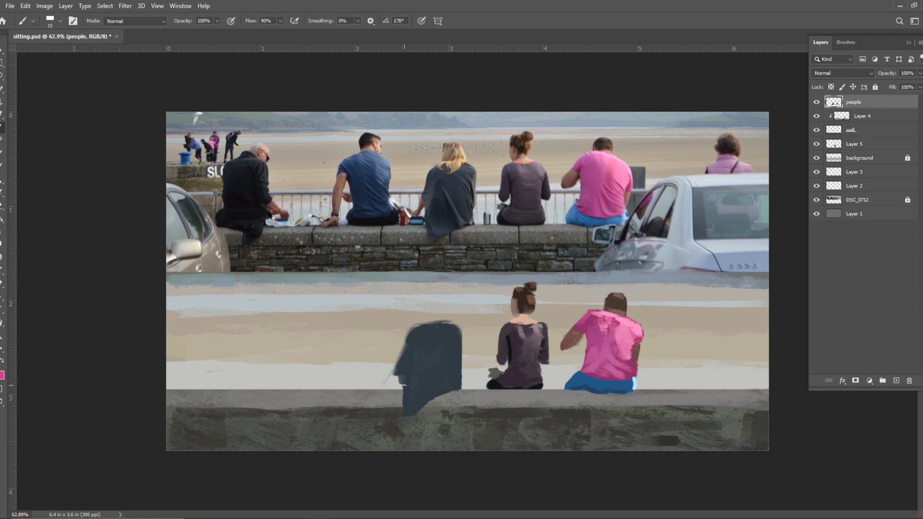
# With a size-25 brush, paint a light blue-grey stroke on the figure's left and dark strokes down her back
pyautogui.press('i')
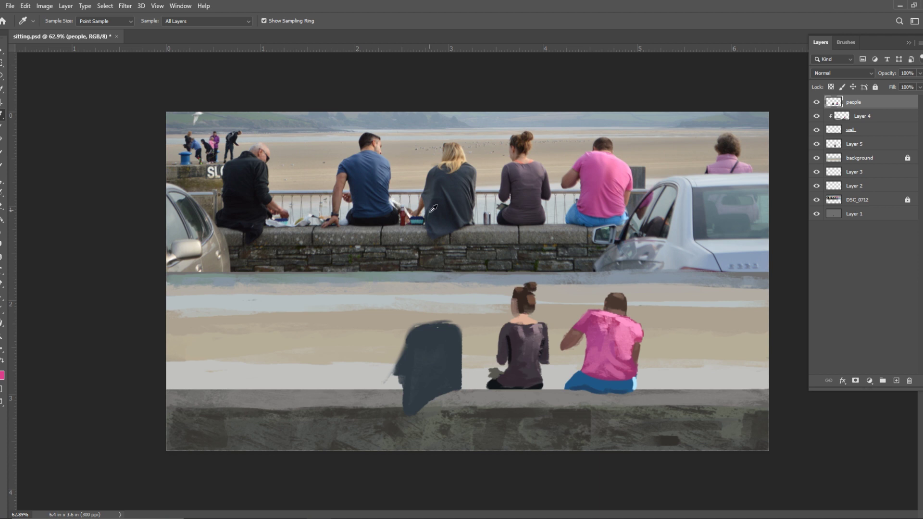
pyautogui.press('b')
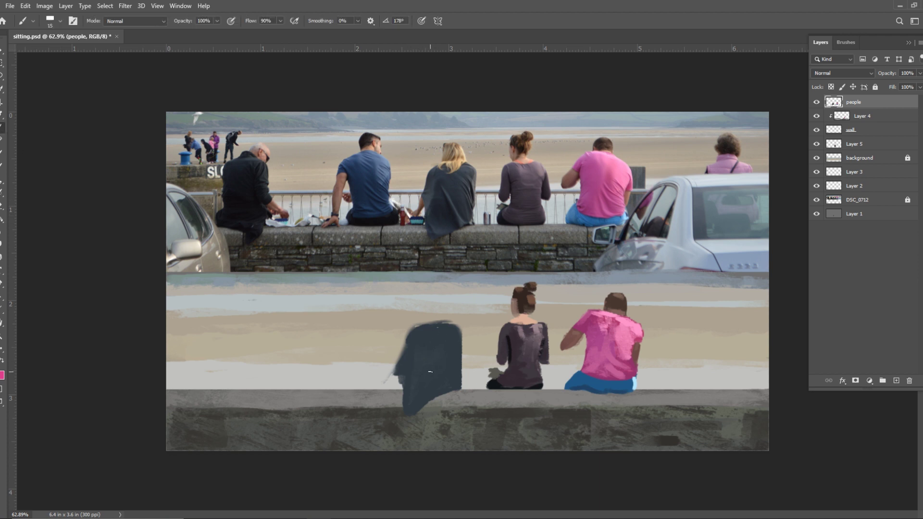
pyautogui.press(']')
pyautogui.moveTo(407, 365)
pyautogui.mouseDown()
pyautogui.moveTo(435, 344)
pyautogui.moveTo(447, 357)
pyautogui.moveTo(432, 346)
pyautogui.moveTo(433, 366)
pyautogui.moveTo(418, 361)
pyautogui.moveTo(454, 390)
pyautogui.mouseUp()
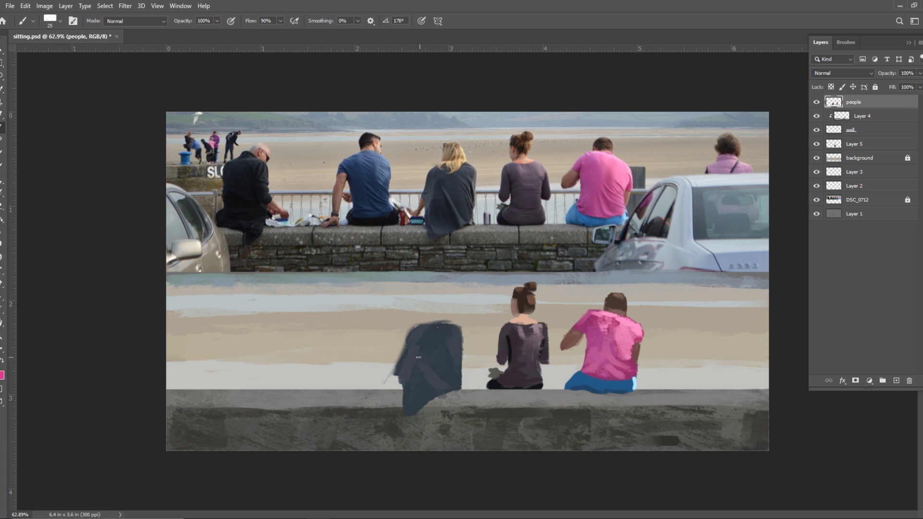
pyautogui.press('i')
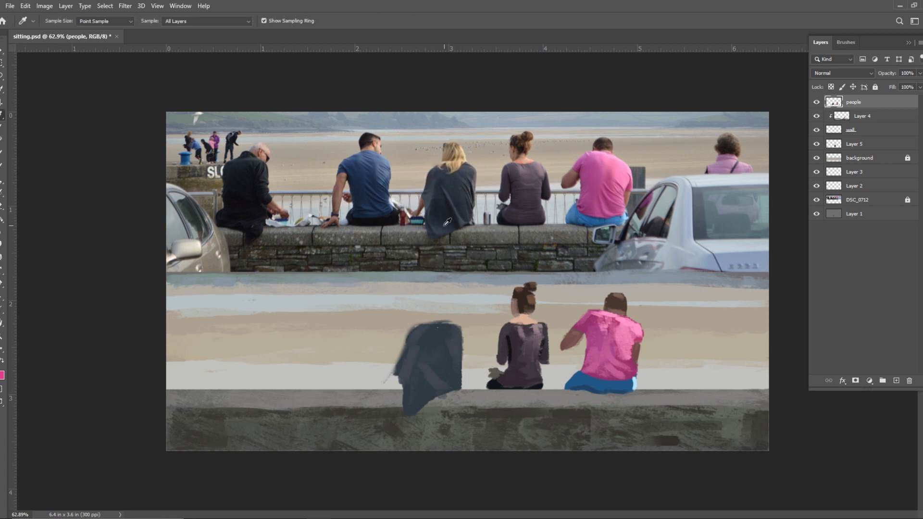
pyautogui.press('b')
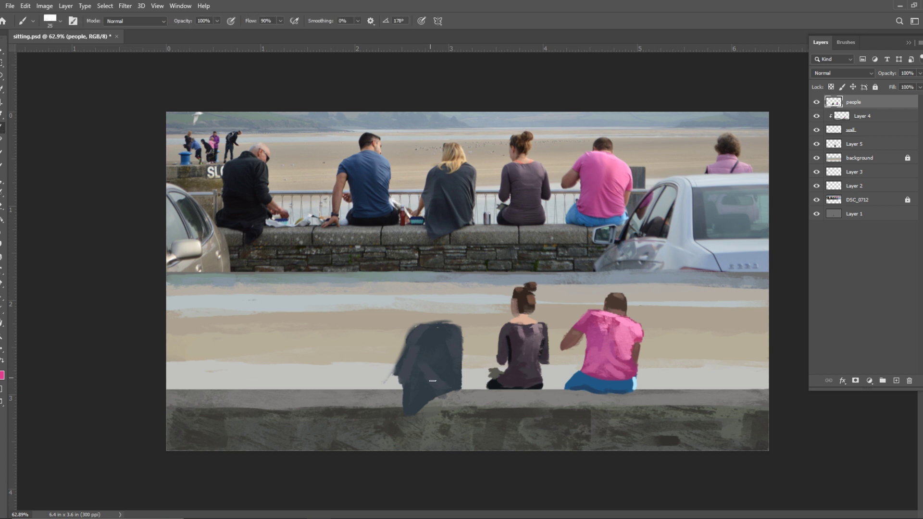
pyautogui.moveTo(423, 363)
pyautogui.mouseDown()
pyautogui.moveTo(438, 394)
pyautogui.moveTo(425, 366)
pyautogui.moveTo(434, 390)
pyautogui.moveTo(423, 379)
pyautogui.moveTo(417, 389)
pyautogui.moveTo(418, 363)
pyautogui.moveTo(435, 397)
pyautogui.moveTo(417, 360)
pyautogui.moveTo(427, 334)
pyautogui.moveTo(422, 380)
pyautogui.moveTo(420, 330)
pyautogui.moveTo(428, 340)
pyautogui.moveTo(419, 363)
pyautogui.moveTo(444, 317)
pyautogui.moveTo(453, 373)
pyautogui.moveTo(460, 363)
pyautogui.moveTo(454, 336)
pyautogui.moveTo(456, 383)
pyautogui.moveTo(429, 353)
pyautogui.moveTo(438, 364)
pyautogui.moveTo(441, 335)
pyautogui.mouseUp()
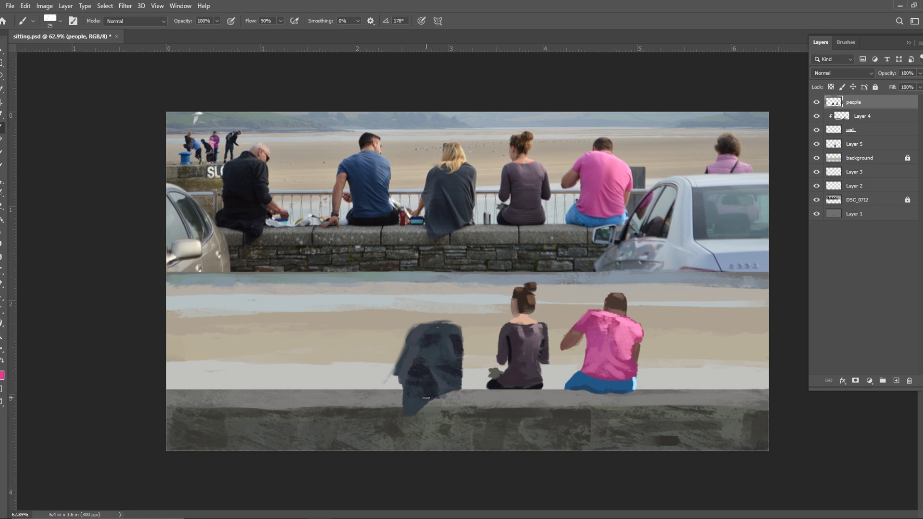
# Add a light grey diagonal fold and dabs along her right and upper left, plus small dark dabs
pyautogui.press('i')
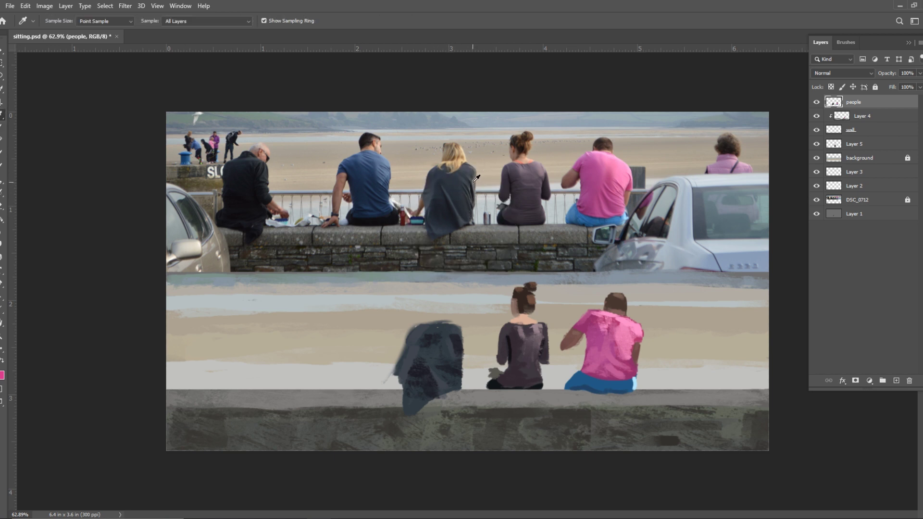
pyautogui.press('b')
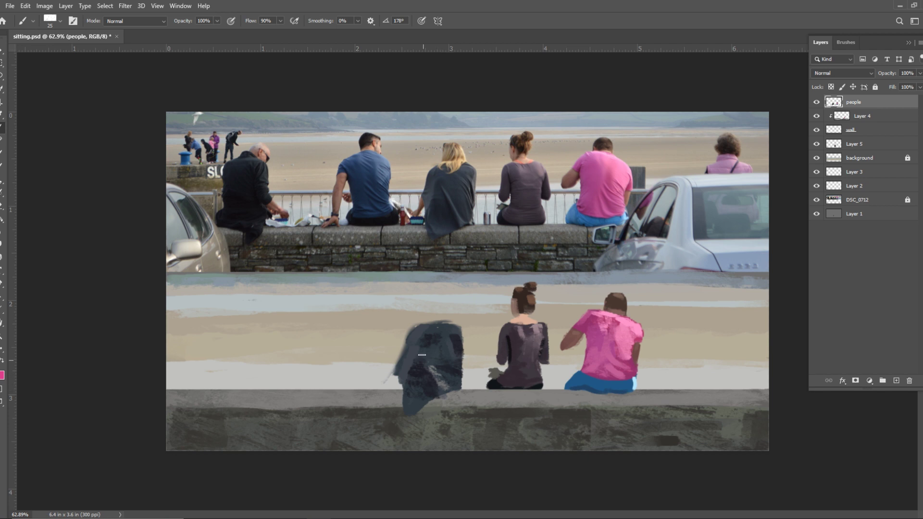
pyautogui.moveTo(422, 356); pyautogui.dragTo(450, 395)
pyautogui.moveTo(455, 336); pyautogui.dragTo(460, 356)
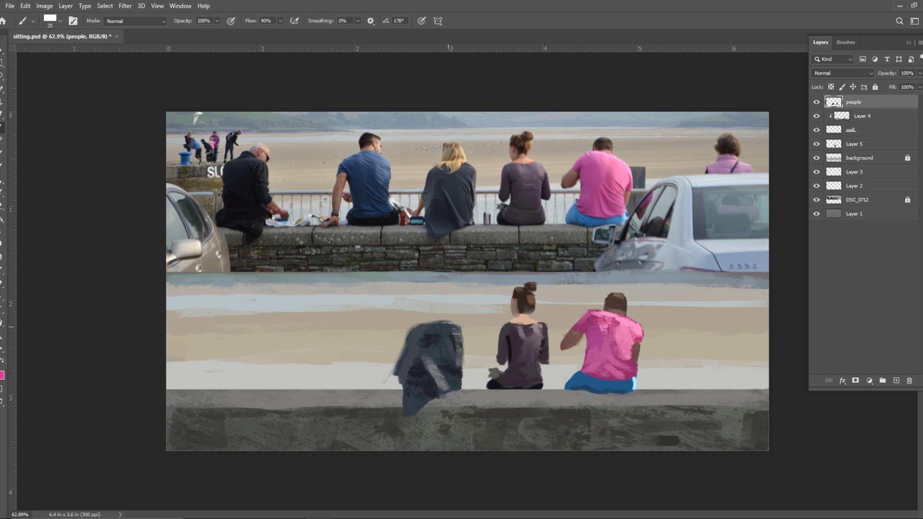
pyautogui.moveTo(446, 325); pyautogui.dragTo(455, 334)
pyautogui.moveTo(416, 342); pyautogui.dragTo(405, 376)
pyautogui.press('i')
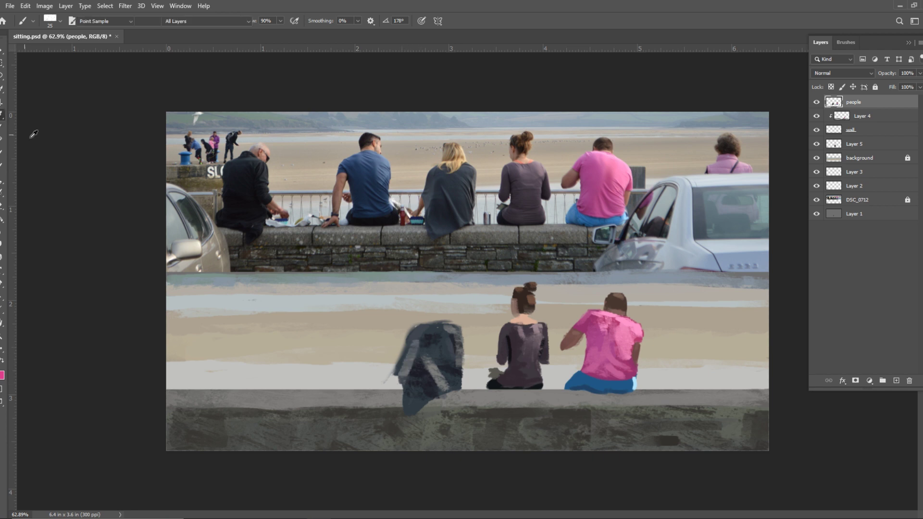
pyautogui.press('b')
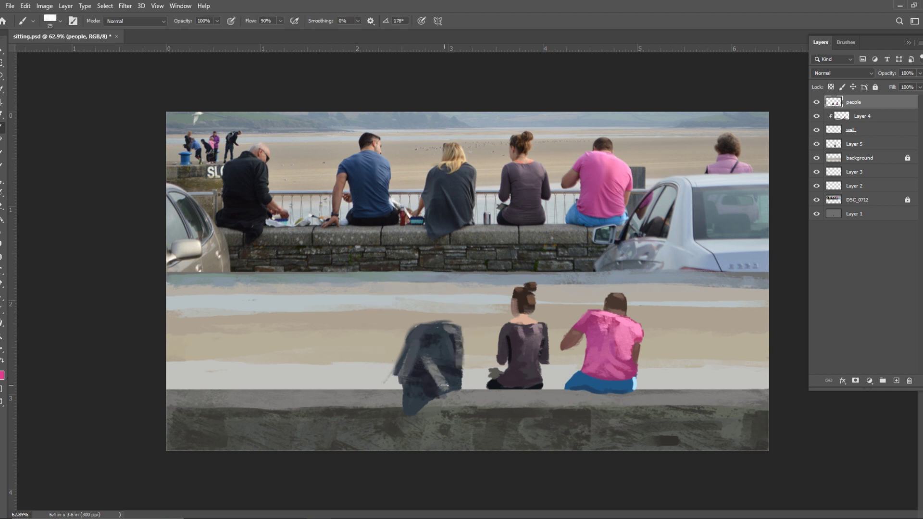
pyautogui.moveTo(444, 385)
pyautogui.mouseDown()
pyautogui.moveTo(433, 367)
pyautogui.moveTo(446, 385)
pyautogui.moveTo(442, 372)
pyautogui.mouseUp()
# Paint blonde hair above the figure's shoulders using a colour sampled from the photo
pyautogui.press('i')
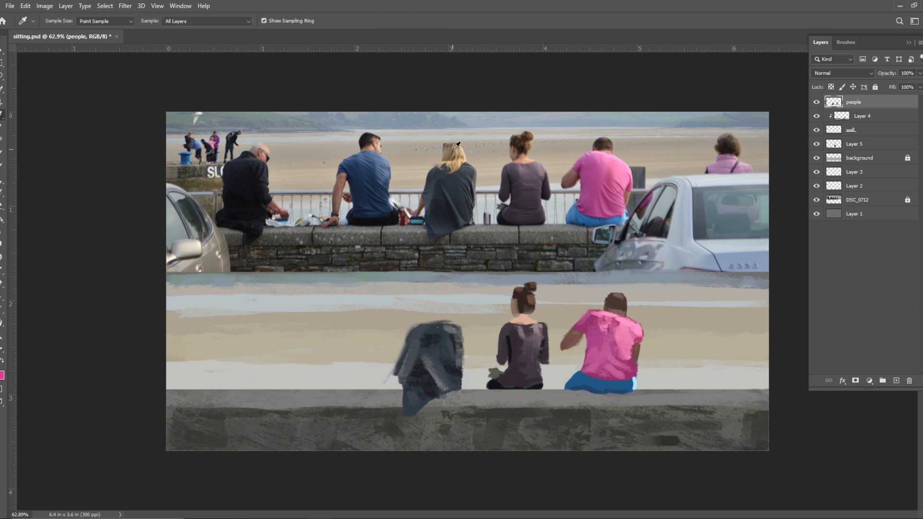
pyautogui.press('b')
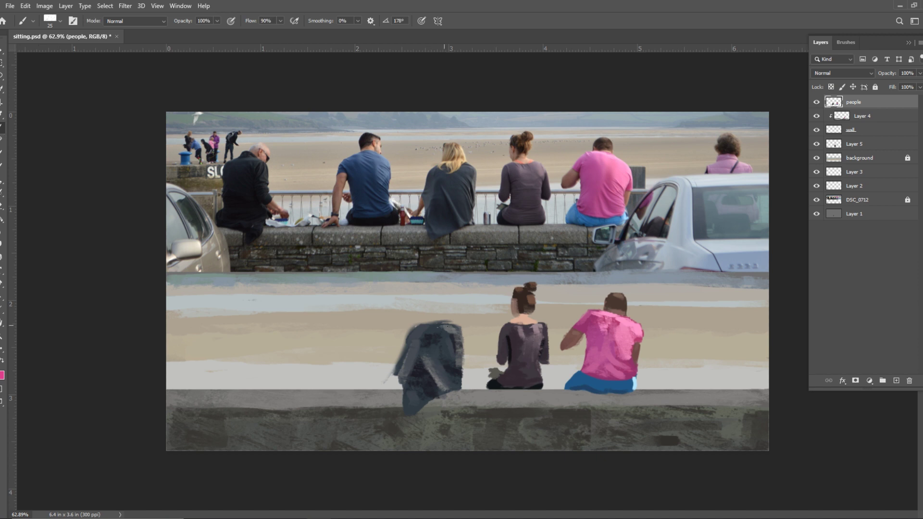
pyautogui.moveTo(426, 319)
pyautogui.mouseDown()
pyautogui.moveTo(434, 308)
pyautogui.moveTo(437, 321)
pyautogui.moveTo(435, 305)
pyautogui.moveTo(445, 311)
pyautogui.moveTo(432, 326)
pyautogui.moveTo(437, 348)
pyautogui.moveTo(433, 337)
pyautogui.moveTo(426, 347)
pyautogui.mouseUp()
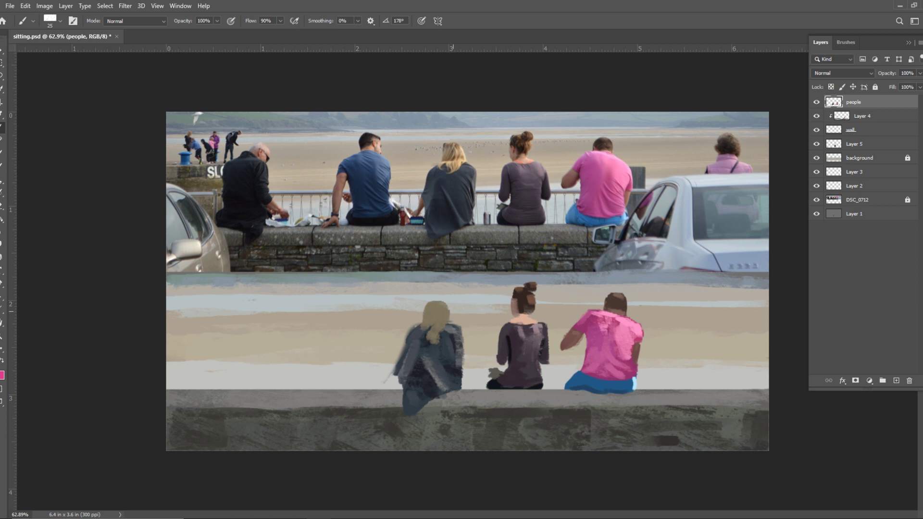
# Lasso and delete the stray dark strokes beside the figure
pyautogui.click(3, 75)
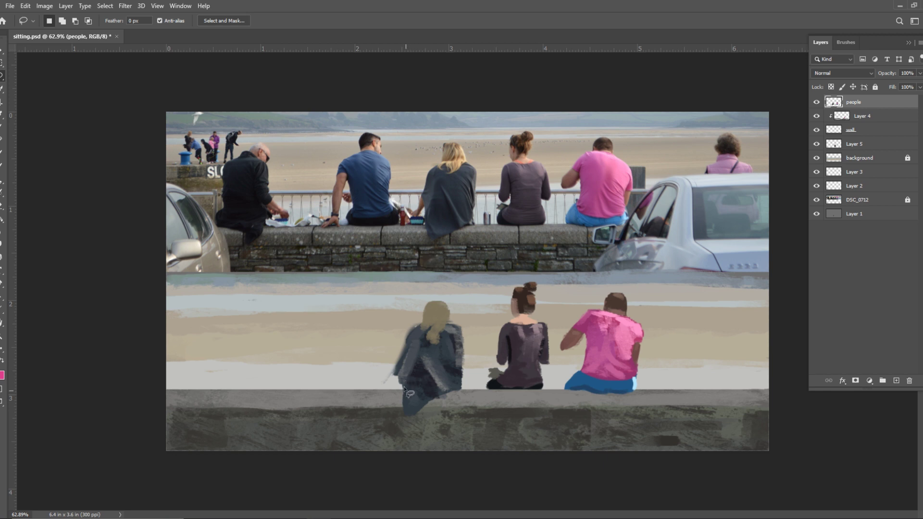
pyautogui.moveTo(402, 414); pyautogui.dragTo(385, 356)
pyautogui.press('Delete')
pyautogui.hotkey('ctrl', 'd')
pyautogui.moveTo(420, 321)
pyautogui.mouseDown()
pyautogui.moveTo(402, 368)
pyautogui.moveTo(421, 319)
pyautogui.mouseUp()
pyautogui.press('Delete')
pyautogui.hotkey('ctrl', 'd')
# Paint a bare arm down her left side in sampled skin tone with a size-15 brush
pyautogui.press('i')
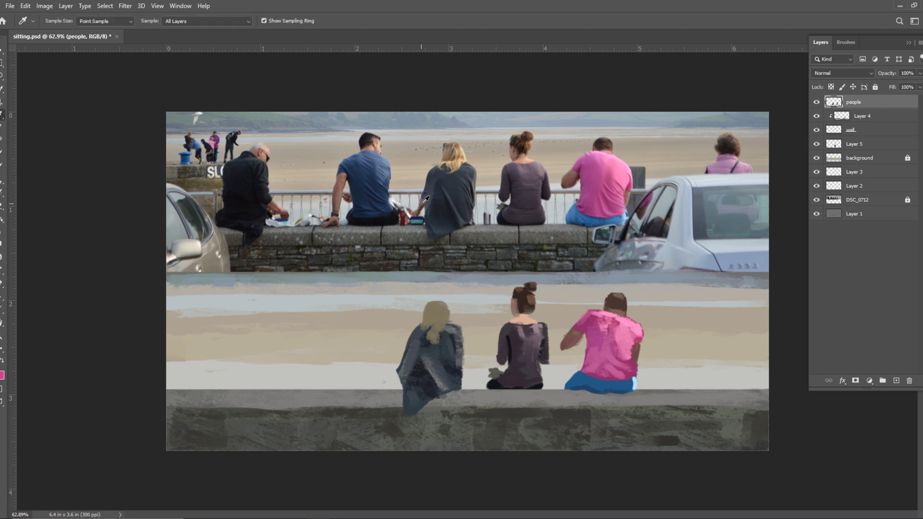
pyautogui.press('b')
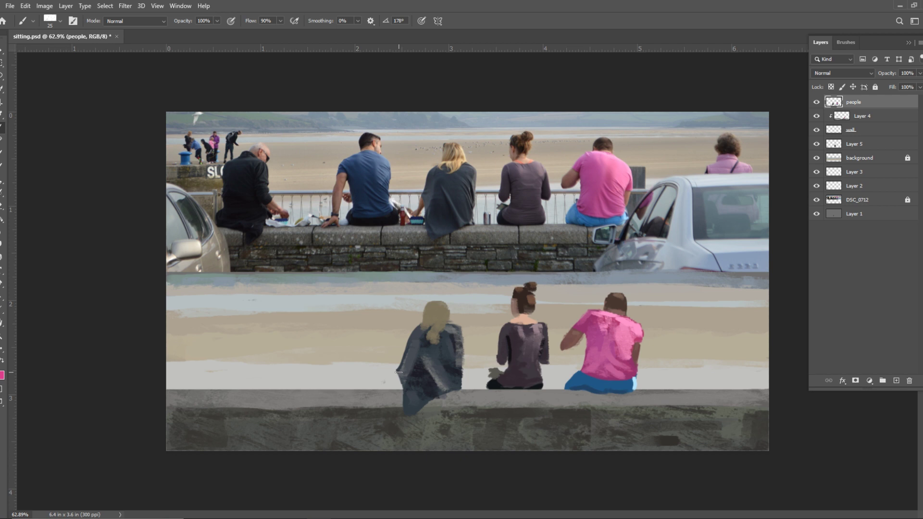
pyautogui.press('[')
pyautogui.moveTo(385, 389)
pyautogui.mouseDown()
pyautogui.moveTo(400, 374)
pyautogui.moveTo(383, 392)
pyautogui.mouseUp()
# Darken her sweater and shoulder, covering the hair tip and extending along her right edge
pyautogui.press('i')
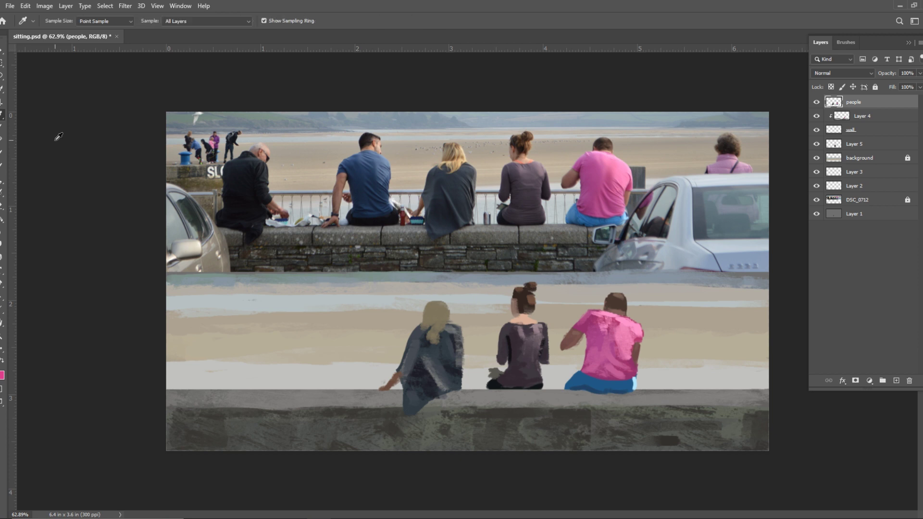
pyautogui.press('b')
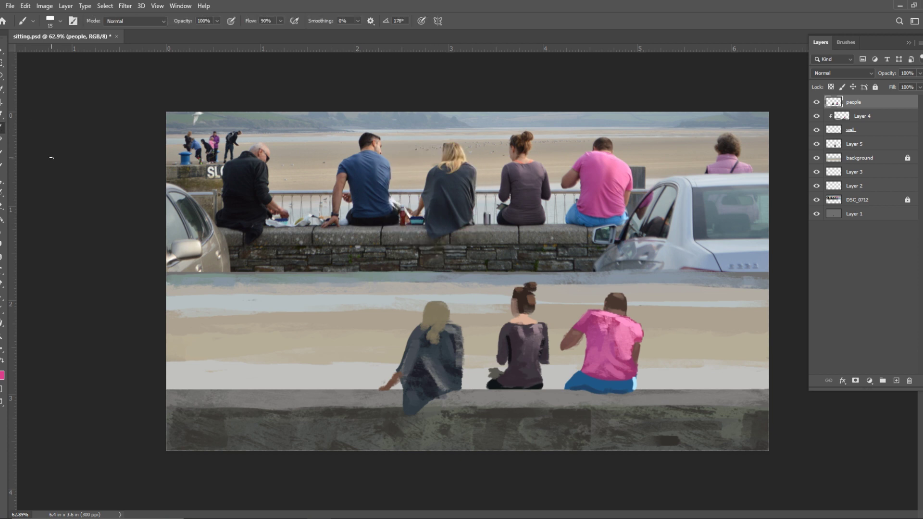
pyautogui.moveTo(406, 375)
pyautogui.mouseDown()
pyautogui.moveTo(417, 400)
pyautogui.moveTo(422, 379)
pyautogui.mouseUp()
pyautogui.click(448, 328)
pyautogui.moveTo(430, 335)
pyautogui.mouseDown()
pyautogui.moveTo(434, 346)
pyautogui.moveTo(408, 354)
pyautogui.mouseUp()
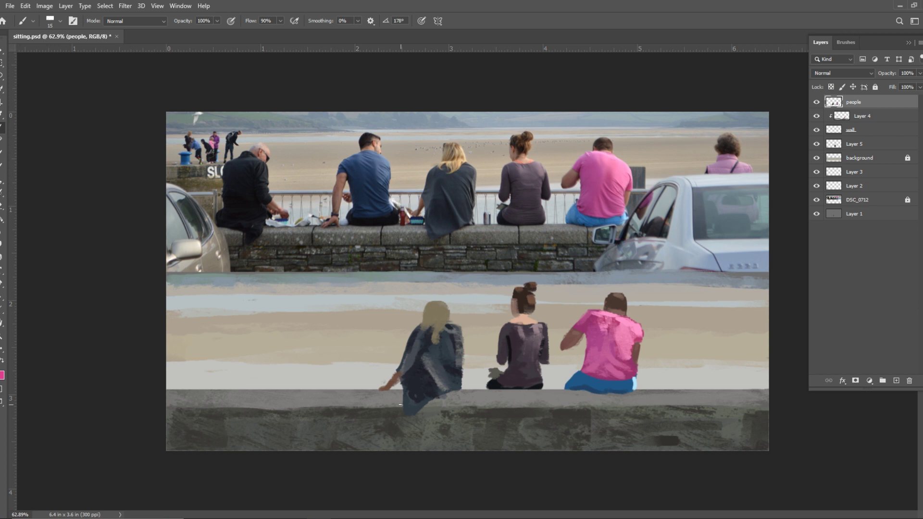
pyautogui.moveTo(461, 357); pyautogui.dragTo(459, 371)
# Paint lighter blonde strands down her hair and across its top
pyautogui.press('i')
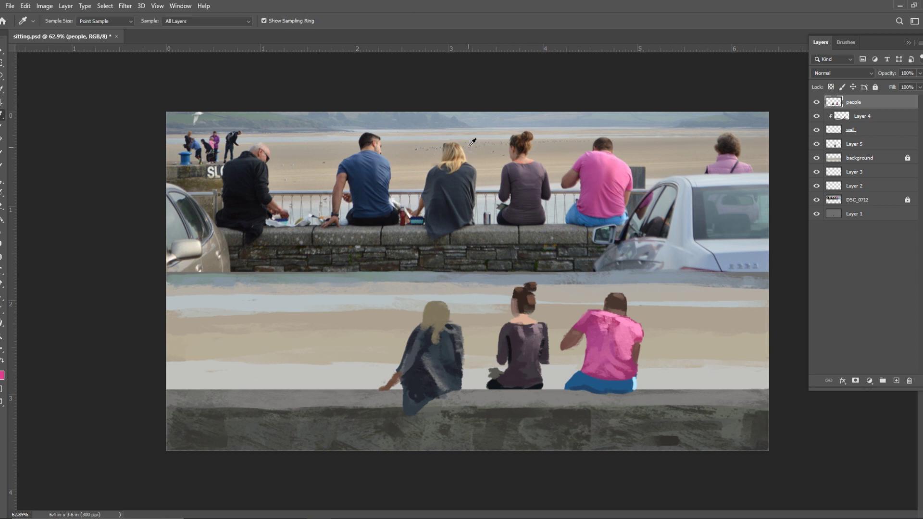
pyautogui.click(460, 145)
pyautogui.press('b')
pyautogui.moveTo(441, 307); pyautogui.dragTo(434, 342)
pyautogui.moveTo(447, 305)
pyautogui.mouseDown()
pyautogui.moveTo(442, 332)
pyautogui.moveTo(423, 335)
pyautogui.mouseUp()
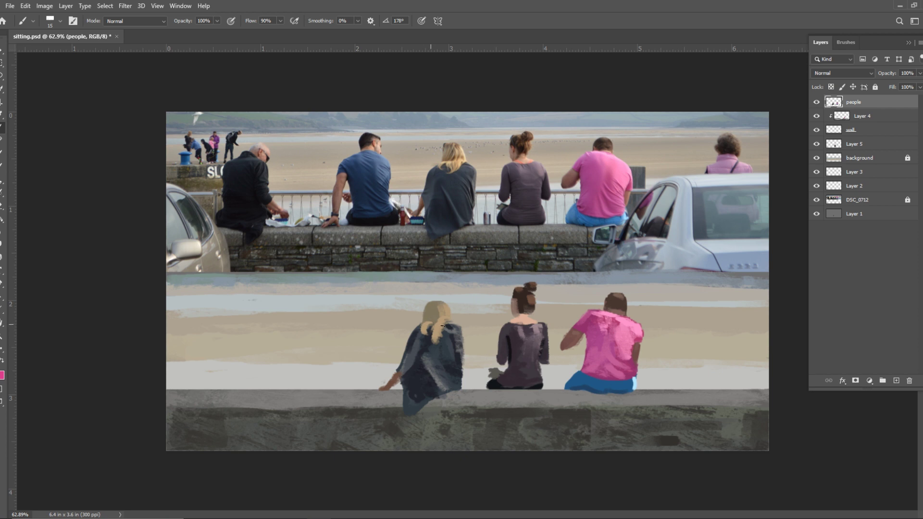
pyautogui.moveTo(434, 305); pyautogui.dragTo(428, 322)
# Darken the top of her hair with another sampled tone and add a small highlight
pyautogui.press('i')
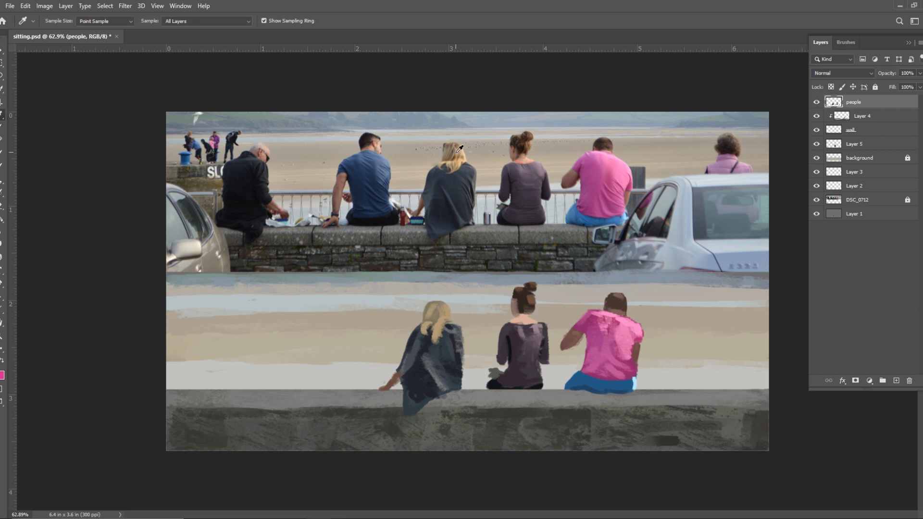
pyautogui.press('b')
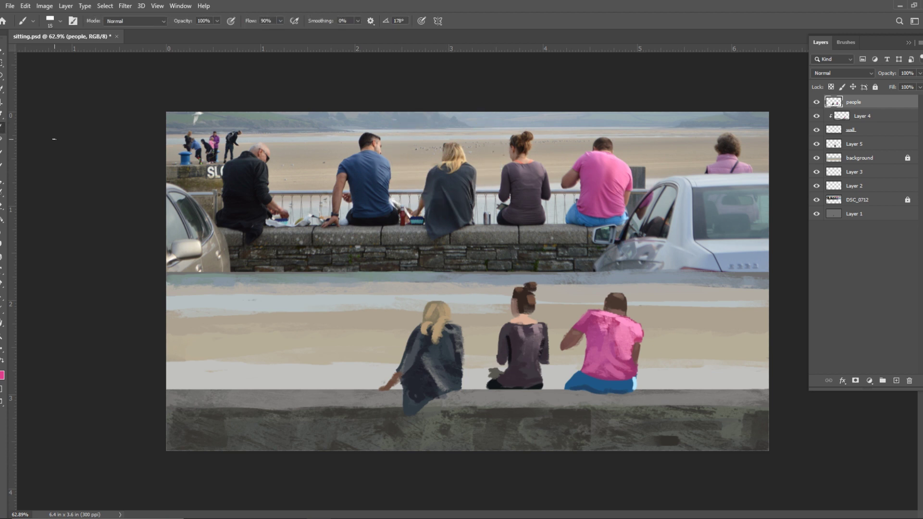
pyautogui.moveTo(425, 304); pyautogui.dragTo(441, 319)
pyautogui.press('i')
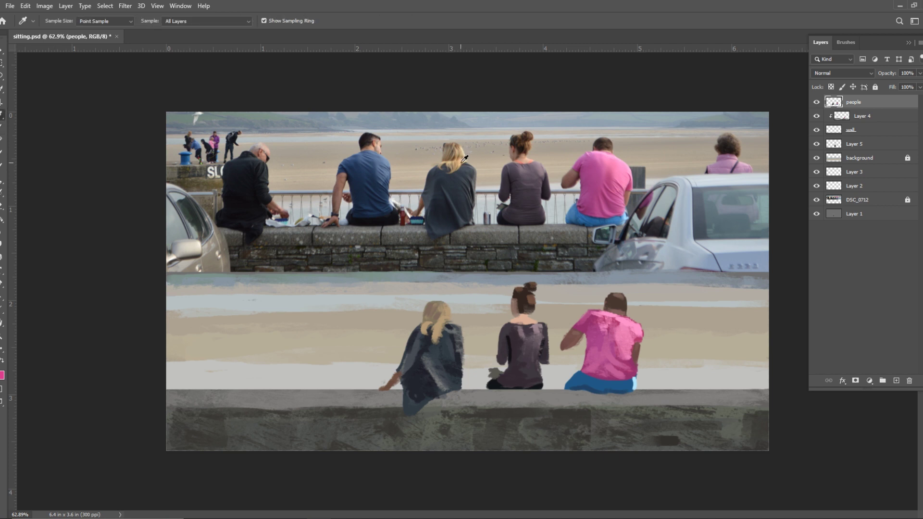
pyautogui.press('b')
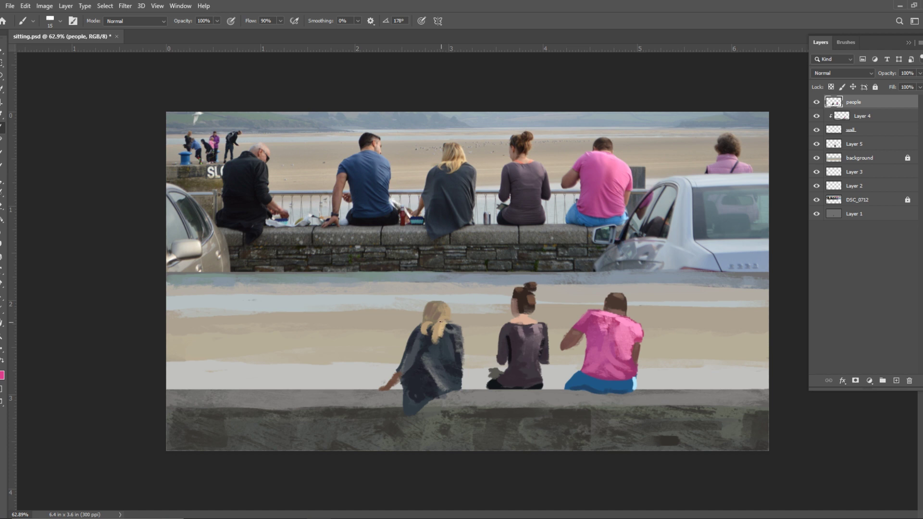
pyautogui.moveTo(420, 326)
pyautogui.mouseDown()
pyautogui.moveTo(449, 326)
pyautogui.moveTo(442, 302)
pyautogui.moveTo(447, 319)
pyautogui.mouseUp()
pyautogui.press('i')
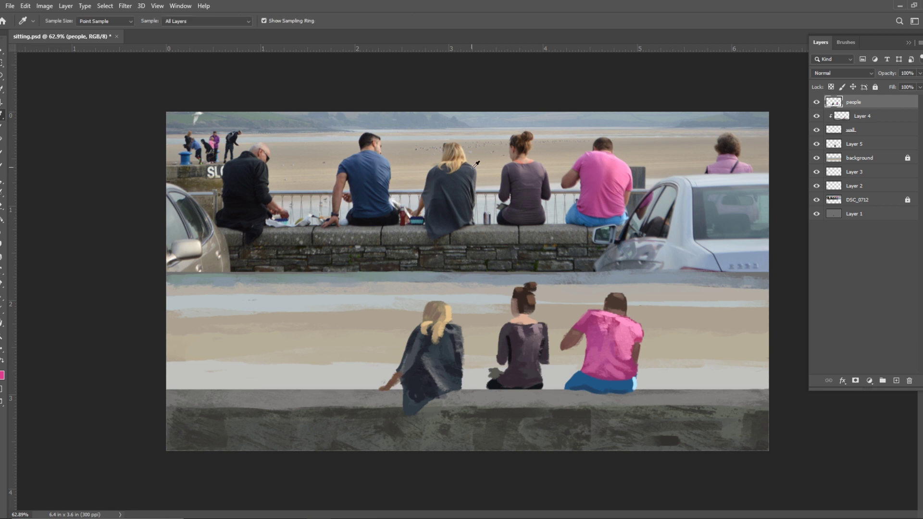
pyautogui.press('b')
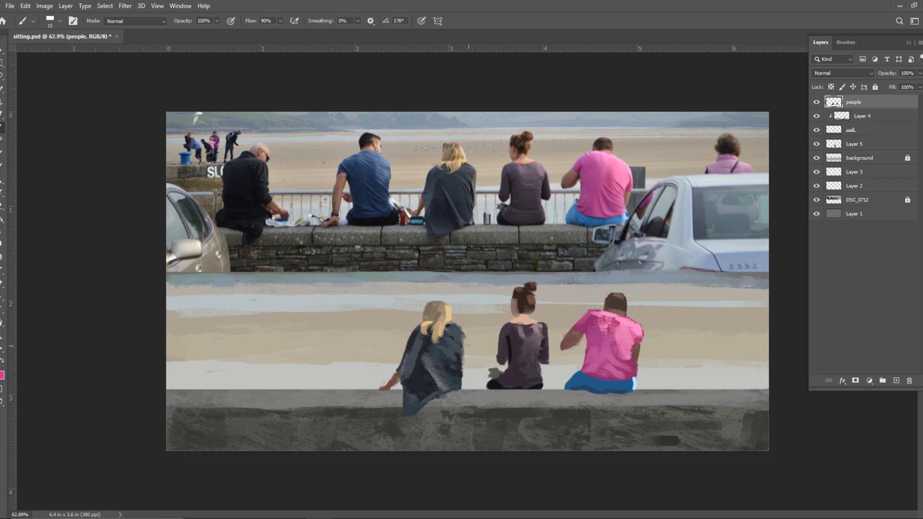
# Extend the shawl's right edge, then erase ragged slivers and its bottom-left tip with a 20 px eraser
pyautogui.moveTo(466, 350); pyautogui.dragTo(466, 366)
pyautogui.click(2, 206)
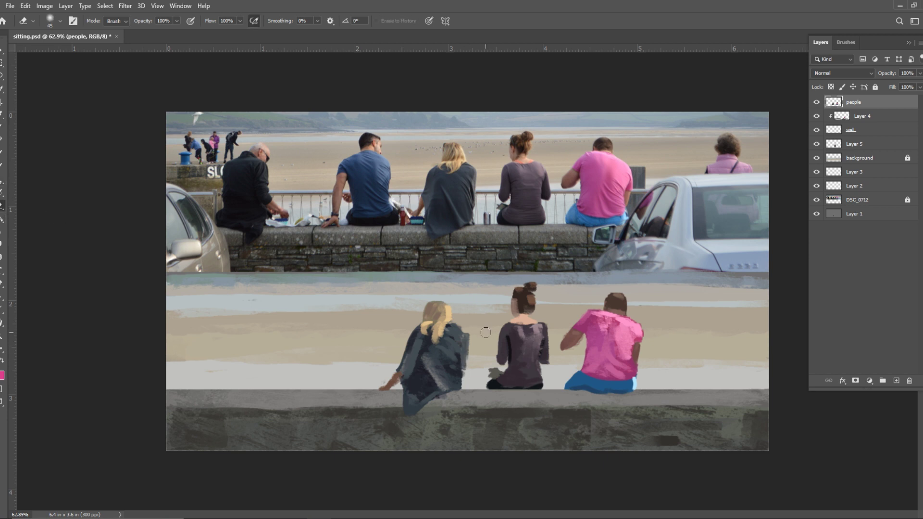
pyautogui.press('[')
pyautogui.press('[')
pyautogui.press('[')
pyautogui.press('[')
pyautogui.press('[')
pyautogui.press('[')
pyautogui.moveTo(462, 373); pyautogui.dragTo(464, 370)
pyautogui.moveTo(461, 387); pyautogui.dragTo(460, 380)
pyautogui.moveTo(406, 406); pyautogui.dragTo(406, 416)
# Lasso the blonde woman, scale her to about 103%, and deselect
pyautogui.click(4, 50)
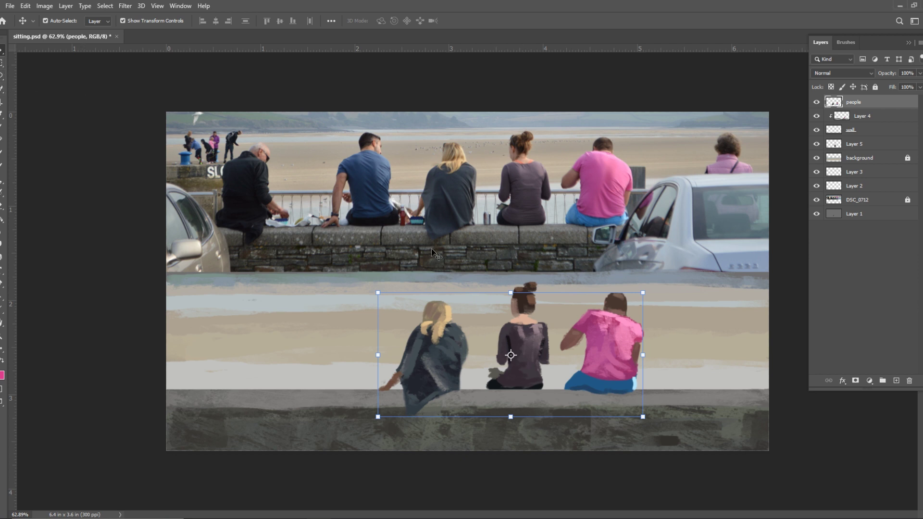
pyautogui.press('l')
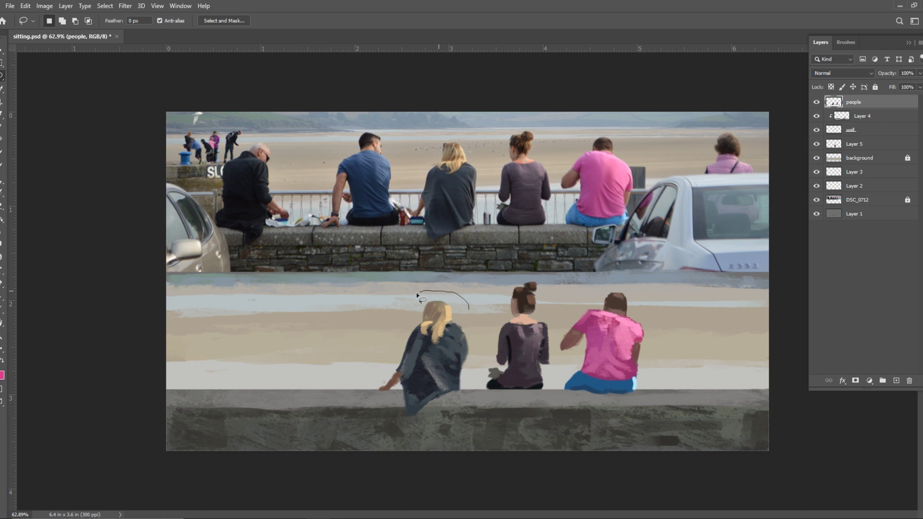
pyautogui.moveTo(418, 295)
pyautogui.mouseDown()
pyautogui.moveTo(363, 357)
pyautogui.moveTo(364, 412)
pyautogui.moveTo(414, 426)
pyautogui.moveTo(458, 411)
pyautogui.moveTo(474, 384)
pyautogui.moveTo(471, 302)
pyautogui.mouseUp()
pyautogui.press('v')
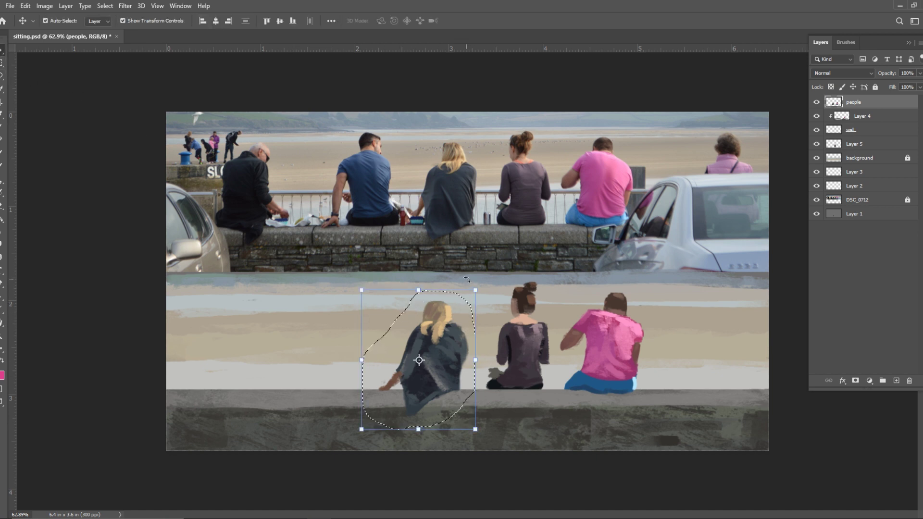
pyautogui.moveTo(418, 290); pyautogui.dragTo(417, 286)
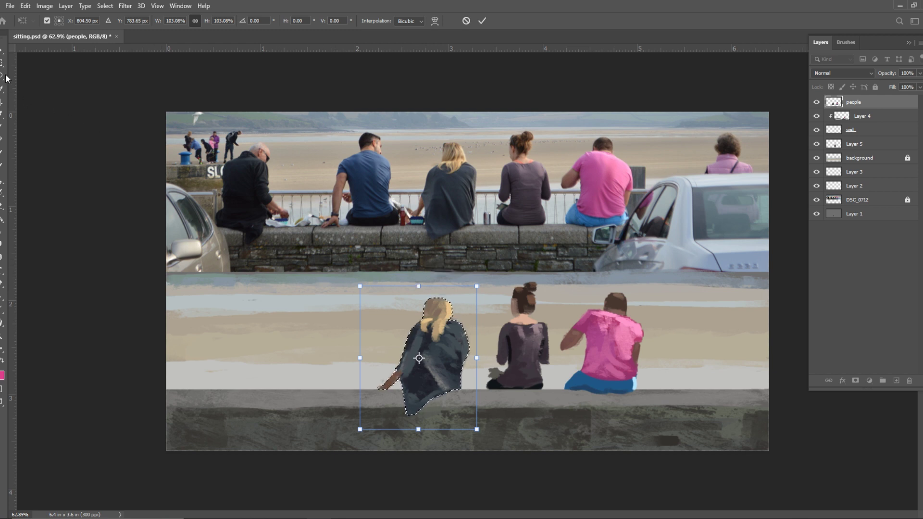
pyautogui.press('Return')
pyautogui.hotkey('ctrl', 'd')
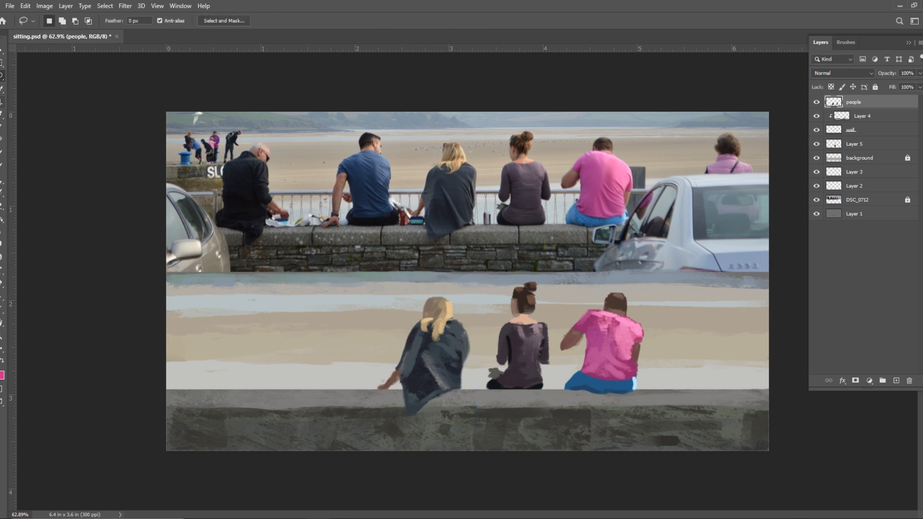
pyautogui.click(2, 114)
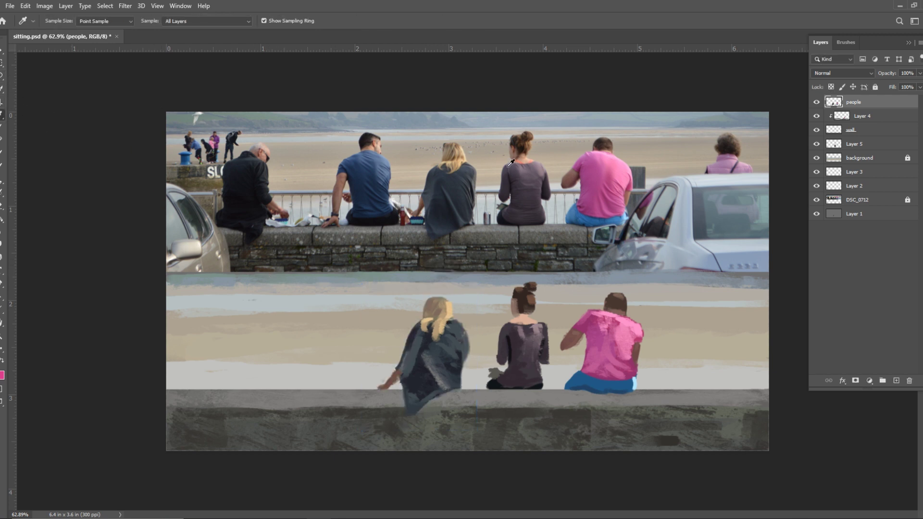
# Paint a light silver can on the wall between the women, shading it with a size-8 brush
pyautogui.click(484, 215)
pyautogui.click(3, 125)
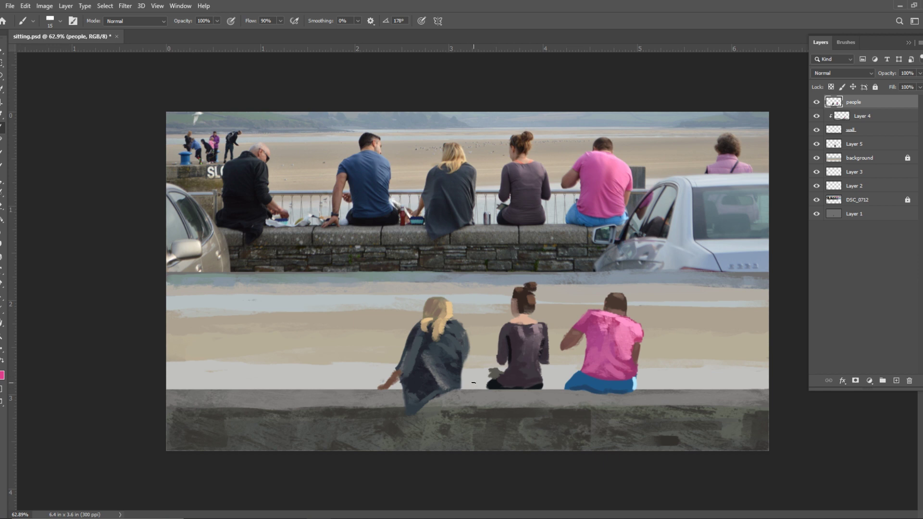
pyautogui.moveTo(474, 377); pyautogui.dragTo(475, 391)
pyautogui.press('i')
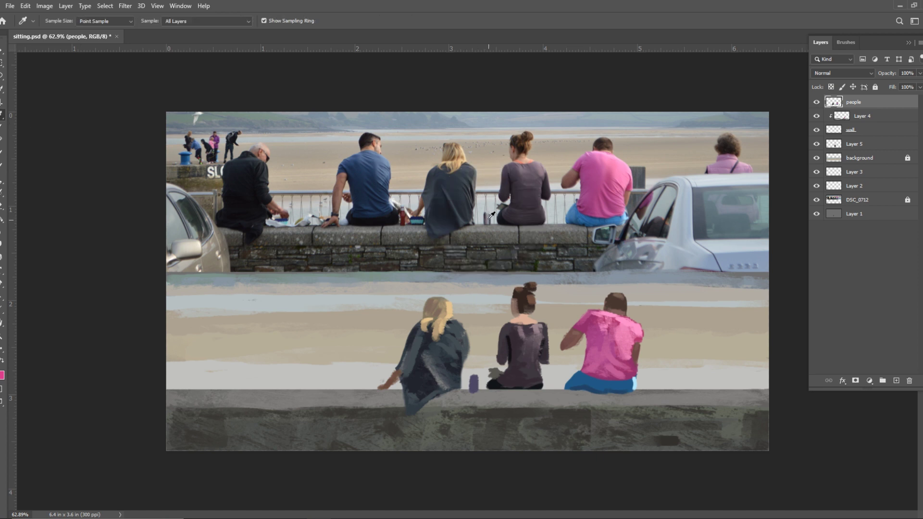
pyautogui.press('b')
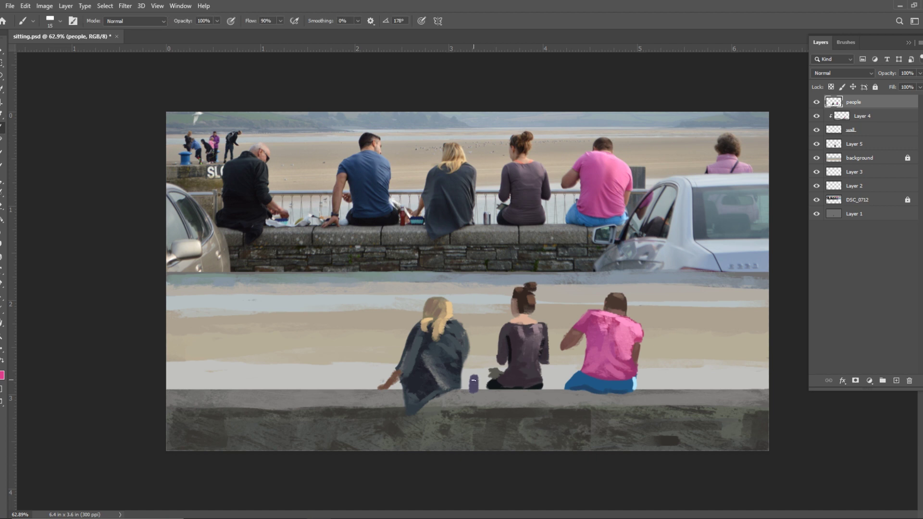
pyautogui.moveTo(473, 391); pyautogui.dragTo(474, 377)
pyautogui.press('i')
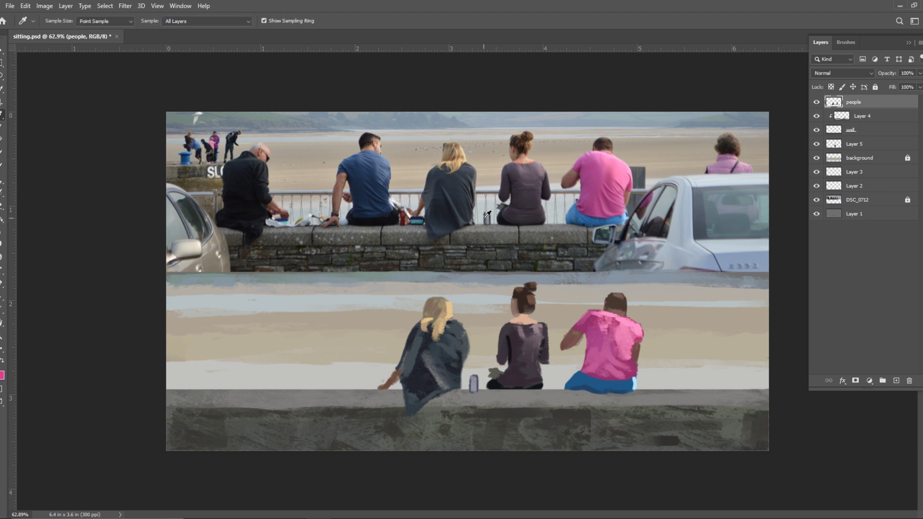
pyautogui.press('b')
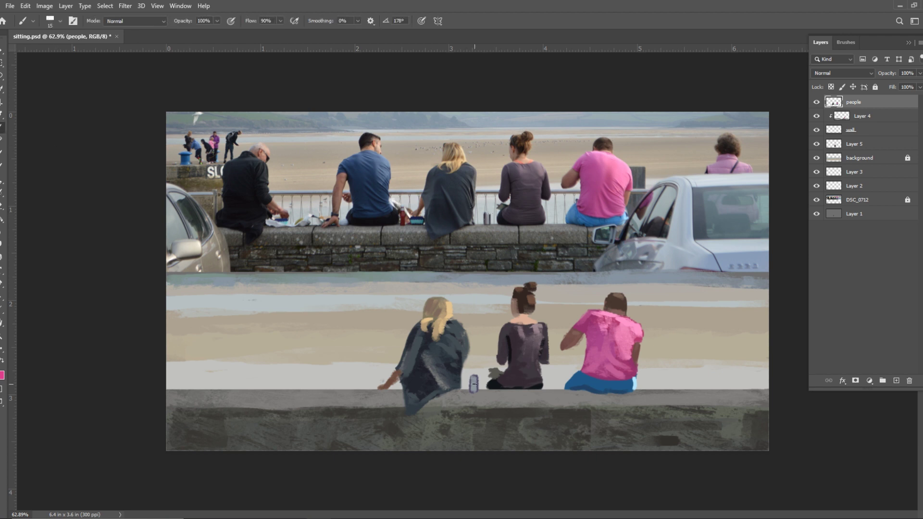
pyautogui.press('[')
pyautogui.press('[')
pyautogui.press('[')
pyautogui.moveTo(471, 378); pyautogui.dragTo(473, 390)
pyautogui.press('i')
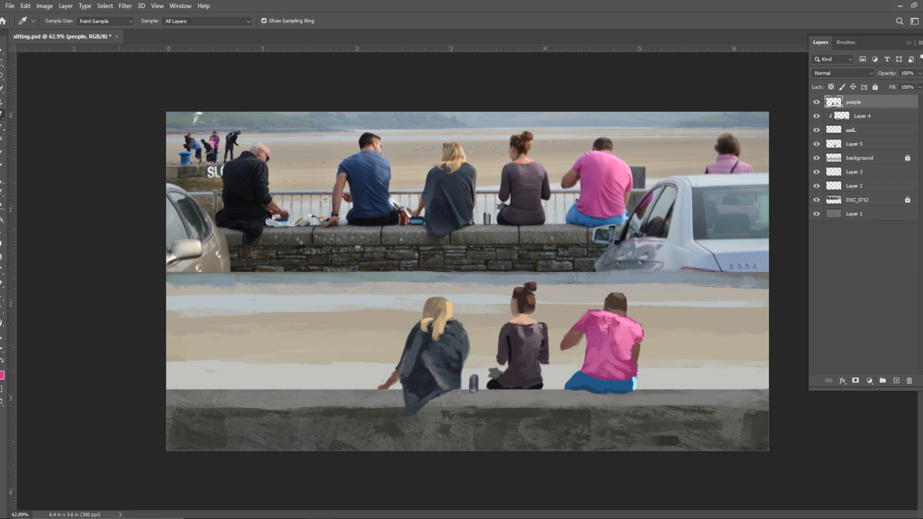
pyautogui.press('b')
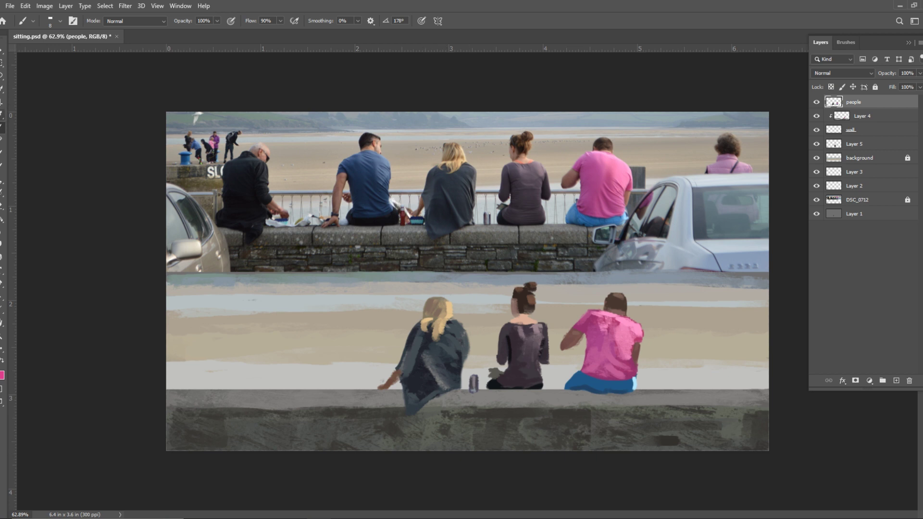
pyautogui.press('l')
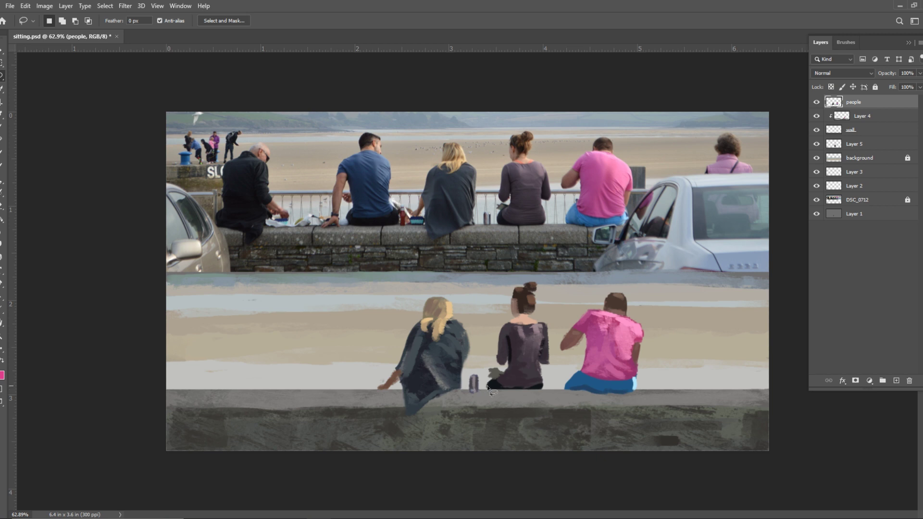
pyautogui.rightClick(468, 389)
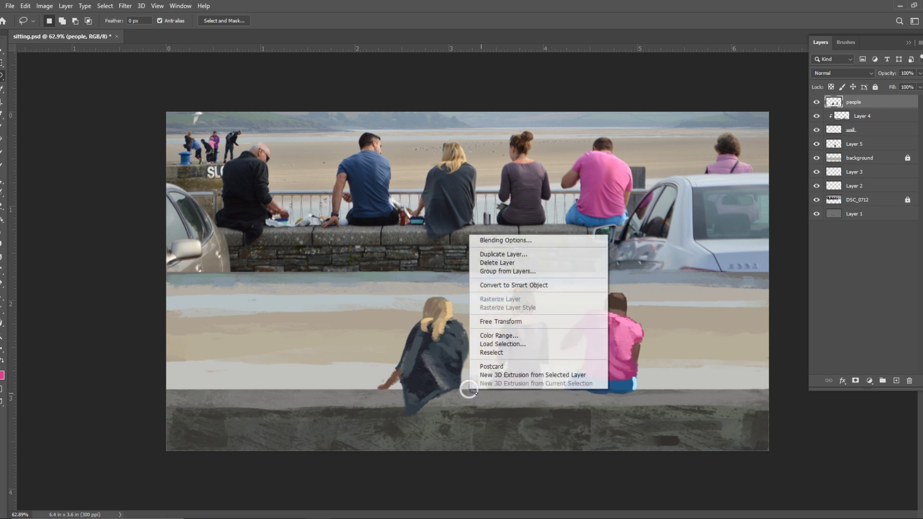
pyautogui.press('Escape')
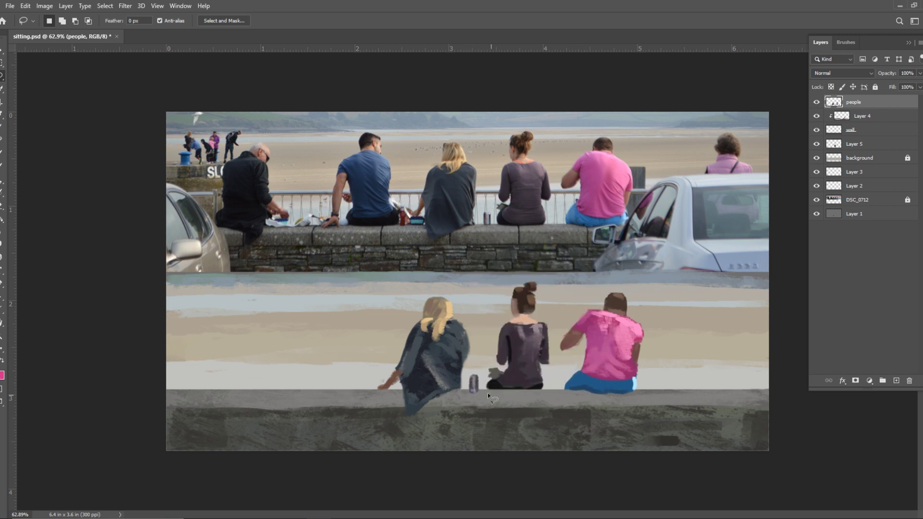
pyautogui.rightClick(466, 391)
pyautogui.press('Escape')
# Sample a dark colour and darken the seated woman's lower edge along the wall
pyautogui.moveTo(484, 388)
pyautogui.mouseDown()
pyautogui.moveTo(458, 390)
pyautogui.moveTo(488, 389)
pyautogui.mouseUp()
pyautogui.hotkey('ctrl', 'd')
pyautogui.press('i')
pyautogui.click(538, 385)
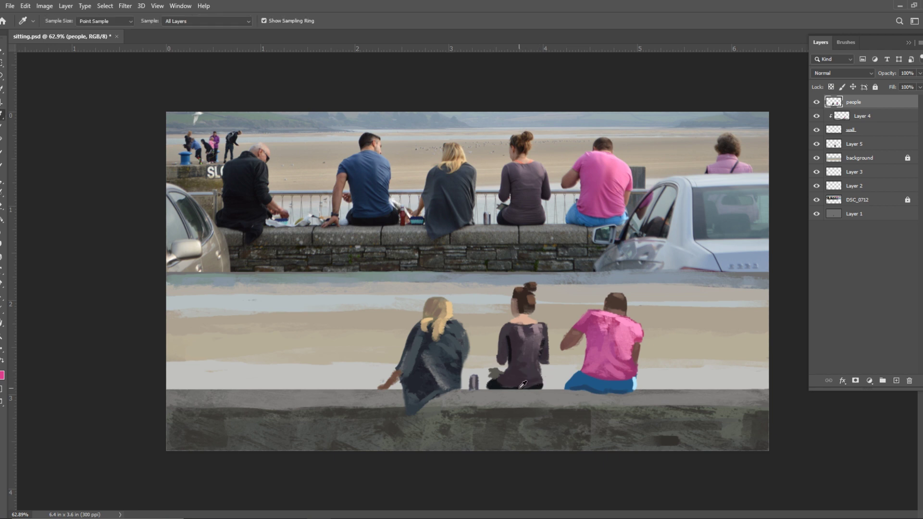
pyautogui.press('b')
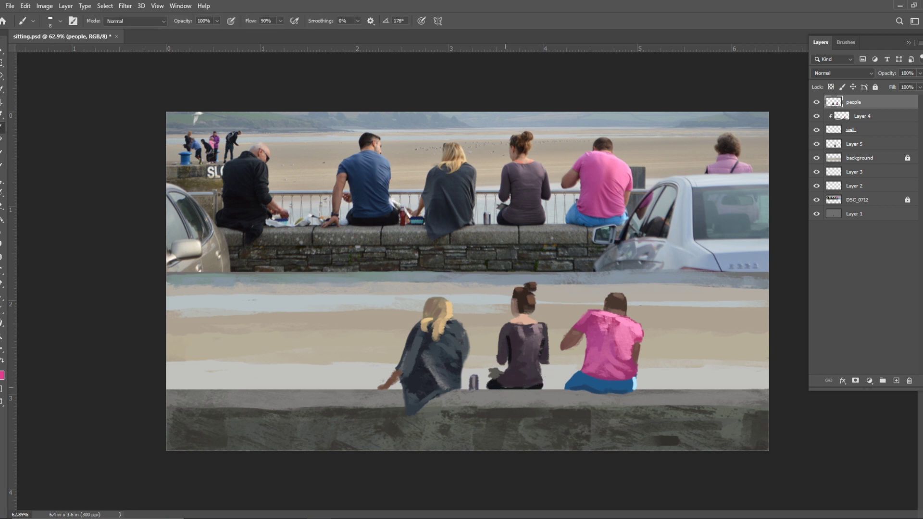
pyautogui.moveTo(507, 389); pyautogui.dragTo(534, 391)
pyautogui.moveTo(507, 391); pyautogui.dragTo(522, 390)
# Undo a stray arc and paint a dark crescent head near the beach's right edge
pyautogui.moveTo(230, 158)
pyautogui.mouseDown()
pyautogui.moveTo(254, 135)
pyautogui.moveTo(234, 140)
pyautogui.mouseUp()
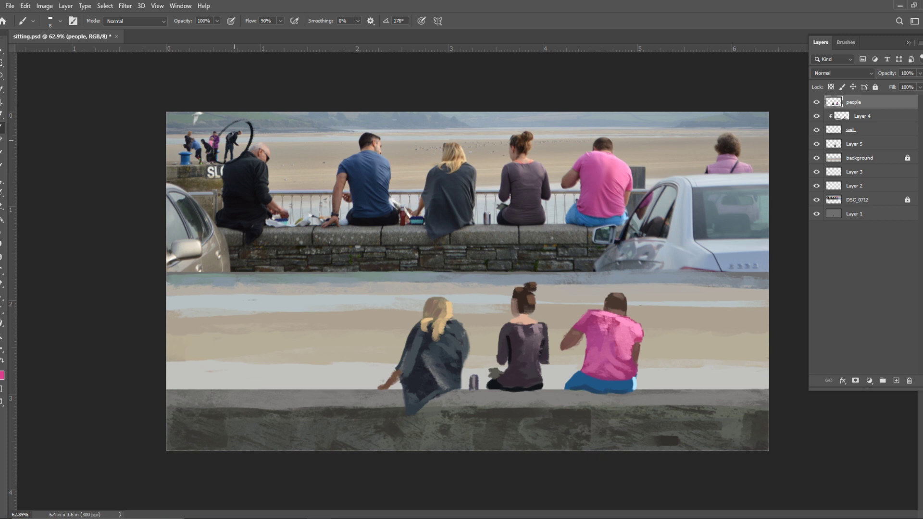
pyautogui.hotkey('ctrl', 'z')
pyautogui.press('i')
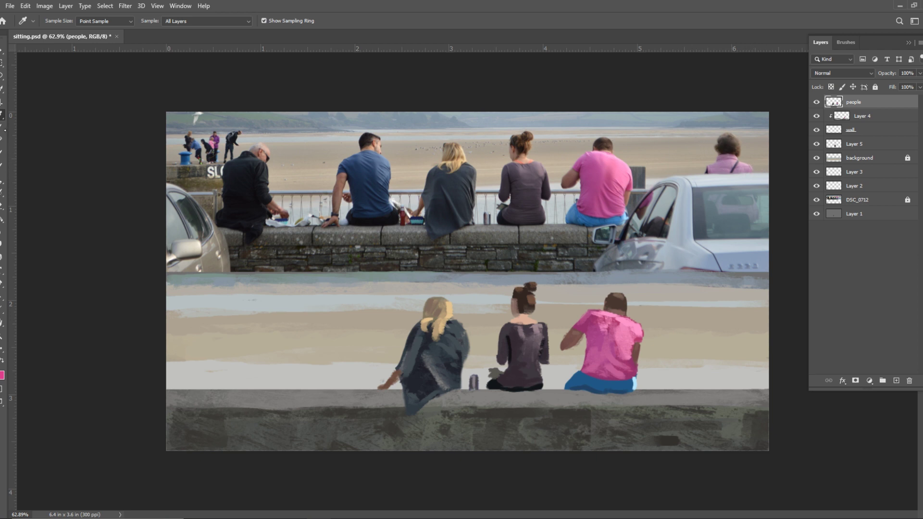
pyautogui.press('b')
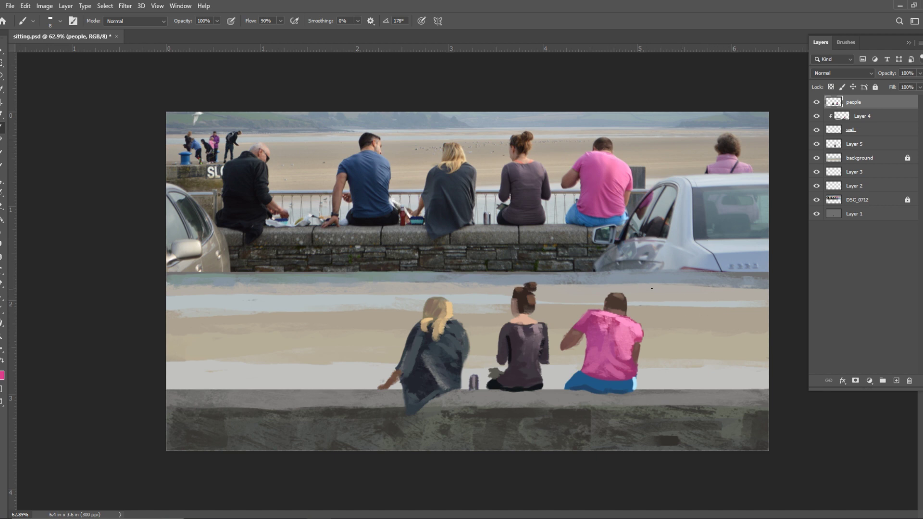
pyautogui.moveTo(725, 289); pyautogui.dragTo(714, 308)
pyautogui.press(']')
pyautogui.press(']')
pyautogui.press(']')
# Fill the crescent into a dark oval head with the soft brush
pyautogui.moveTo(720, 290)
pyautogui.mouseDown()
pyautogui.moveTo(714, 310)
pyautogui.moveTo(721, 294)
pyautogui.moveTo(732, 308)
pyautogui.moveTo(714, 296)
pyautogui.moveTo(704, 307)
pyautogui.moveTo(720, 311)
pyautogui.mouseUp()
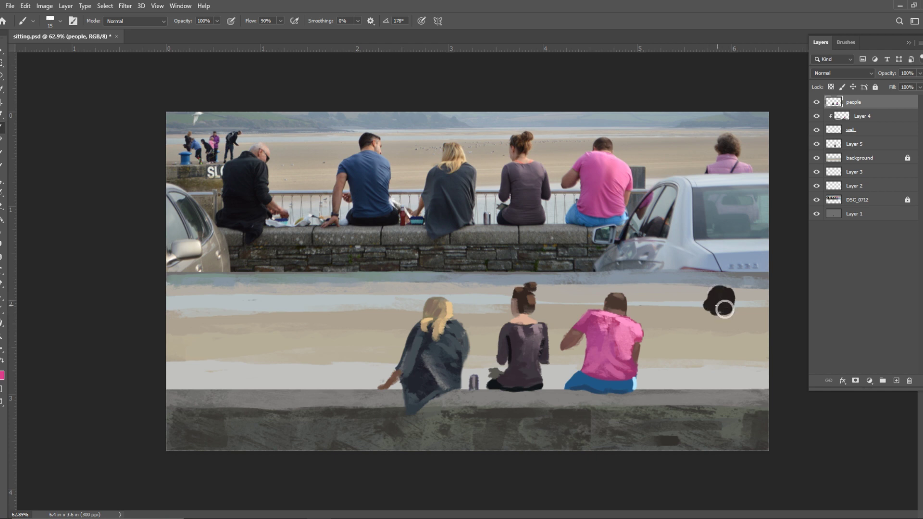
pyautogui.press('i')
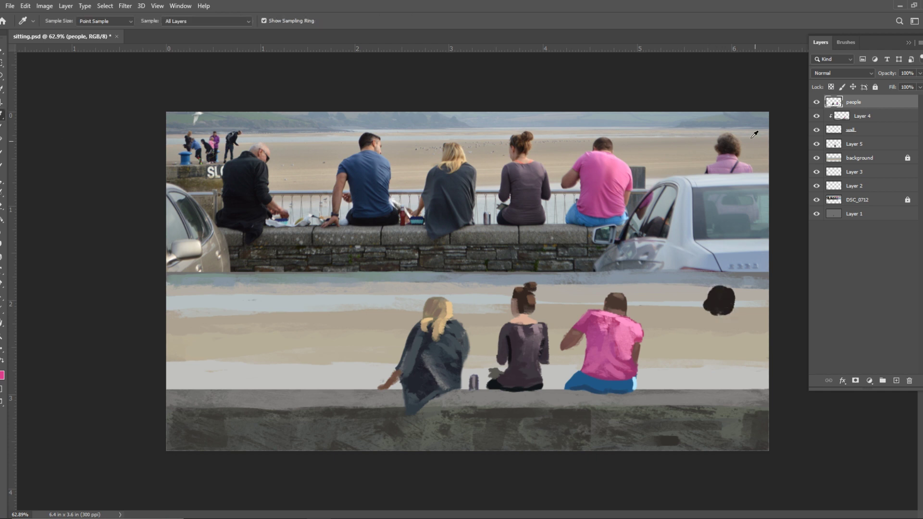
pyautogui.press('b')
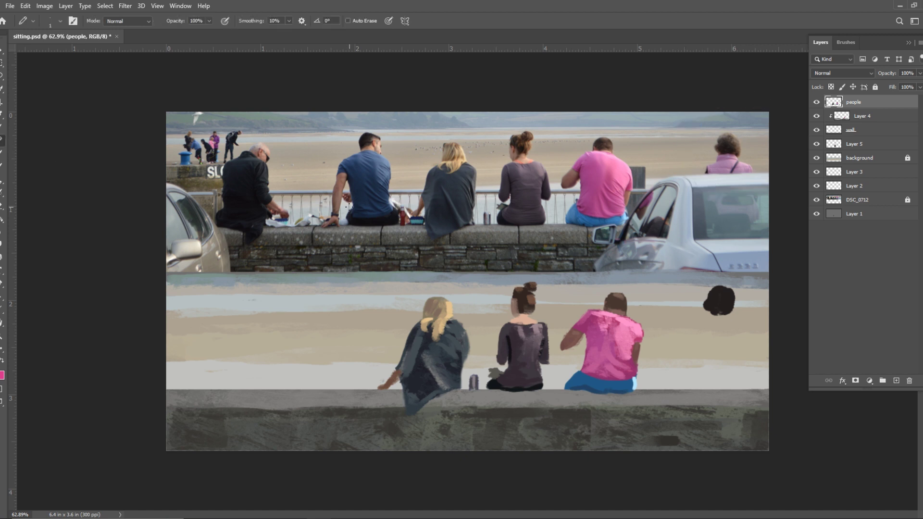
pyautogui.hotkey('shift', 'b')
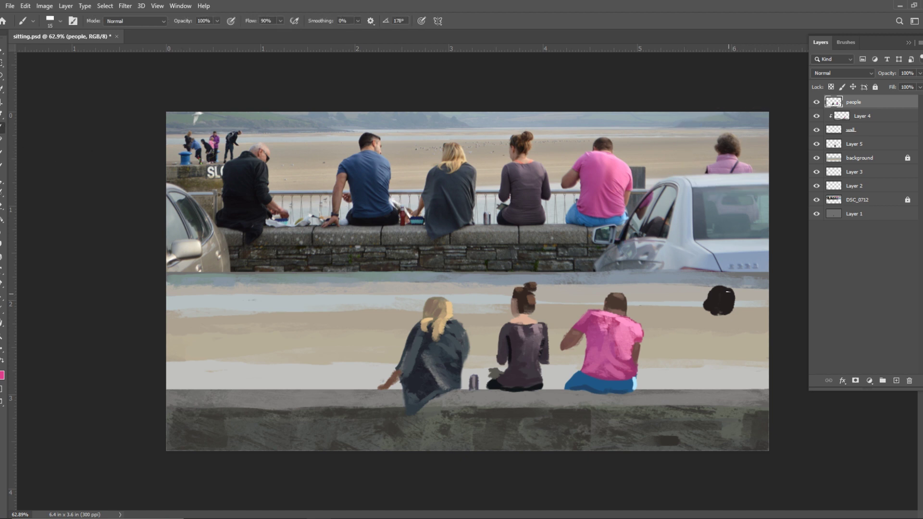
pyautogui.moveTo(728, 291); pyautogui.dragTo(728, 312)
# Paint the new figure's lilac-pink body under the head with a size-30 brush
pyautogui.press('i')
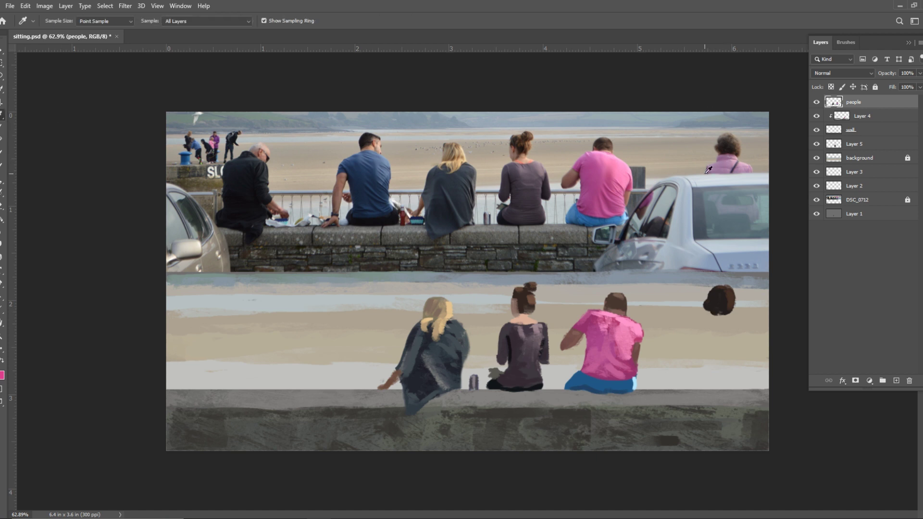
pyautogui.press('b')
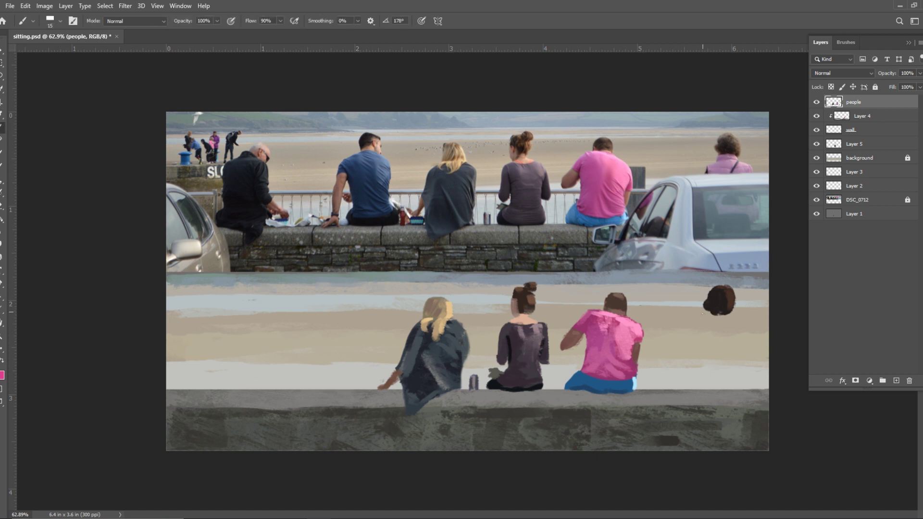
pyautogui.moveTo(727, 313)
pyautogui.mouseDown()
pyautogui.moveTo(710, 315)
pyautogui.moveTo(729, 309)
pyautogui.mouseUp()
pyautogui.moveTo(710, 318)
pyautogui.mouseDown()
pyautogui.moveTo(702, 340)
pyautogui.moveTo(721, 316)
pyautogui.moveTo(720, 333)
pyautogui.moveTo(728, 332)
pyautogui.moveTo(733, 314)
pyautogui.moveTo(743, 324)
pyautogui.moveTo(733, 319)
pyautogui.moveTo(737, 336)
pyautogui.moveTo(732, 321)
pyautogui.moveTo(704, 341)
pyautogui.moveTo(746, 355)
pyautogui.moveTo(725, 355)
pyautogui.moveTo(712, 330)
pyautogui.moveTo(706, 375)
pyautogui.moveTo(708, 350)
pyautogui.moveTo(712, 381)
pyautogui.moveTo(732, 376)
pyautogui.moveTo(732, 363)
pyautogui.moveTo(705, 367)
pyautogui.moveTo(751, 371)
pyautogui.moveTo(743, 356)
pyautogui.moveTo(734, 381)
pyautogui.moveTo(741, 371)
pyautogui.moveTo(709, 376)
pyautogui.mouseUp()
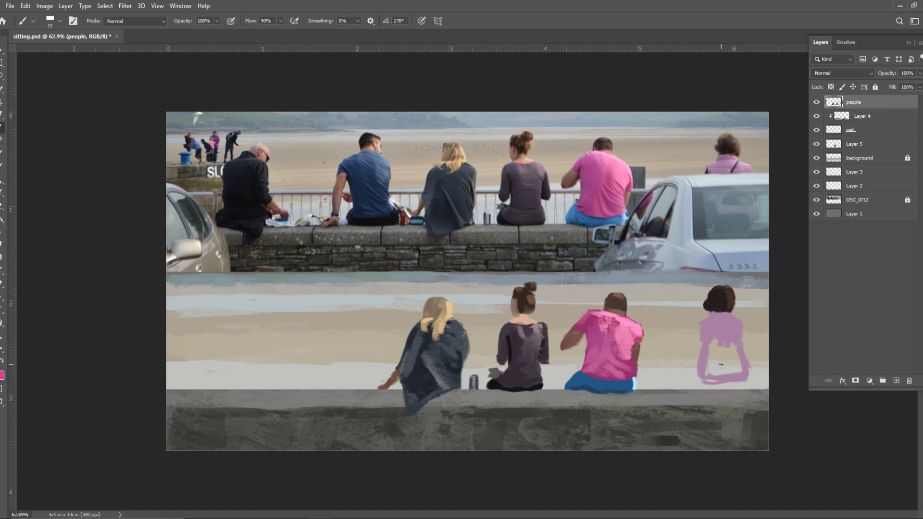
pyautogui.press(']')
pyautogui.press(']')
pyautogui.moveTo(715, 339)
pyautogui.mouseDown()
pyautogui.moveTo(710, 378)
pyautogui.moveTo(723, 336)
pyautogui.moveTo(738, 360)
pyautogui.moveTo(716, 378)
pyautogui.moveTo(707, 368)
pyautogui.moveTo(731, 357)
pyautogui.moveTo(708, 378)
pyautogui.moveTo(704, 373)
pyautogui.moveTo(734, 369)
pyautogui.moveTo(713, 375)
pyautogui.moveTo(731, 380)
pyautogui.mouseUp()
# Paint a thin dark bag strap diagonally across the lilac figure's top with a smaller brush
pyautogui.press('i')
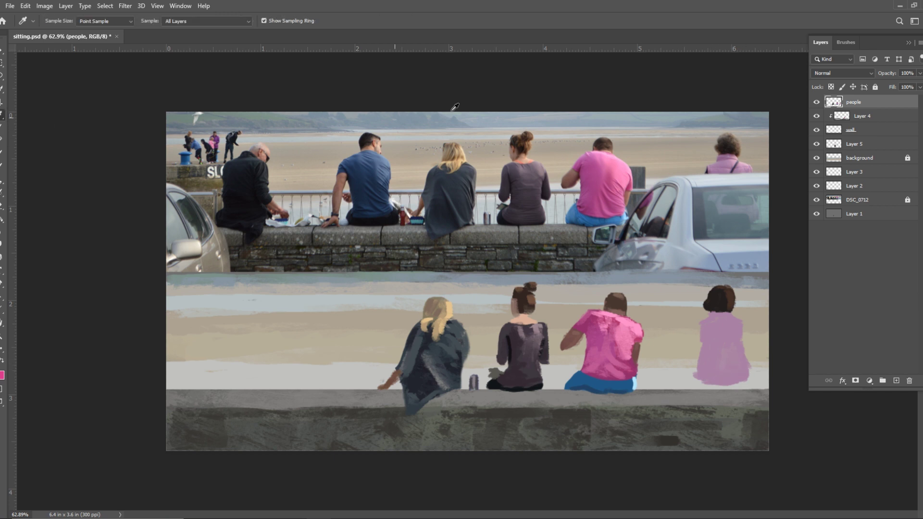
pyautogui.click(728, 163)
pyautogui.press('b')
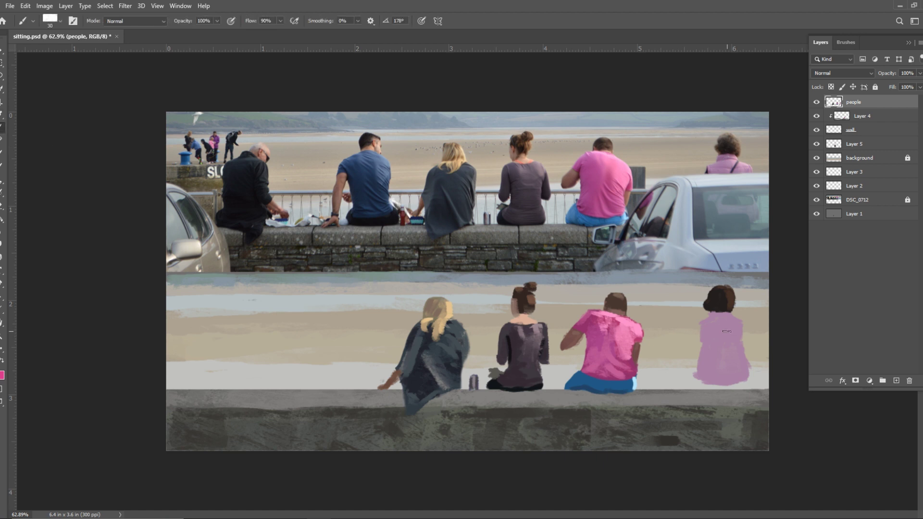
pyautogui.press('[')
pyautogui.press('[')
pyautogui.press('[')
pyautogui.moveTo(736, 318); pyautogui.dragTo(716, 357)
pyautogui.moveTo(735, 325); pyautogui.dragTo(698, 369)
# Sample the dark hair colour and darken the lilac woman's neckline, shoulder and lower-left edge
pyautogui.press('i')
pyautogui.click(727, 155)
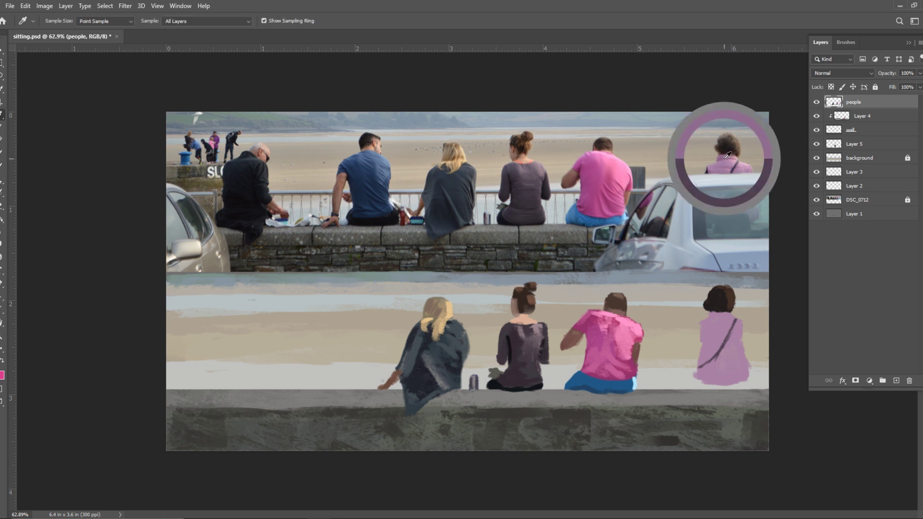
pyautogui.press('b')
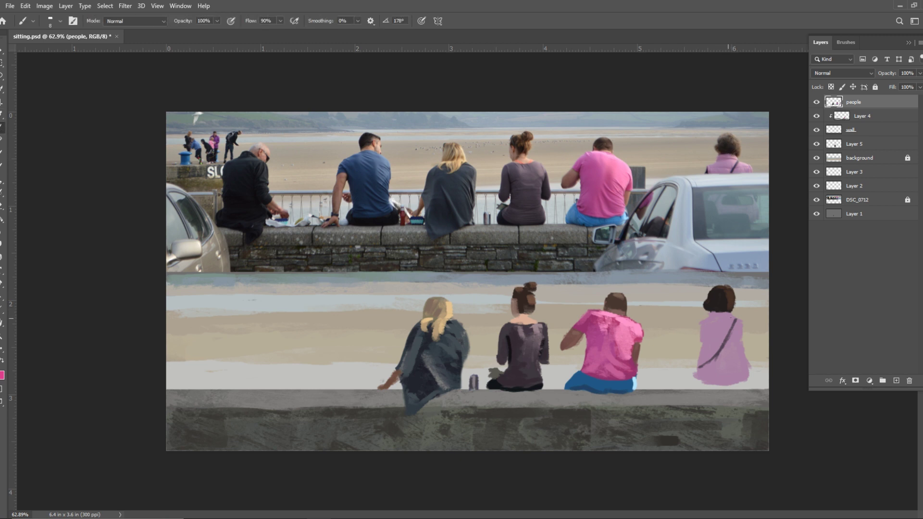
pyautogui.moveTo(713, 316)
pyautogui.mouseDown()
pyautogui.moveTo(729, 317)
pyautogui.moveTo(720, 344)
pyautogui.moveTo(745, 341)
pyautogui.moveTo(743, 365)
pyautogui.mouseUp()
pyautogui.moveTo(696, 381); pyautogui.dragTo(709, 375)
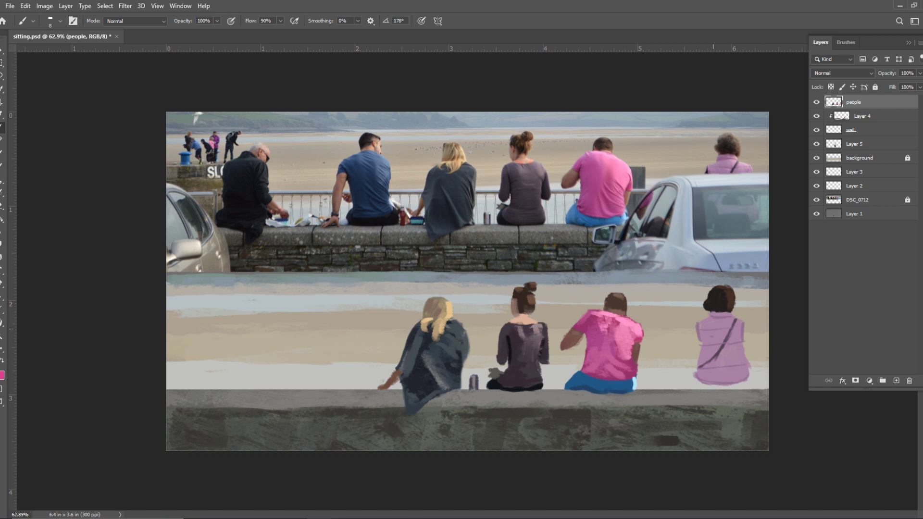
pyautogui.press('i')
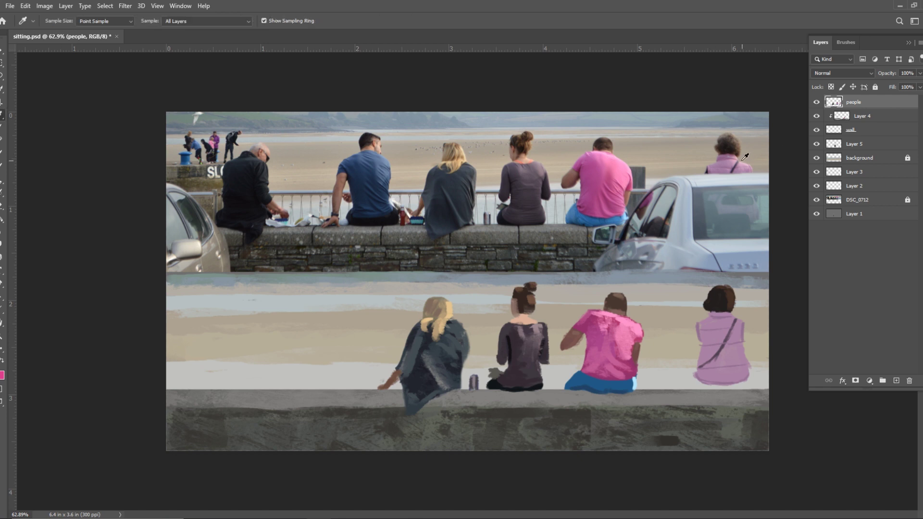
pyautogui.press('b')
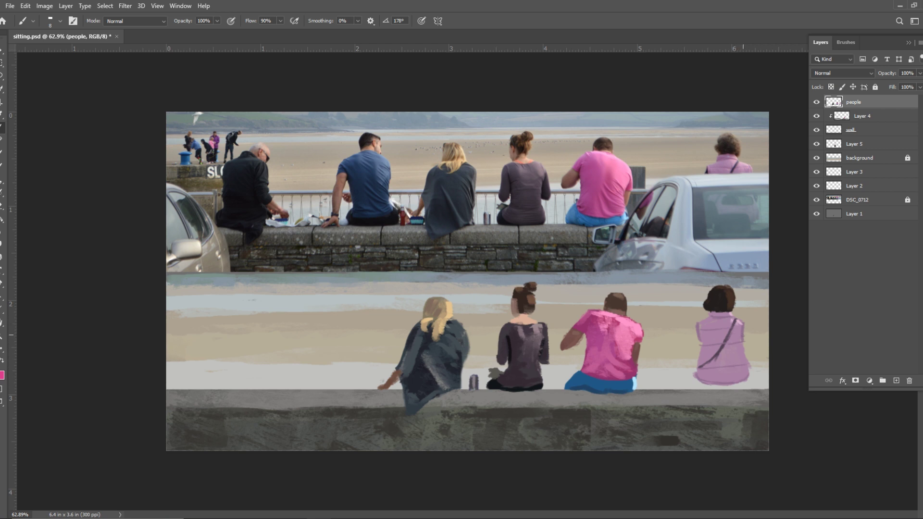
# Paint navy arms on both sides of the lilac woman with a size-15 brush
pyautogui.press(']')
pyautogui.press(']')
pyautogui.moveTo(739, 339); pyautogui.dragTo(737, 331)
pyautogui.press('i')
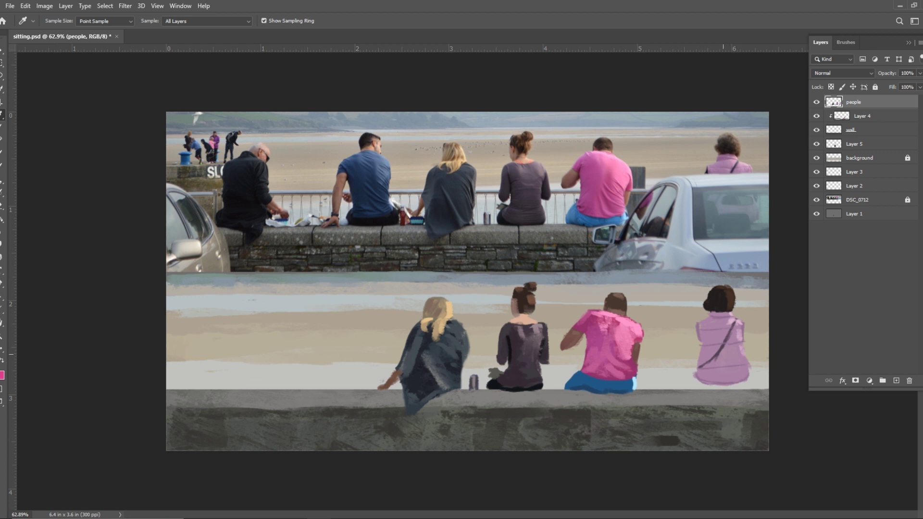
pyautogui.press('b')
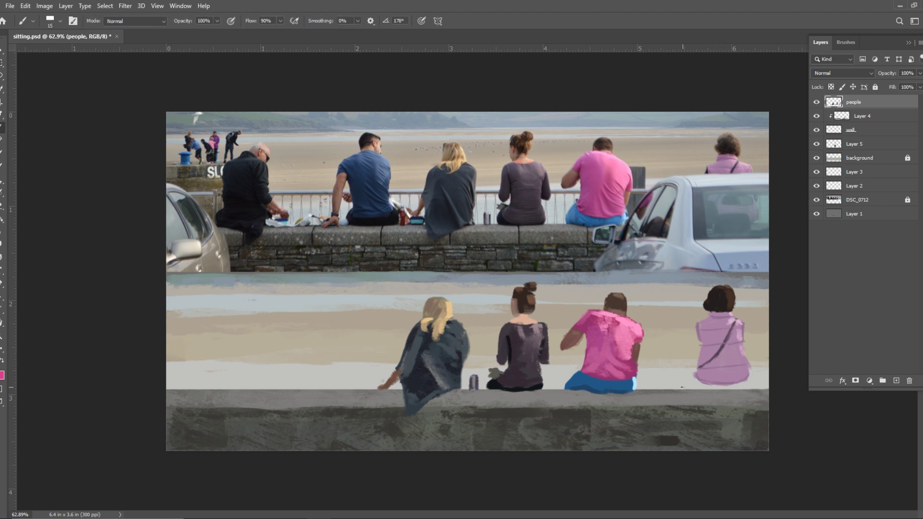
pyautogui.press('i')
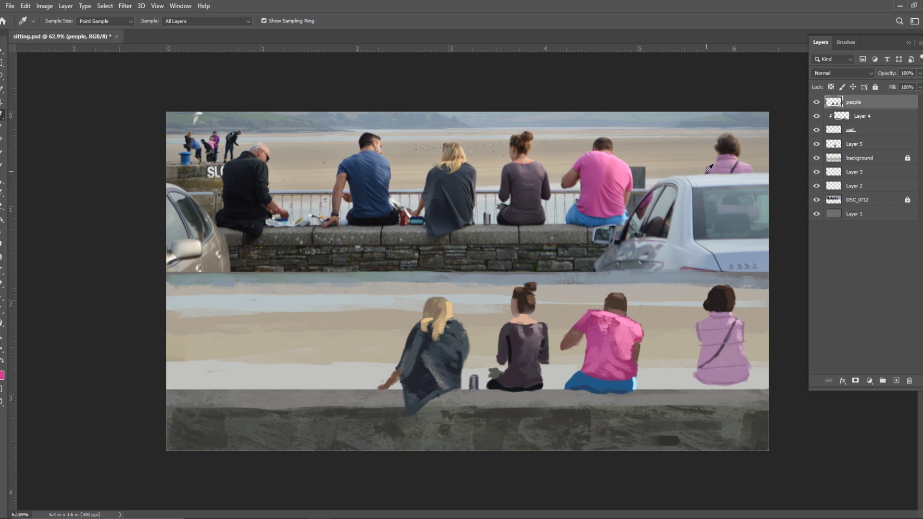
pyautogui.press('b')
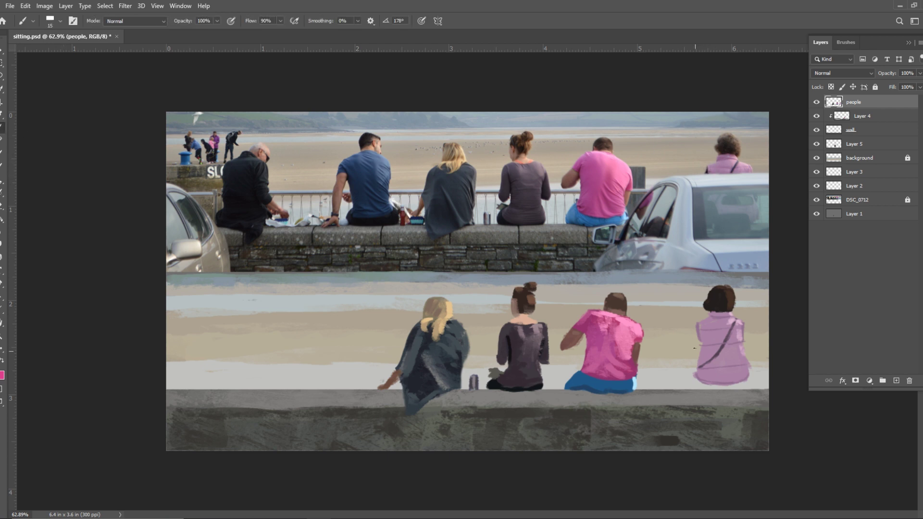
pyautogui.moveTo(694, 332); pyautogui.dragTo(694, 363)
pyautogui.moveTo(744, 333)
pyautogui.mouseDown()
pyautogui.moveTo(749, 379)
pyautogui.moveTo(747, 356)
pyautogui.mouseUp()
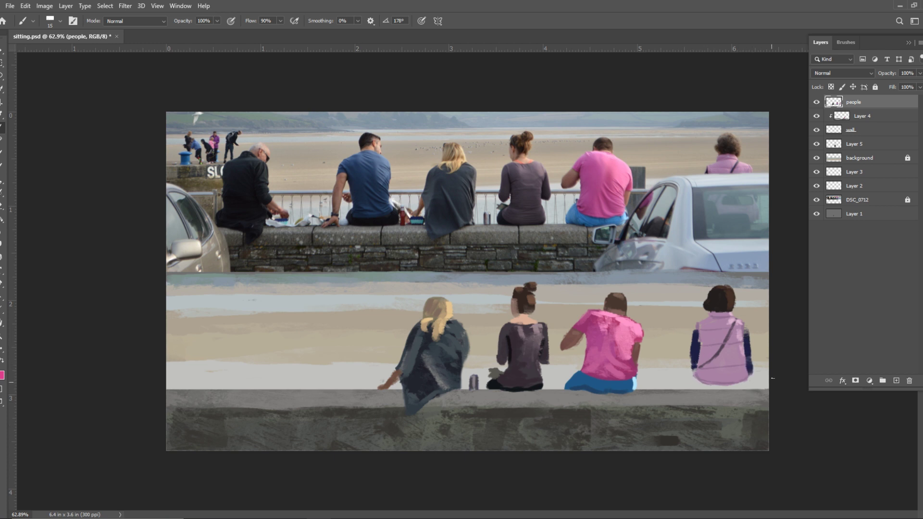
pyautogui.moveTo(694, 331); pyautogui.dragTo(691, 357)
# Lasso-select and clear the stray paint beside her left and right arms
pyautogui.click(3, 75)
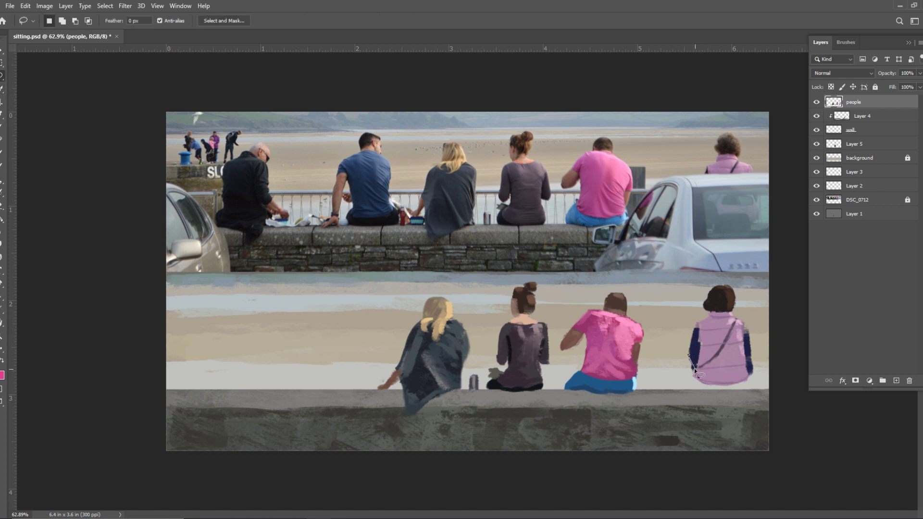
pyautogui.moveTo(694, 368)
pyautogui.mouseDown()
pyautogui.moveTo(679, 342)
pyautogui.moveTo(692, 373)
pyautogui.mouseUp()
pyautogui.hotkey('ctrl', 'd')
pyautogui.moveTo(754, 369); pyautogui.dragTo(761, 381)
pyautogui.hotkey('ctrl', 'd')
# Resample the navy to touch up her lower-left arm and paint navy shorts along her bottom
pyautogui.click(2, 115)
pyautogui.click(702, 348)
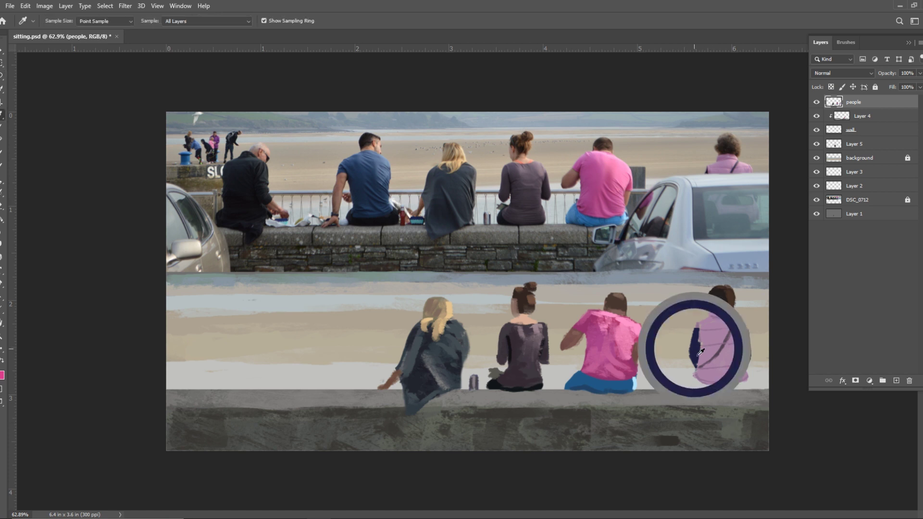
pyautogui.press('b')
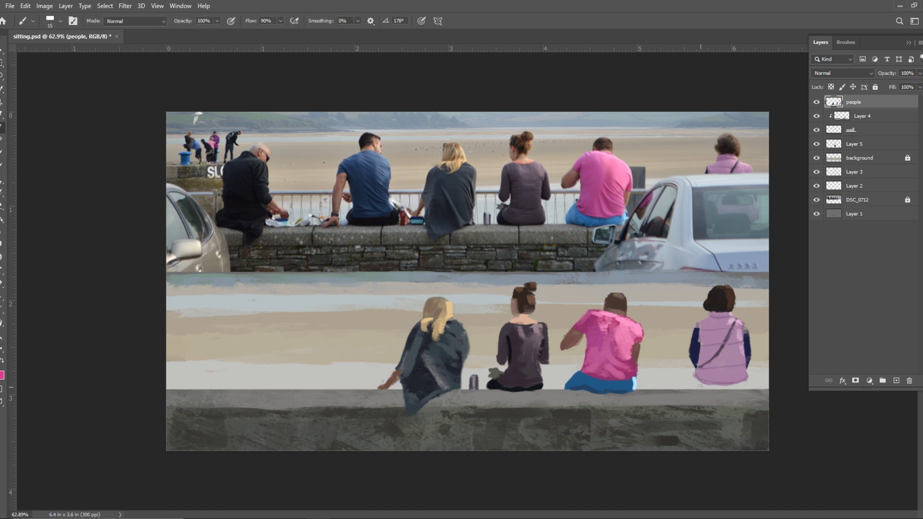
pyautogui.moveTo(698, 381); pyautogui.dragTo(701, 384)
pyautogui.moveTo(744, 387)
pyautogui.mouseDown()
pyautogui.moveTo(712, 386)
pyautogui.moveTo(742, 387)
pyautogui.moveTo(707, 388)
pyautogui.moveTo(740, 388)
pyautogui.mouseUp()
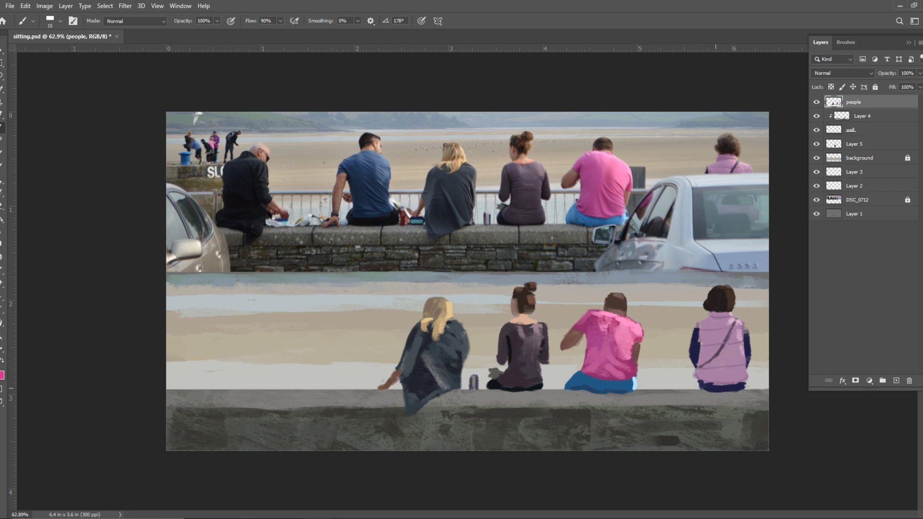
pyautogui.rightClick(731, 387)
# Add more navy along the figure's lower left
pyautogui.press('Escape')
pyautogui.moveTo(698, 388); pyautogui.dragTo(745, 380)
pyautogui.press('i')
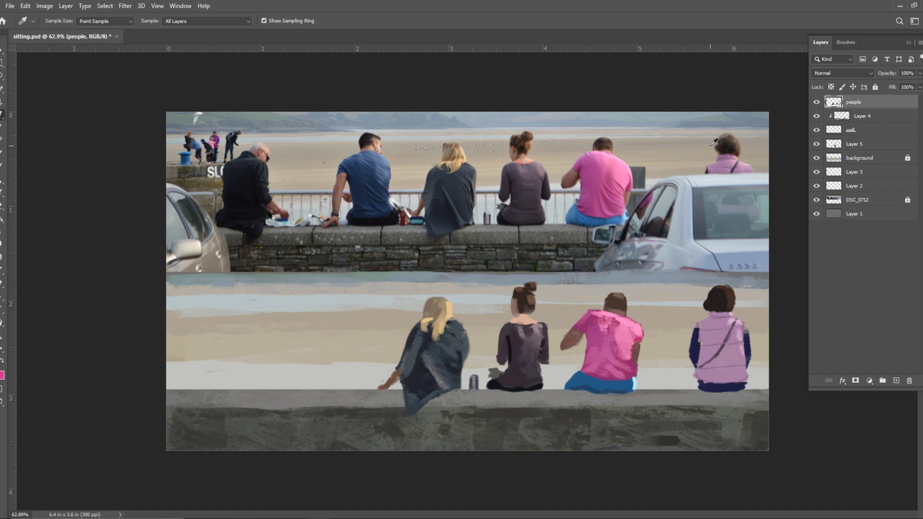
pyautogui.press('b')
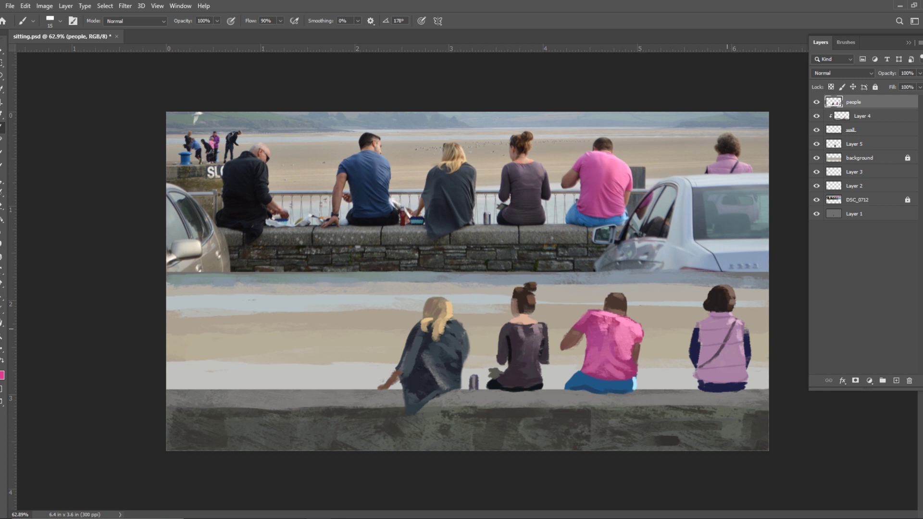
# Set the background colour to a lighter blue
pyautogui.press('i')
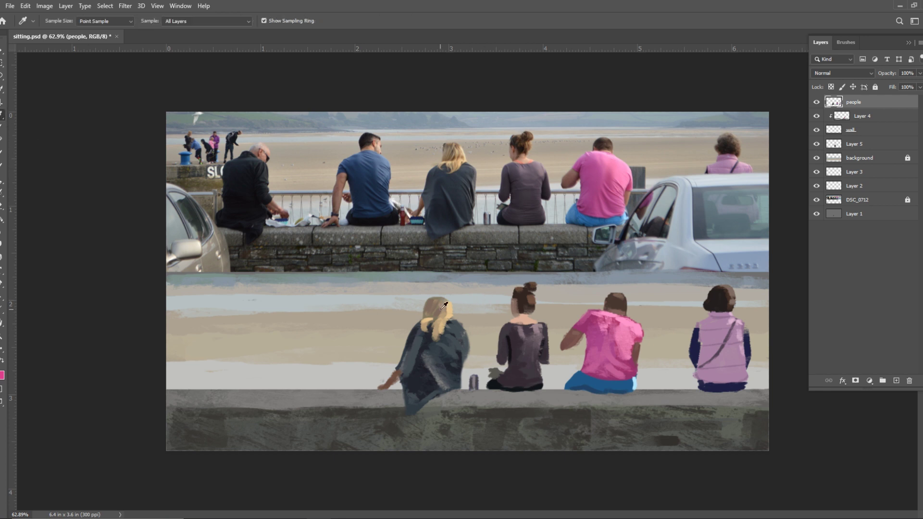
pyautogui.click(5, 379)
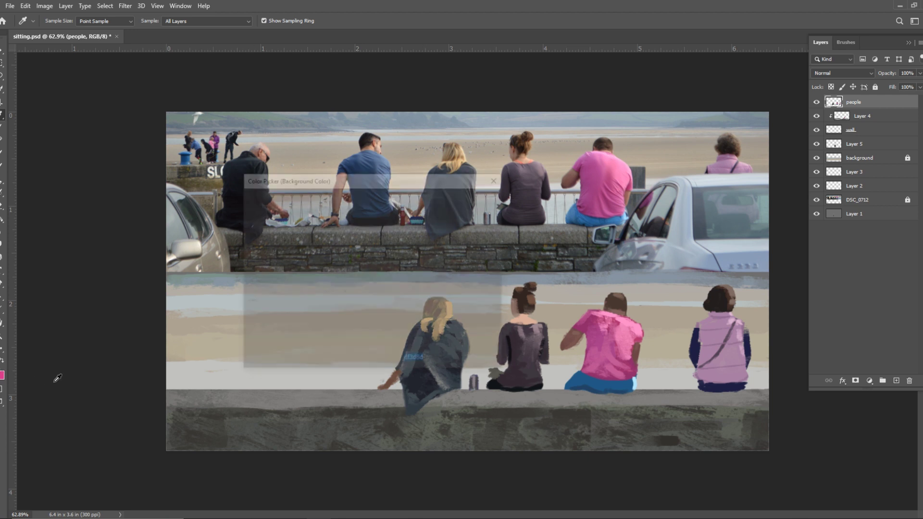
pyautogui.click(385, 244)
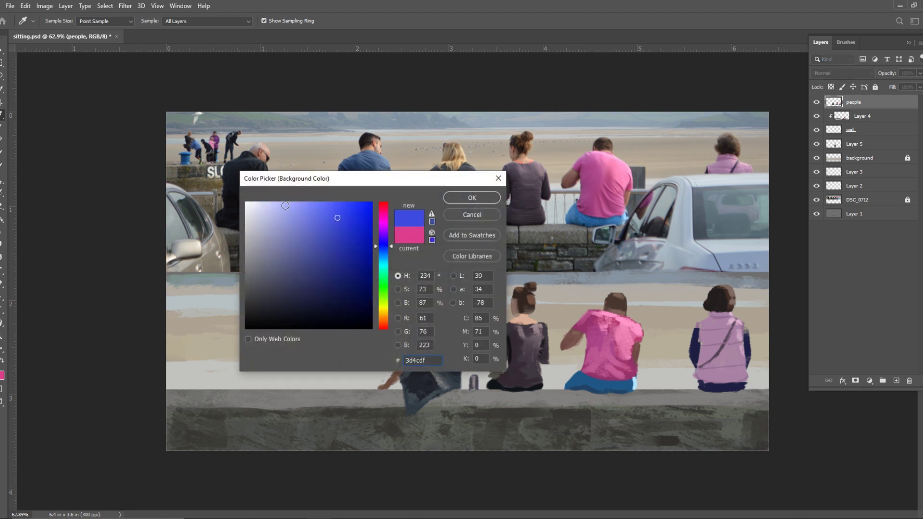
pyautogui.click(285, 205)
pyautogui.click(472, 198)
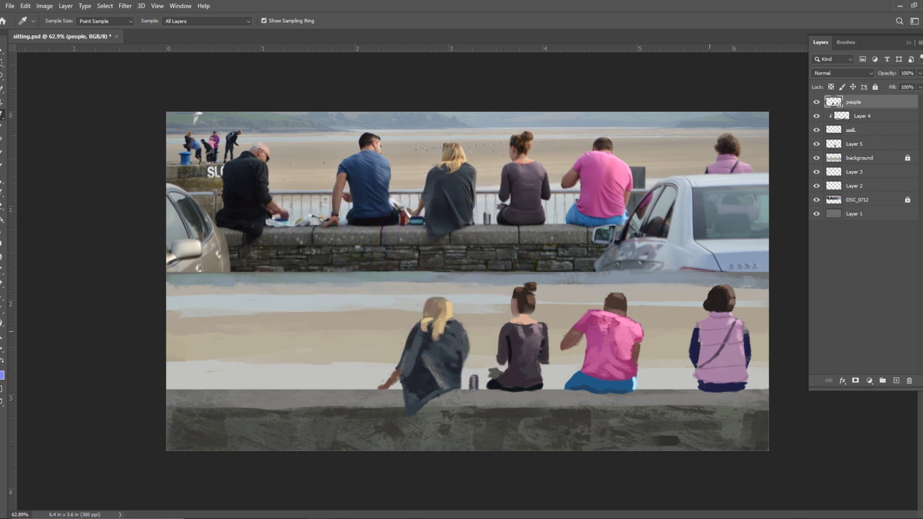
pyautogui.press('b')
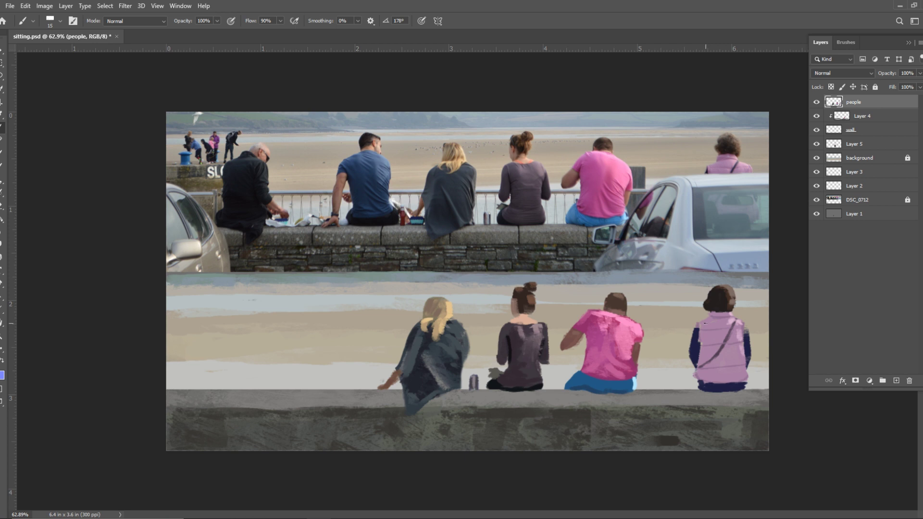
# Enlarge the brush to 25 and set the foreground colour to pale blue-grey
pyautogui.press(']')
pyautogui.press('ctrl')
pyautogui.click(2, 375)
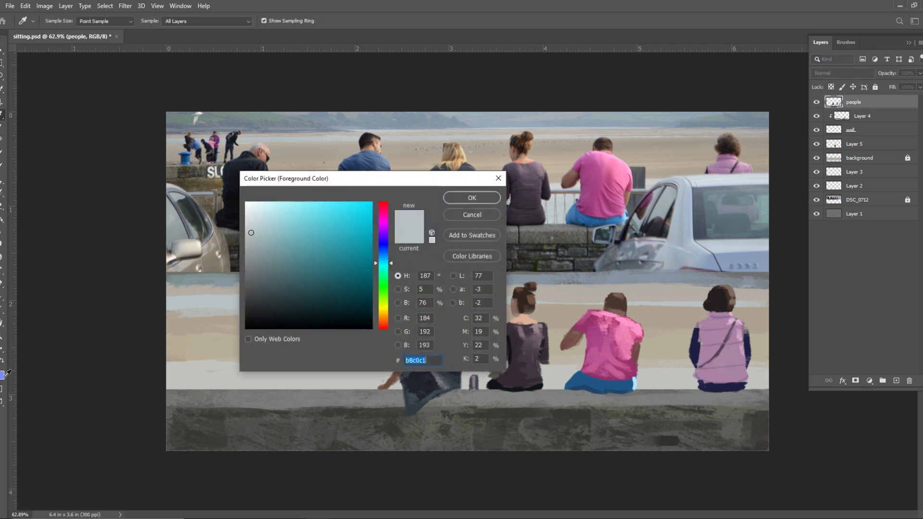
pyautogui.write('74a1ca')
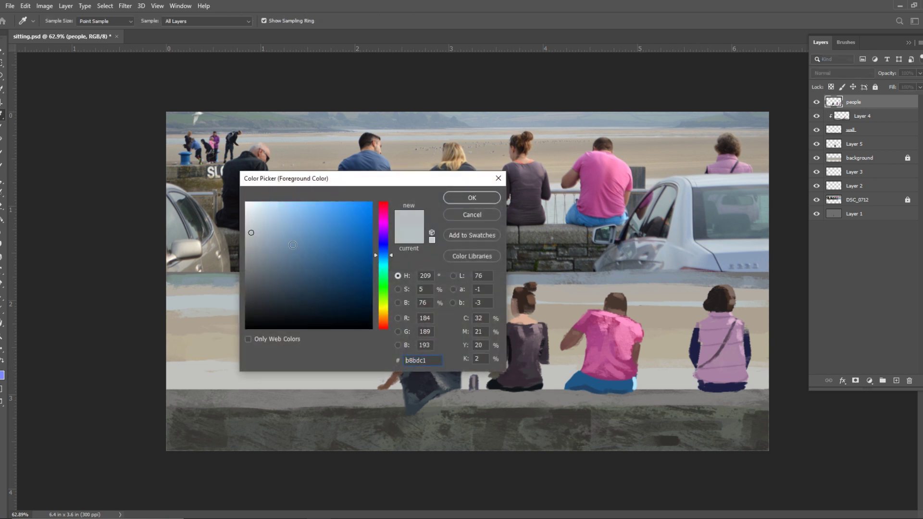
pyautogui.press('Return')
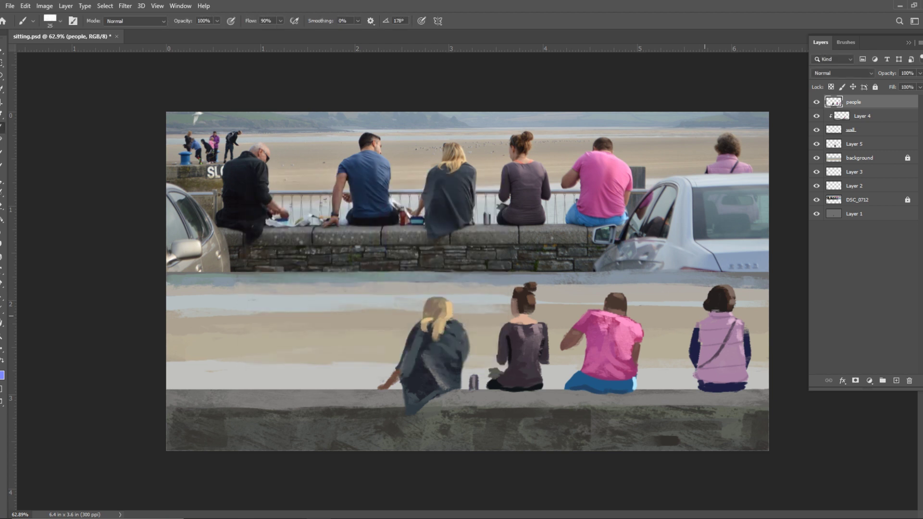
pyautogui.moveTo(726, 286); pyautogui.dragTo(713, 298)
pyautogui.hotkey('ctrl', 'z')
pyautogui.hotkey('ctrl', 'z')
pyautogui.click(582, 324)
pyautogui.moveTo(611, 298); pyautogui.dragTo(611, 297)
pyautogui.hotkey('ctrl', 'z')
pyautogui.hotkey('ctrl', 'z')
pyautogui.press('i')
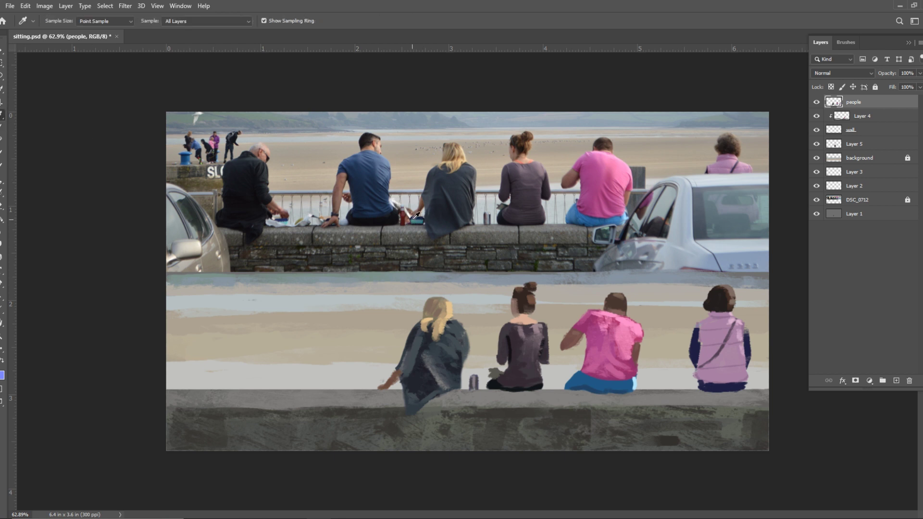
pyautogui.click(1, 127)
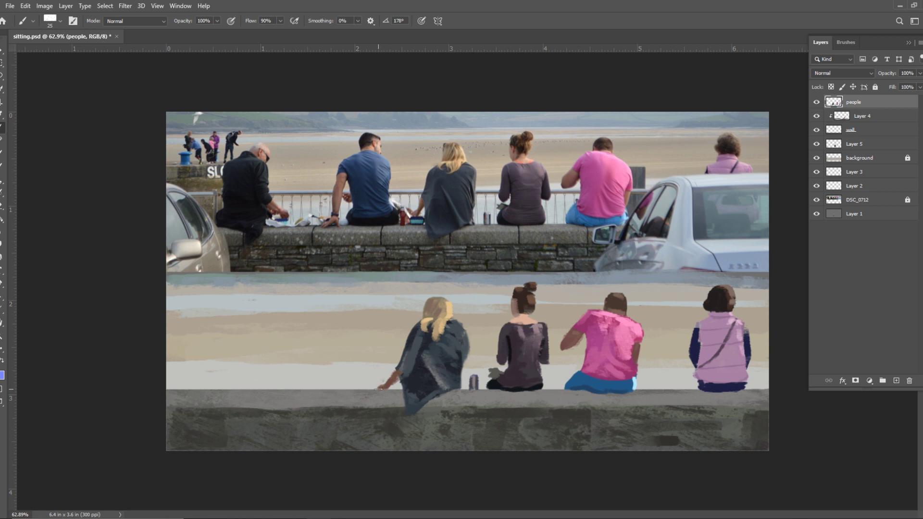
# Paint a dark blue object with a light blue edge under the blonde woman's hand, clearing stray paint
pyautogui.moveTo(393, 389)
pyautogui.mouseDown()
pyautogui.moveTo(376, 389)
pyautogui.moveTo(388, 390)
pyautogui.mouseUp()
pyautogui.press('i')
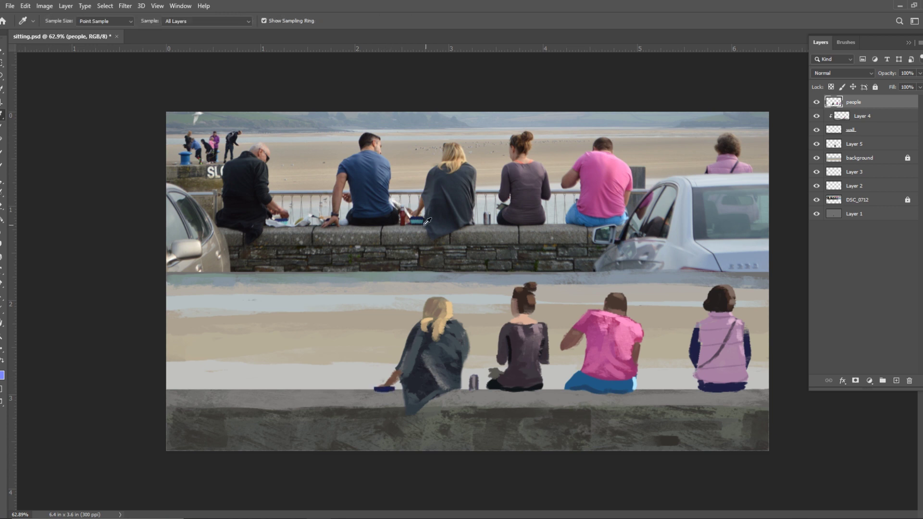
pyautogui.press('b')
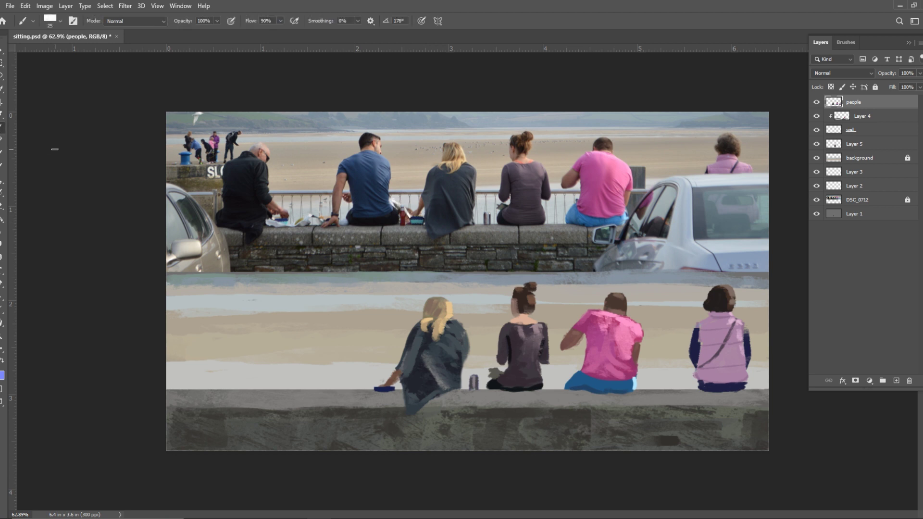
pyautogui.moveTo(377, 391); pyautogui.dragTo(393, 392)
pyautogui.press('l')
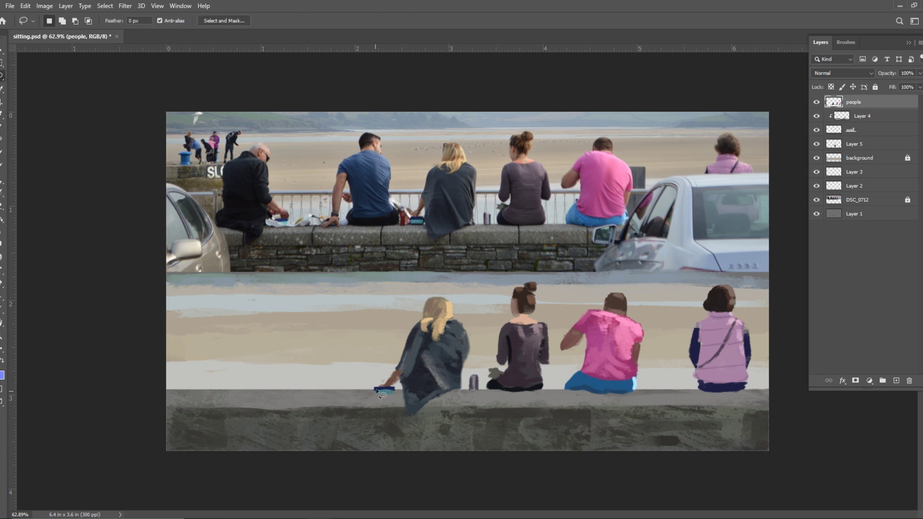
pyautogui.moveTo(378, 386)
pyautogui.mouseDown()
pyautogui.moveTo(371, 394)
pyautogui.moveTo(378, 386)
pyautogui.mouseUp()
pyautogui.hotkey('ctrl', 'd')
# Paint a dark red cup left of the blue object
pyautogui.press('i')
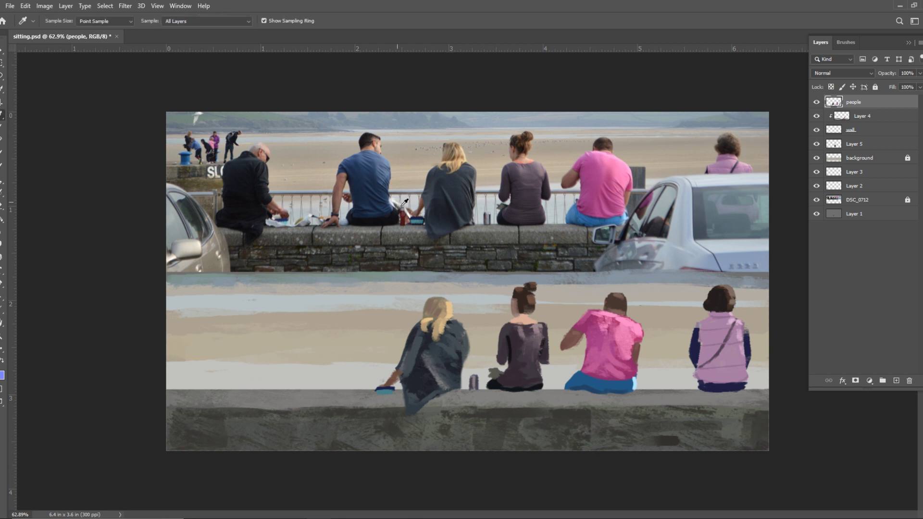
pyautogui.press('b')
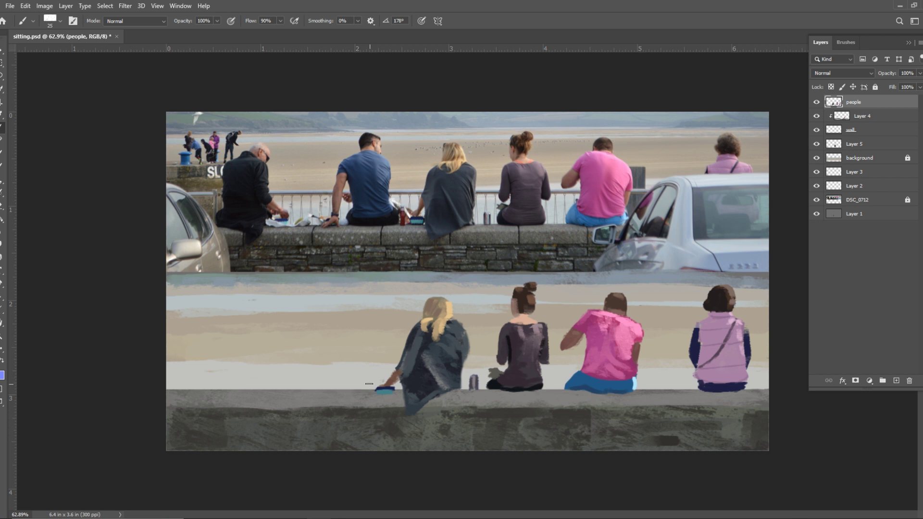
pyautogui.moveTo(369, 382)
pyautogui.mouseDown()
pyautogui.moveTo(368, 396)
pyautogui.moveTo(369, 385)
pyautogui.mouseUp()
# Set the foreground to dark red #692324 and repaint the cup
pyautogui.click(2, 375)
pyautogui.click(369, 384)
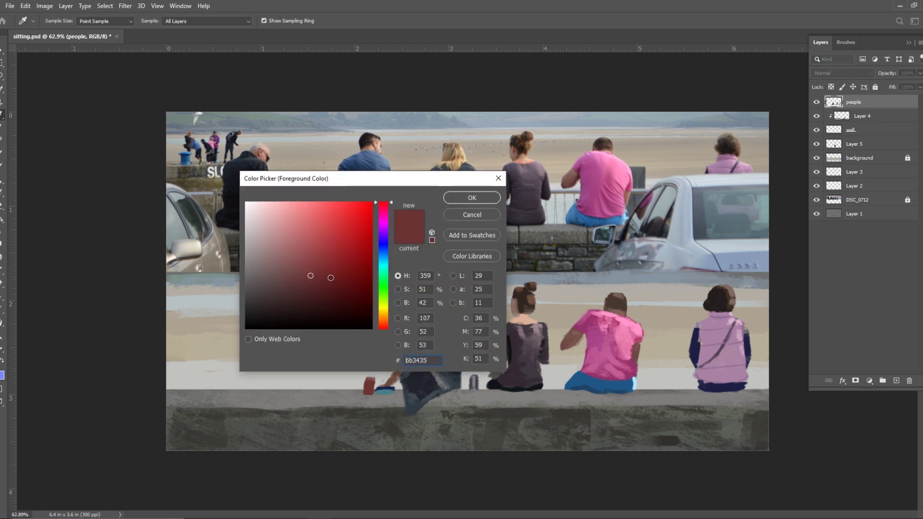
pyautogui.click(476, 199)
pyautogui.moveTo(369, 385); pyautogui.dragTo(369, 396)
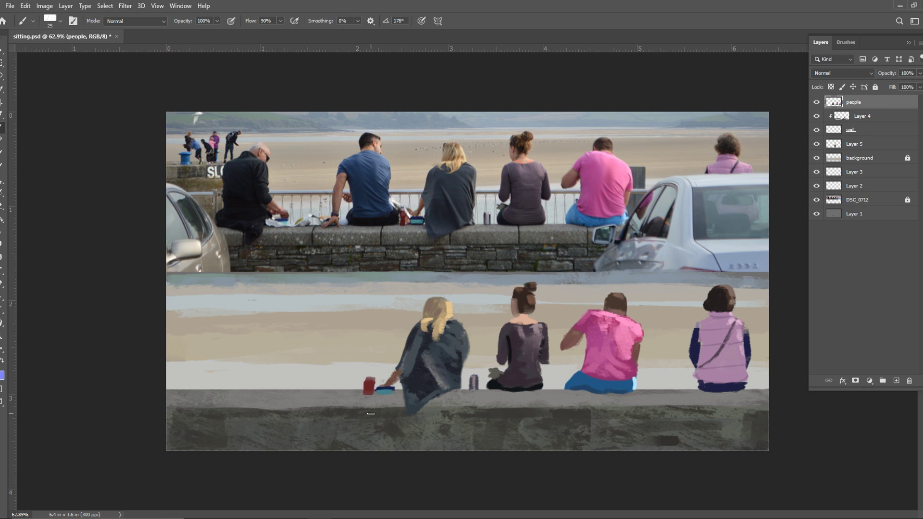
# Brush lighter cyan over the blue container and give it a darker blue lid
pyautogui.press('i')
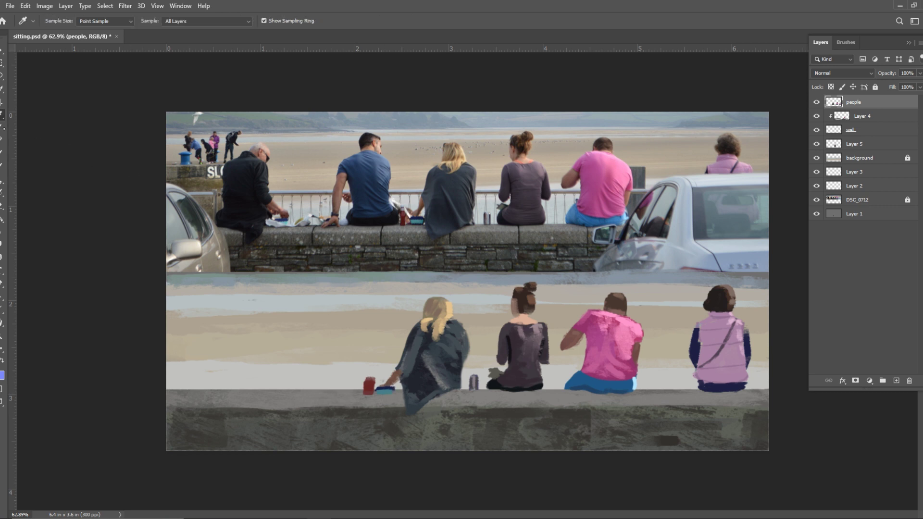
pyautogui.press('b')
pyautogui.moveTo(380, 395); pyautogui.dragTo(392, 393)
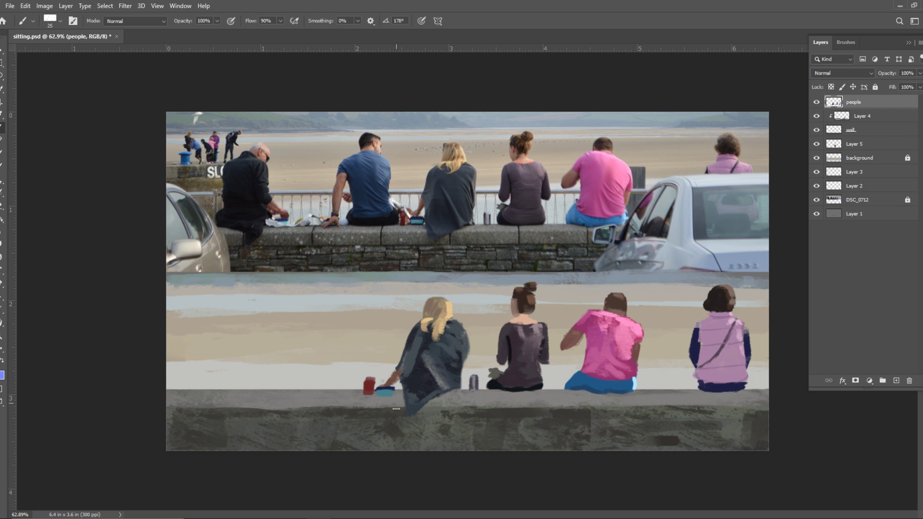
pyautogui.press('i')
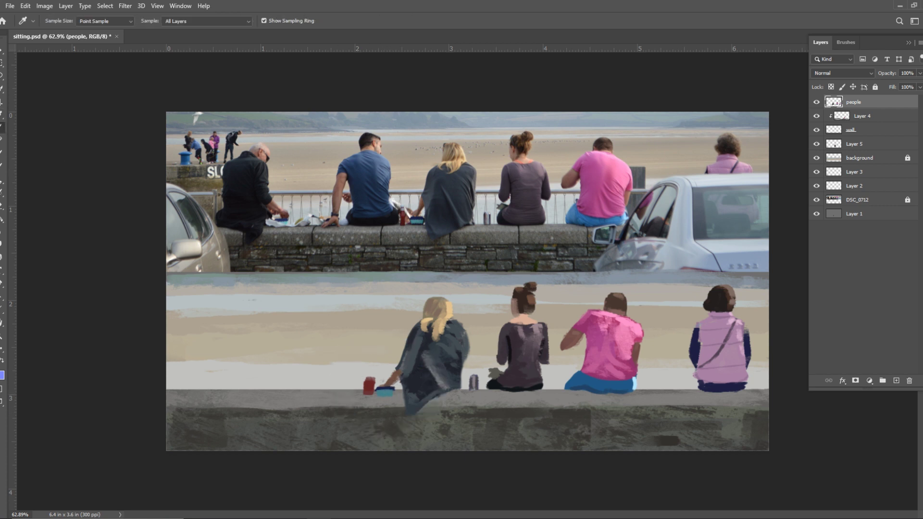
pyautogui.press('b')
pyautogui.moveTo(383, 385); pyautogui.dragTo(391, 386)
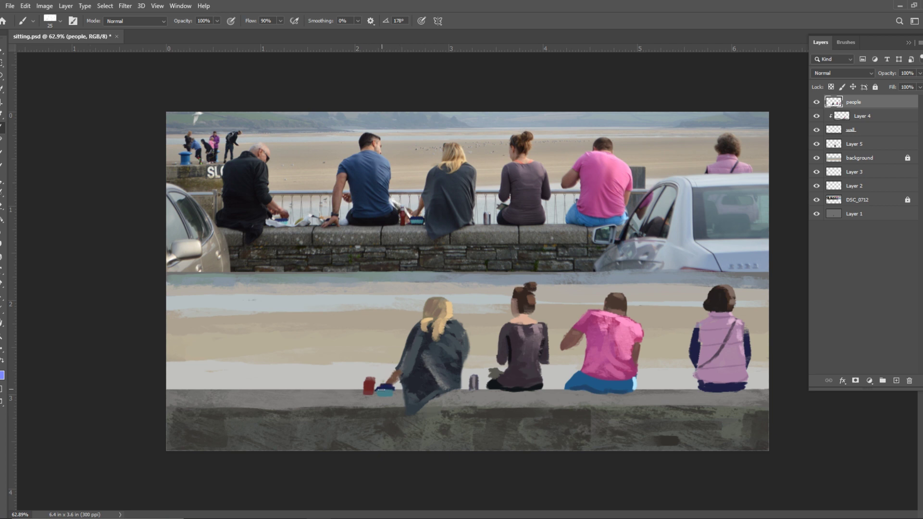
pyautogui.moveTo(377, 390); pyautogui.dragTo(395, 390)
# Paint the navy torso left of the blonde woman, undoing a stray stroke on the photo
pyautogui.press('i')
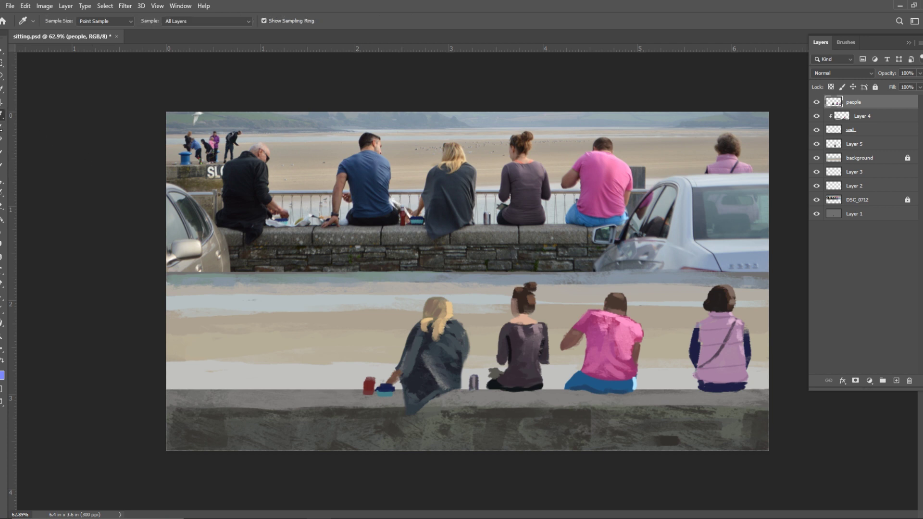
pyautogui.press('b')
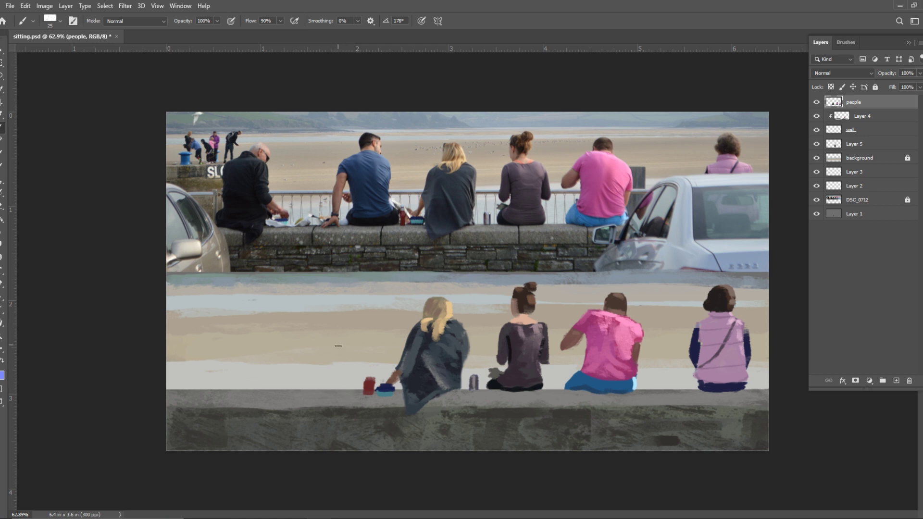
pyautogui.moveTo(337, 347)
pyautogui.mouseDown()
pyautogui.moveTo(340, 381)
pyautogui.moveTo(344, 337)
pyautogui.moveTo(341, 384)
pyautogui.mouseUp()
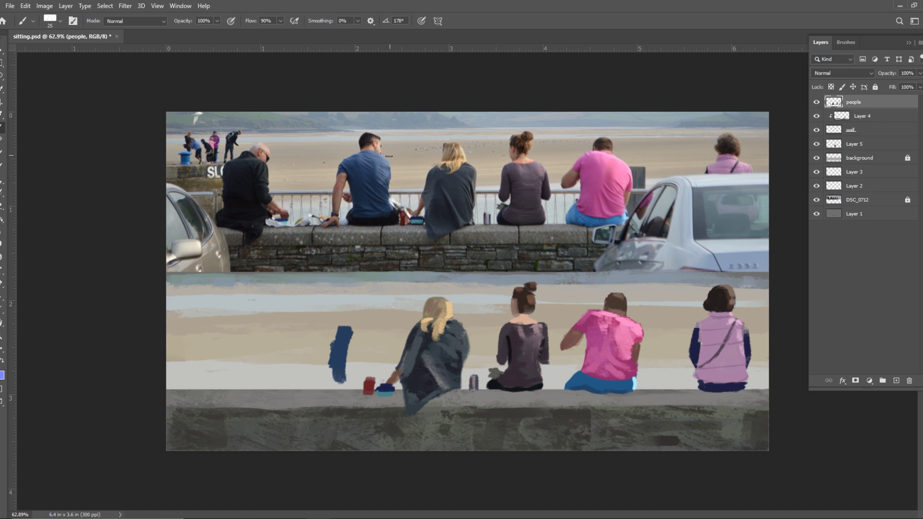
pyautogui.moveTo(344, 327); pyautogui.dragTo(342, 368)
pyautogui.moveTo(388, 165)
pyautogui.mouseDown()
pyautogui.moveTo(387, 272)
pyautogui.moveTo(348, 164)
pyautogui.moveTo(356, 200)
pyautogui.moveTo(370, 187)
pyautogui.moveTo(347, 156)
pyautogui.moveTo(392, 168)
pyautogui.moveTo(356, 154)
pyautogui.moveTo(386, 169)
pyautogui.moveTo(367, 153)
pyautogui.moveTo(370, 165)
pyautogui.moveTo(379, 162)
pyautogui.moveTo(371, 152)
pyautogui.moveTo(362, 179)
pyautogui.moveTo(347, 168)
pyautogui.moveTo(365, 217)
pyautogui.moveTo(388, 168)
pyautogui.moveTo(387, 198)
pyautogui.mouseUp()
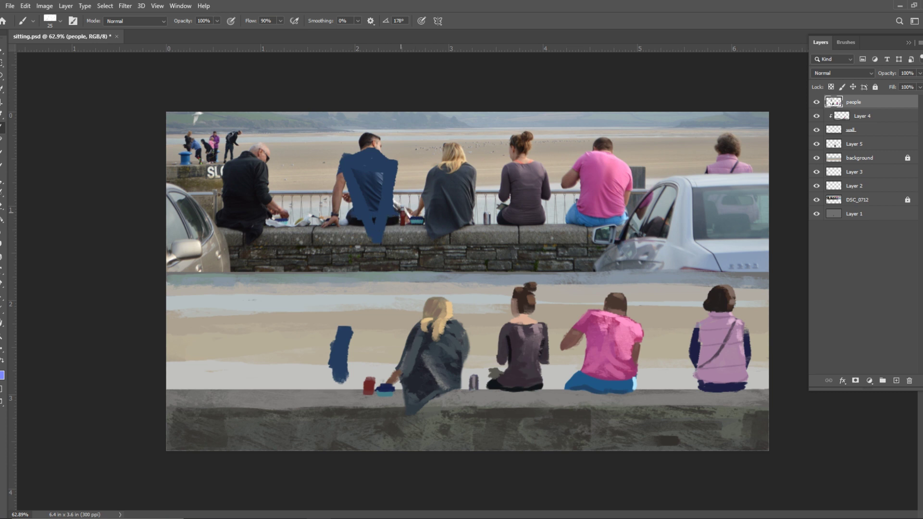
pyautogui.hotkey('ctrl', 'z')
pyautogui.hotkey('ctrl', 'z')
pyautogui.hotkey('ctrl', 'z')
pyautogui.hotkey('ctrl', 'z')
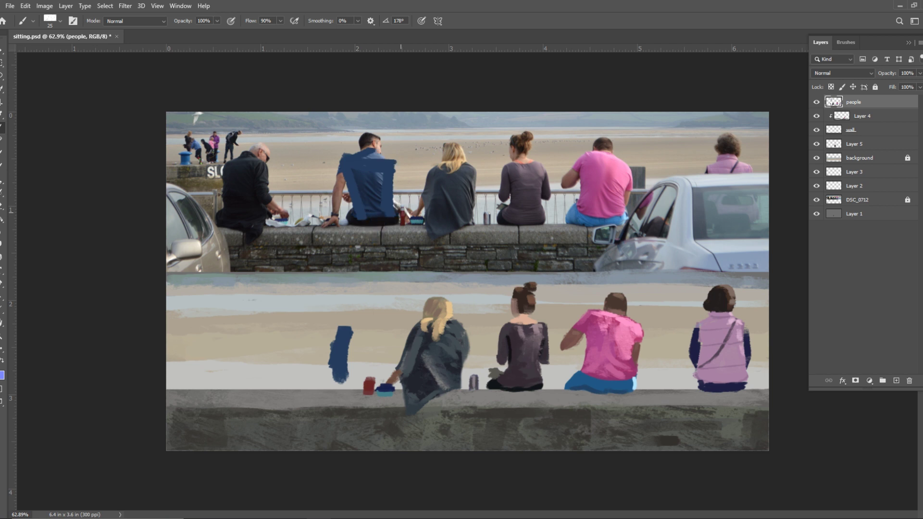
pyautogui.hotkey('ctrl', 'z')
pyautogui.hotkey('ctrl', 'z')
pyautogui.hotkey('ctrl', 'z')
pyautogui.hotkey('ctrl', 'z')
pyautogui.hotkey('ctrl', 'z')
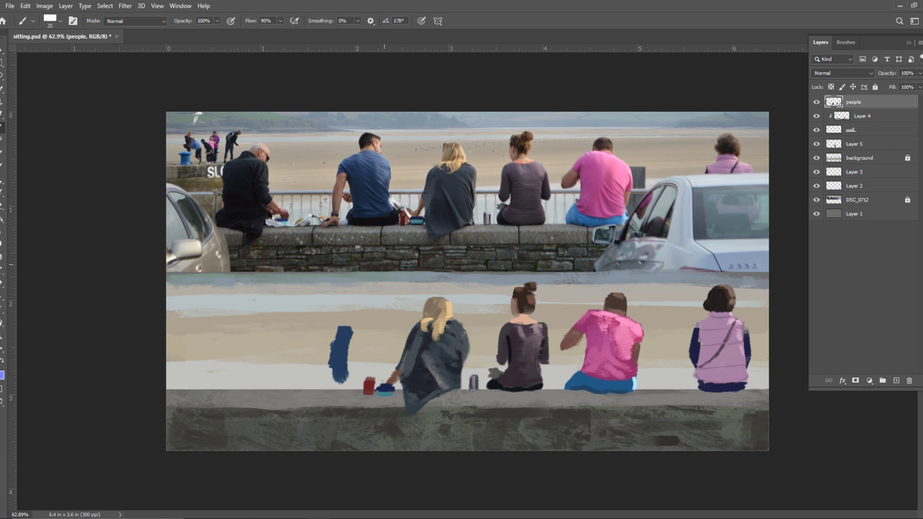
pyautogui.moveTo(346, 333)
pyautogui.mouseDown()
pyautogui.moveTo(322, 316)
pyautogui.moveTo(337, 328)
pyautogui.moveTo(295, 343)
pyautogui.moveTo(324, 324)
pyautogui.moveTo(303, 336)
pyautogui.moveTo(314, 362)
pyautogui.moveTo(322, 326)
pyautogui.moveTo(324, 363)
pyautogui.moveTo(334, 350)
pyautogui.moveTo(331, 338)
pyautogui.moveTo(323, 382)
pyautogui.moveTo(320, 367)
pyautogui.moveTo(311, 390)
pyautogui.moveTo(316, 358)
pyautogui.moveTo(310, 381)
pyautogui.moveTo(318, 373)
pyautogui.moveTo(315, 388)
pyautogui.moveTo(335, 382)
pyautogui.mouseUp()
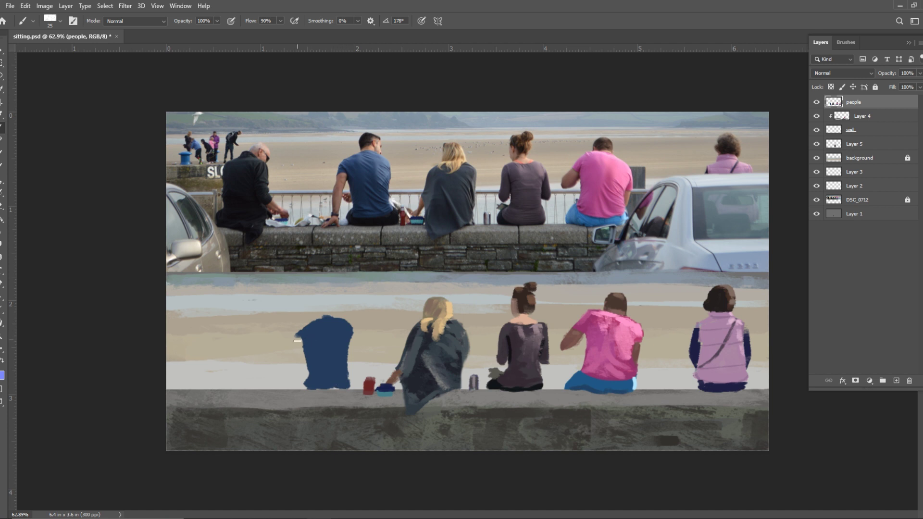
# Widen the left shoulder, paint a skin-toned arm and hand, and darken the torso's lower edge
pyautogui.moveTo(295, 340); pyautogui.dragTo(306, 344)
pyautogui.press('i')
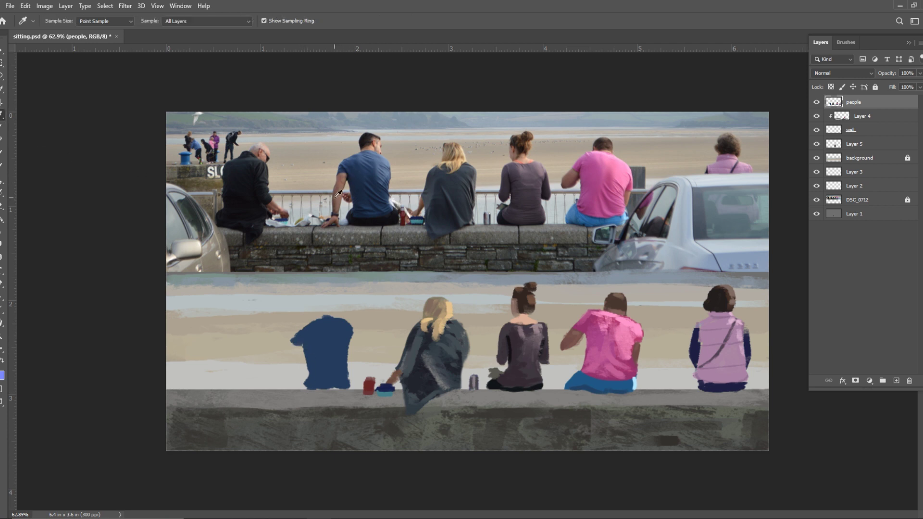
pyautogui.press('b')
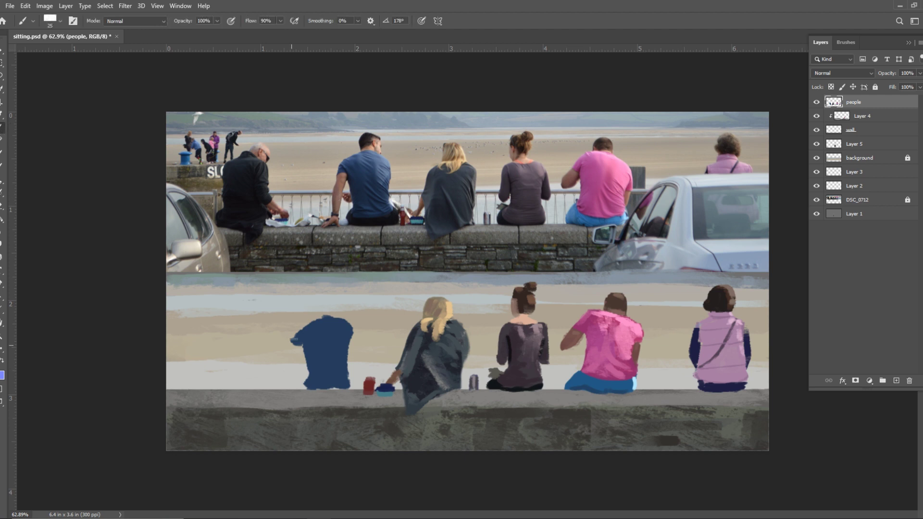
pyautogui.moveTo(295, 347); pyautogui.dragTo(285, 391)
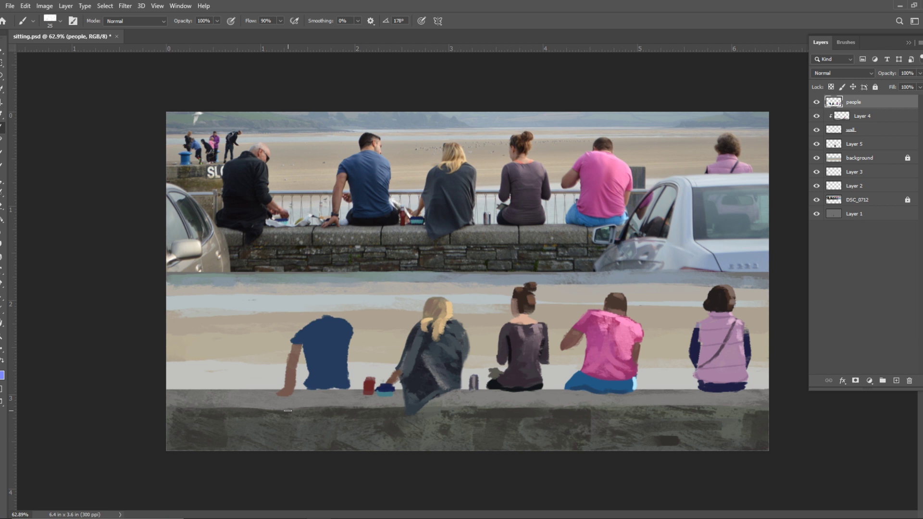
pyautogui.moveTo(308, 366); pyautogui.dragTo(305, 371)
pyautogui.press('i')
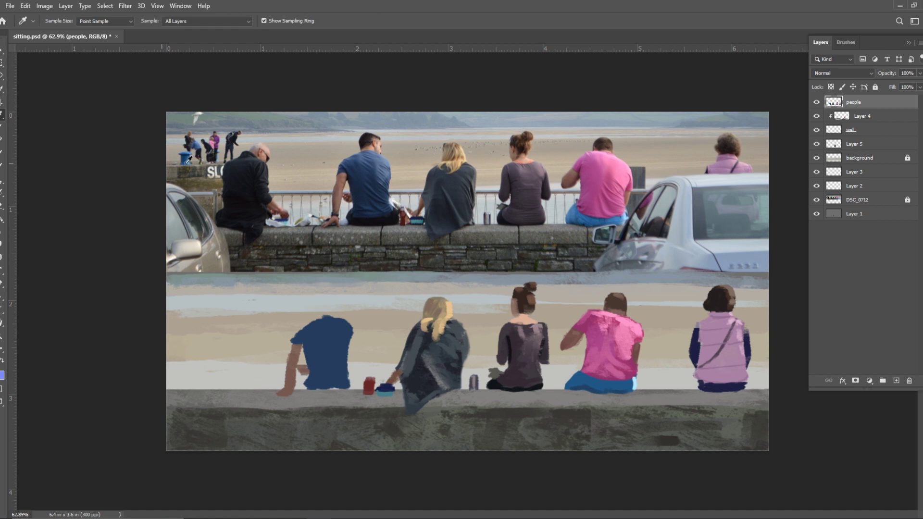
pyautogui.press('b')
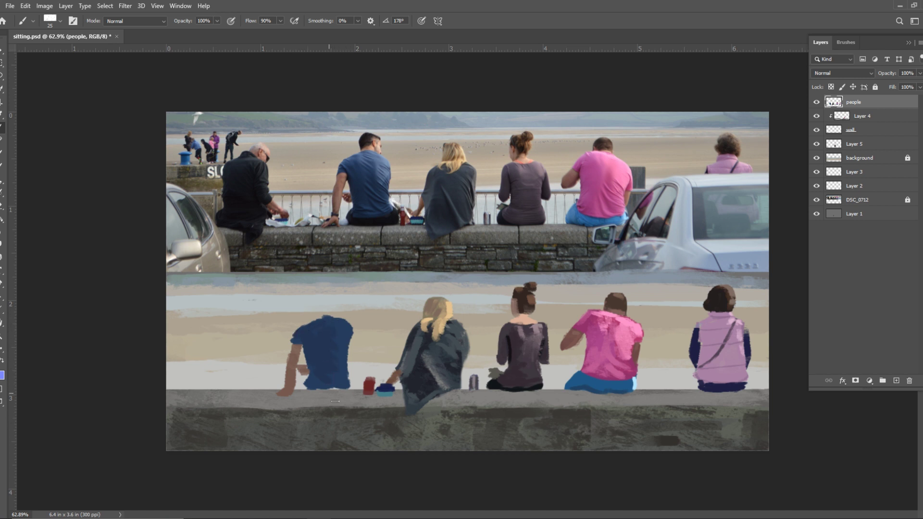
pyautogui.moveTo(321, 382); pyautogui.dragTo(344, 380)
# Sample a lighter shirt blue and add light-blue highlights on the shoulder
pyautogui.press('i')
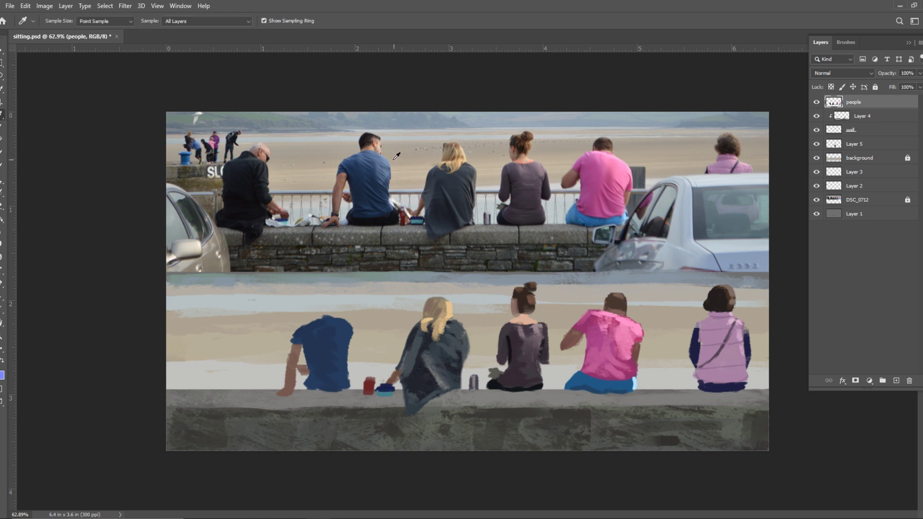
pyautogui.click(375, 173)
pyautogui.press('b')
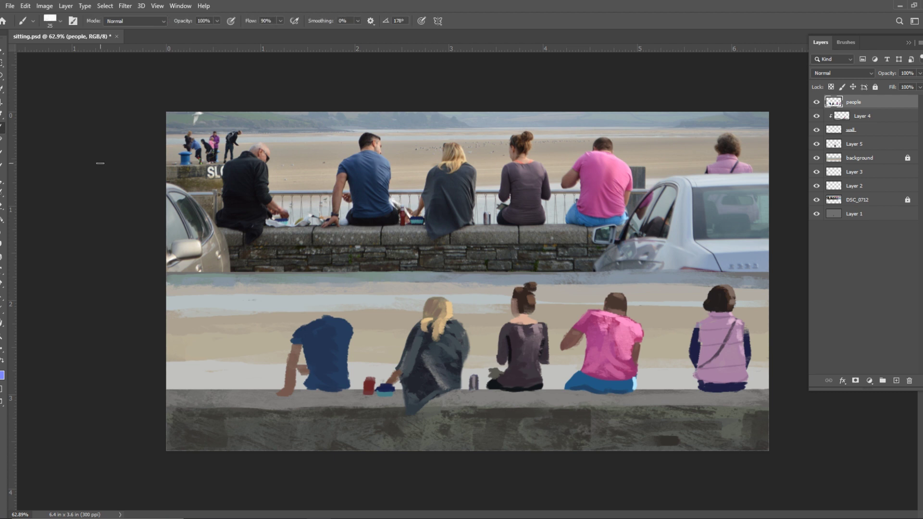
pyautogui.moveTo(337, 325)
pyautogui.mouseDown()
pyautogui.moveTo(355, 340)
pyautogui.moveTo(337, 327)
pyautogui.moveTo(340, 352)
pyautogui.mouseUp()
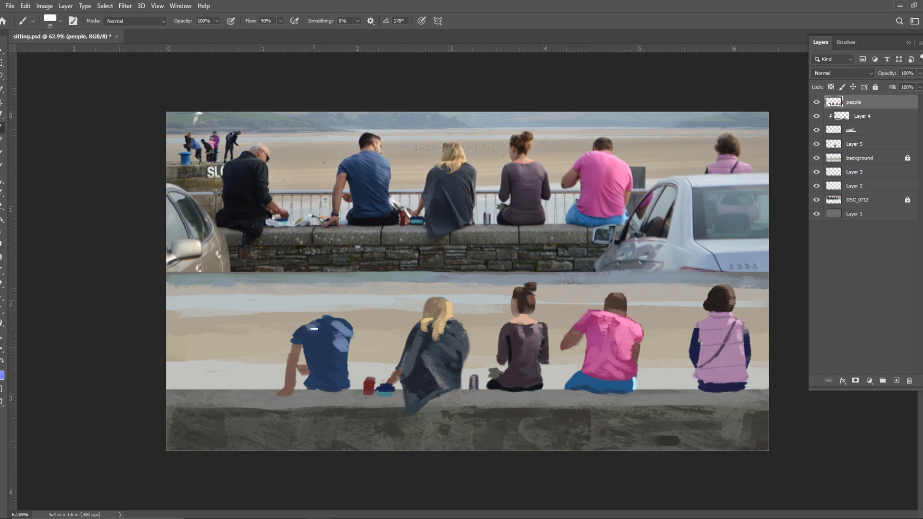
pyautogui.moveTo(316, 322); pyautogui.dragTo(326, 329)
# Delete part of the shirt's shoulder with the Lasso and paint a skin-toned neck
pyautogui.press('l')
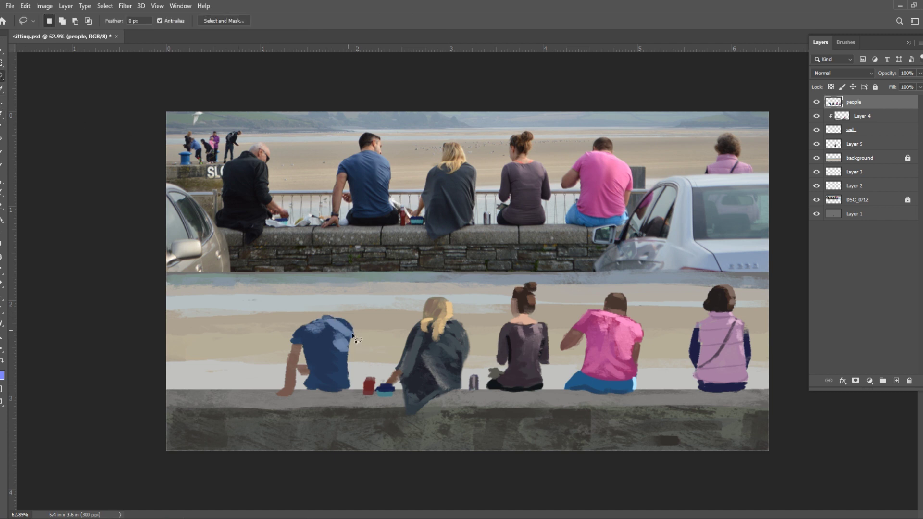
pyautogui.moveTo(365, 339); pyautogui.dragTo(336, 307)
pyautogui.press('Delete')
pyautogui.hotkey('ctrl', 'd')
pyautogui.press('i')
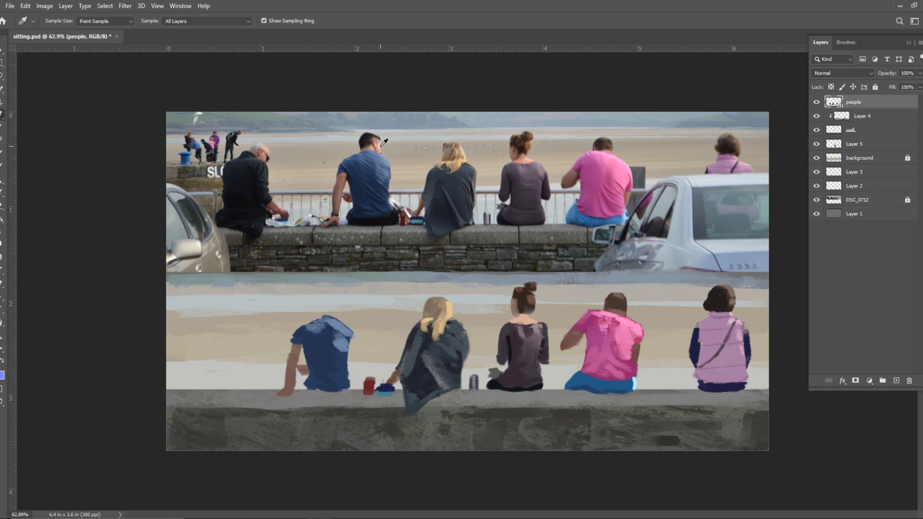
pyautogui.press('b')
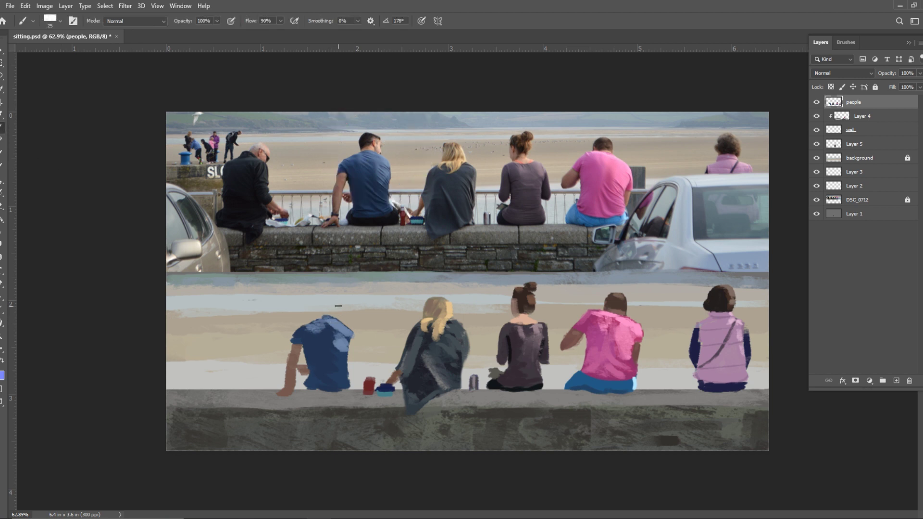
pyautogui.moveTo(338, 307); pyautogui.dragTo(339, 320)
pyautogui.press('i')
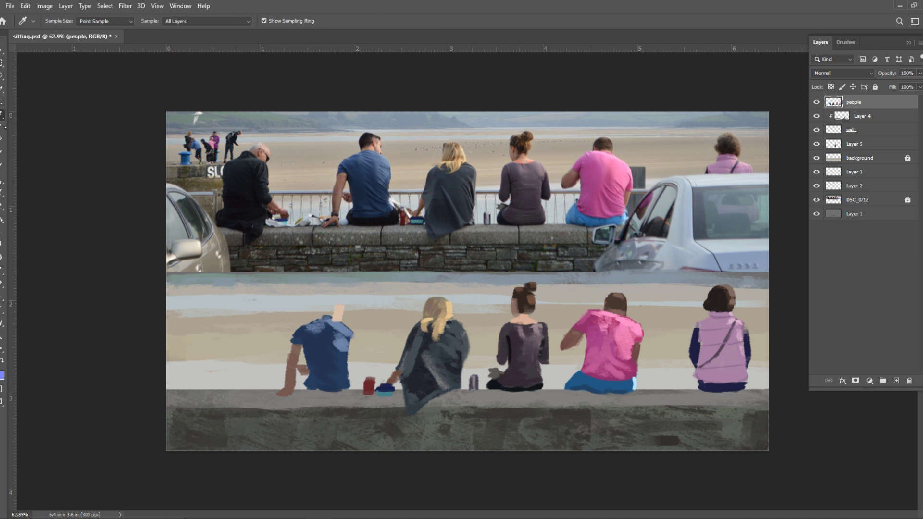
# Paint the back and top of the man's head with short dark brown hair sampled from the photo
pyautogui.press('b')
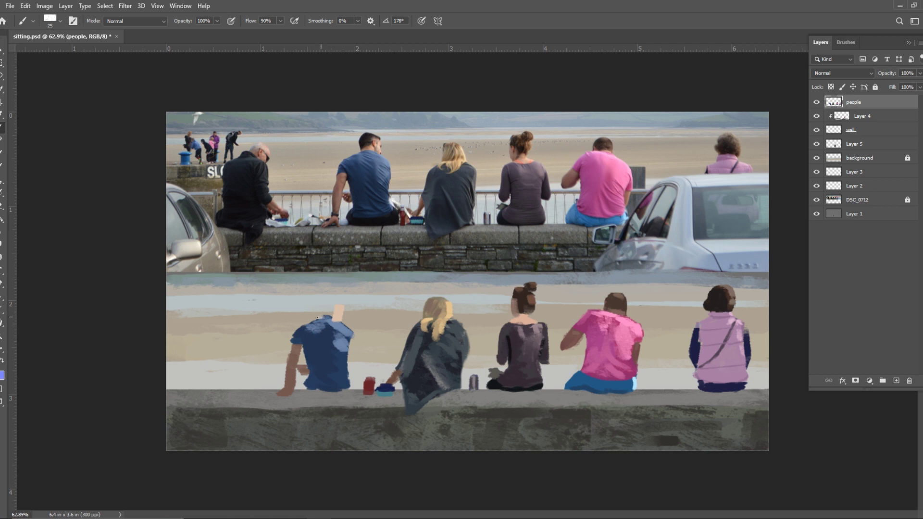
pyautogui.moveTo(316, 315); pyautogui.dragTo(337, 321)
pyautogui.press('i')
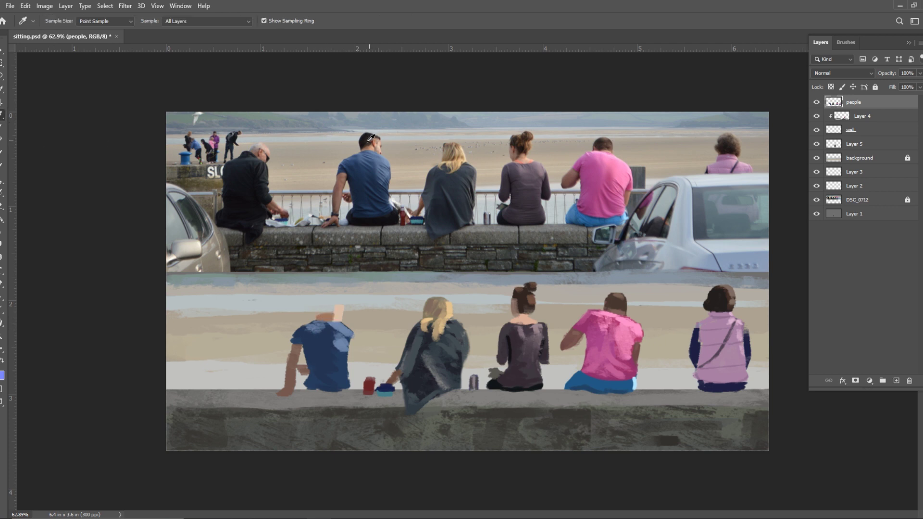
pyautogui.click(325, 145)
pyautogui.press('b')
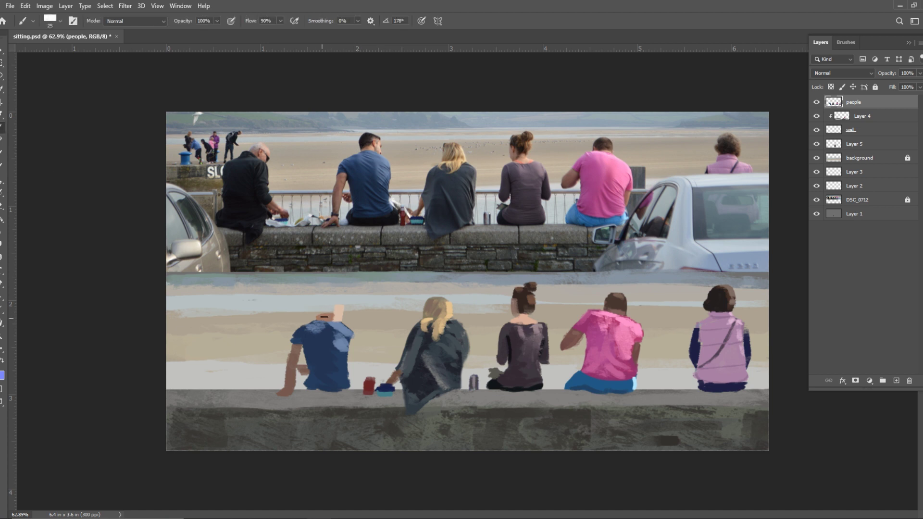
pyautogui.moveTo(328, 315)
pyautogui.mouseDown()
pyautogui.moveTo(328, 304)
pyautogui.moveTo(342, 304)
pyautogui.mouseUp()
pyautogui.moveTo(342, 304)
pyautogui.mouseDown()
pyautogui.moveTo(325, 299)
pyautogui.moveTo(323, 316)
pyautogui.moveTo(339, 299)
pyautogui.mouseUp()
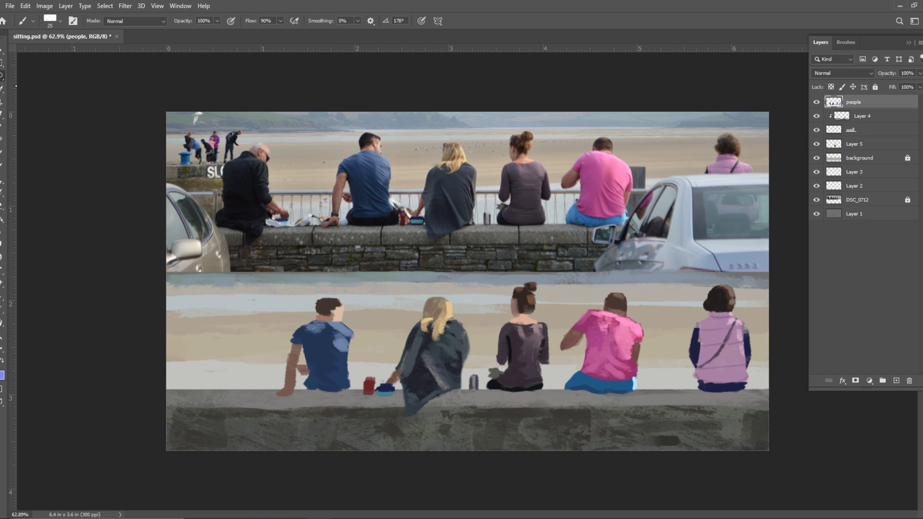
# Try lasso selections at the face edge, head top and back of head, then dismiss the warning
pyautogui.click(2, 75)
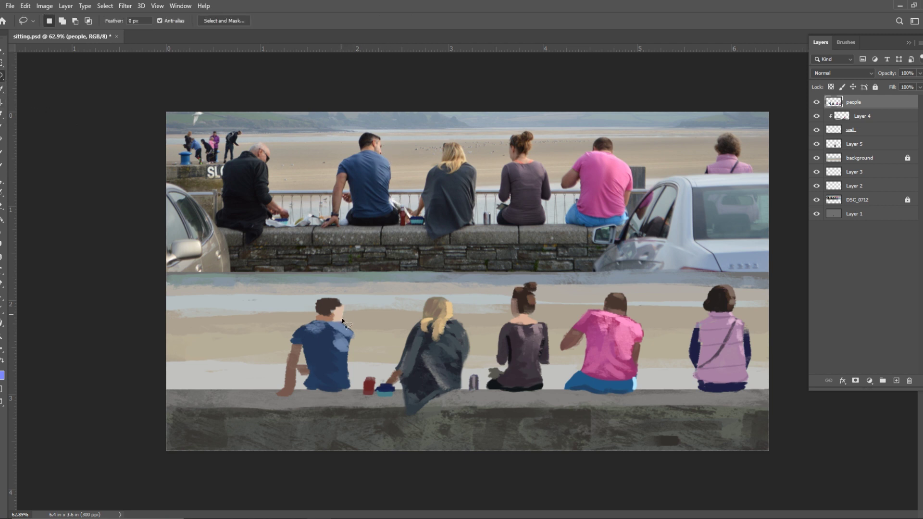
pyautogui.moveTo(342, 325); pyautogui.dragTo(349, 298)
pyautogui.hotkey('ctrl', 'd')
pyautogui.moveTo(338, 302)
pyautogui.mouseDown()
pyautogui.moveTo(325, 298)
pyautogui.moveTo(344, 304)
pyautogui.mouseUp()
pyautogui.hotkey('ctrl', 'd')
pyautogui.moveTo(320, 295)
pyautogui.mouseDown()
pyautogui.moveTo(313, 314)
pyautogui.moveTo(321, 297)
pyautogui.mouseUp()
pyautogui.hotkey('ctrl', 'd')
pyautogui.click(458, 197)
# Darken the hair on the back of the painted man's head
pyautogui.press('i')
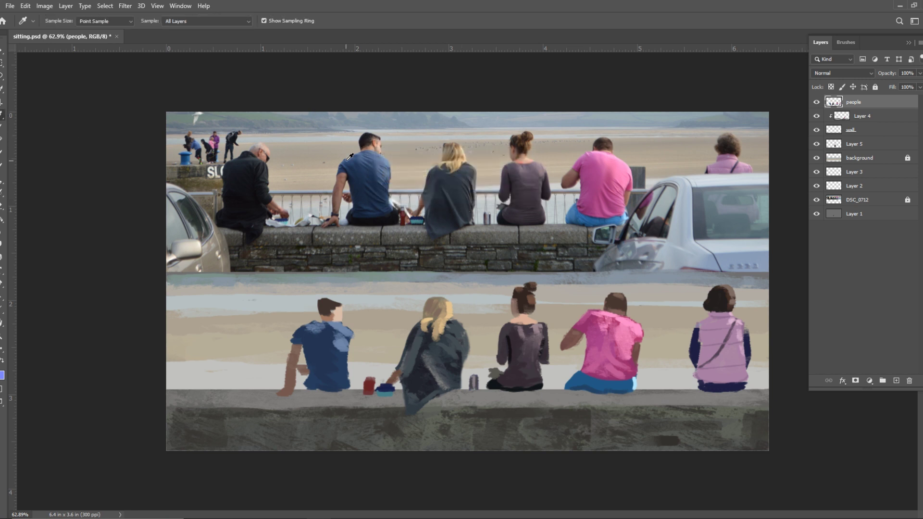
pyautogui.press('b')
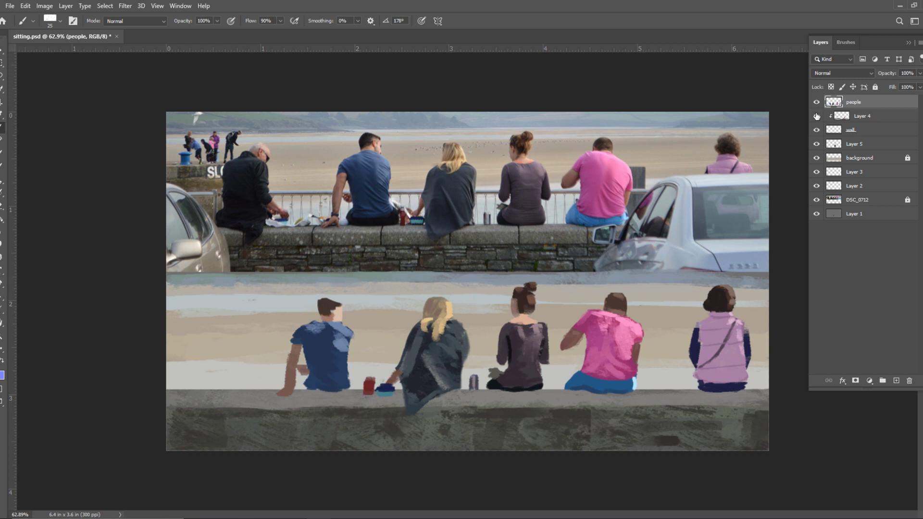
pyautogui.press('l')
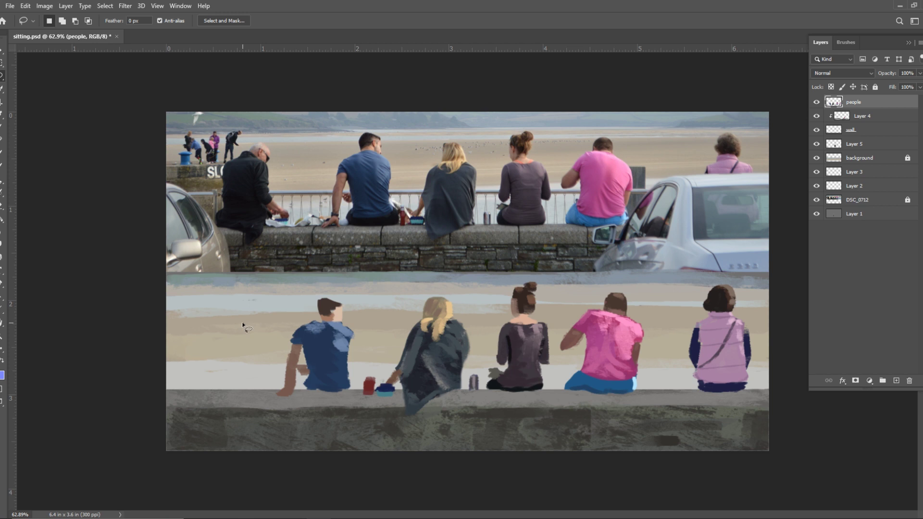
pyautogui.press('b')
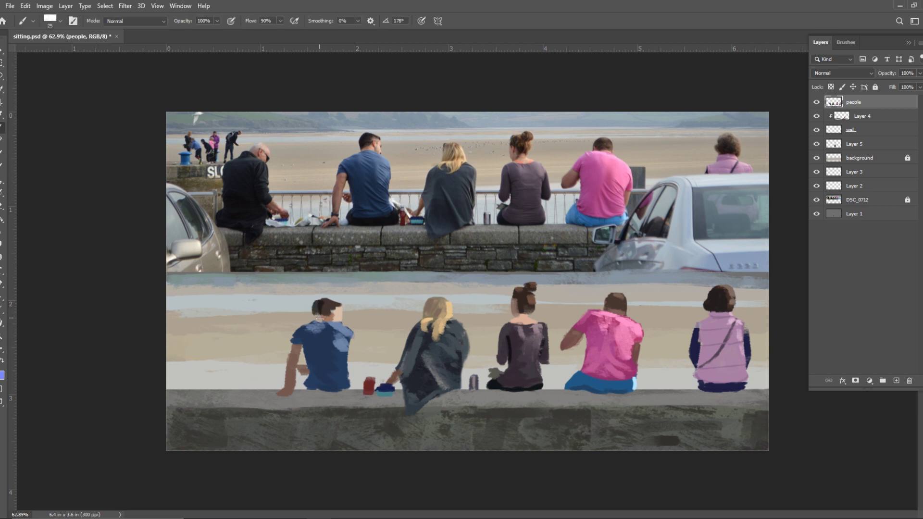
pyautogui.moveTo(322, 302)
pyautogui.mouseDown()
pyautogui.moveTo(322, 321)
pyautogui.moveTo(321, 310)
pyautogui.mouseUp()
# Trial lasso outlines around the back of the head and shoulder, clearing each one
pyautogui.press('l')
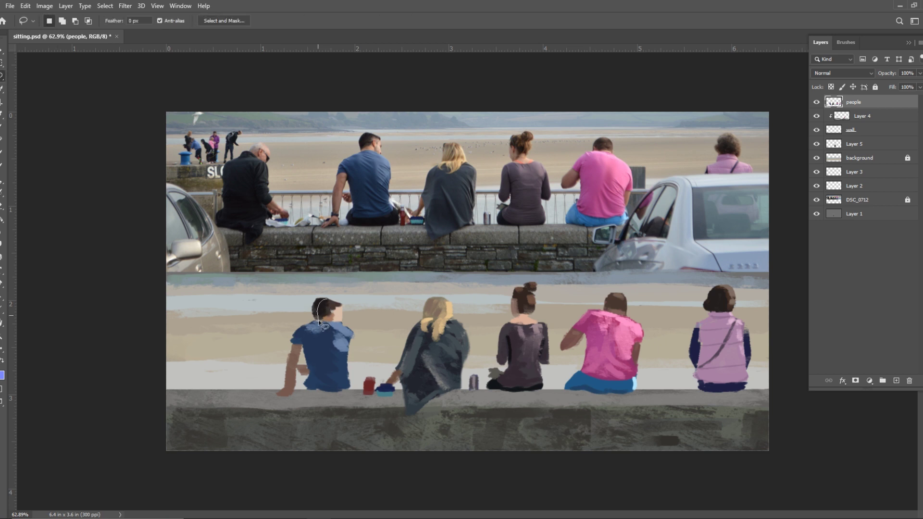
pyautogui.moveTo(323, 297); pyautogui.dragTo(324, 299)
pyautogui.hotkey('ctrl', 'd')
pyautogui.moveTo(318, 320); pyautogui.dragTo(291, 336)
pyautogui.moveTo(319, 318); pyautogui.dragTo(291, 333)
pyautogui.click(340, 306)
# Sample a paler blue from the man's shirt and lighten his right shoulder
pyautogui.press('i')
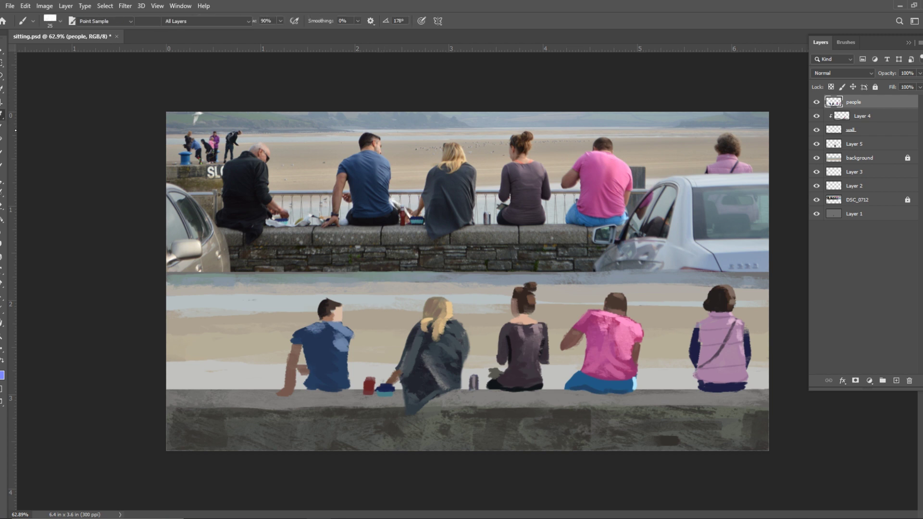
pyautogui.click(387, 171)
pyautogui.press('b')
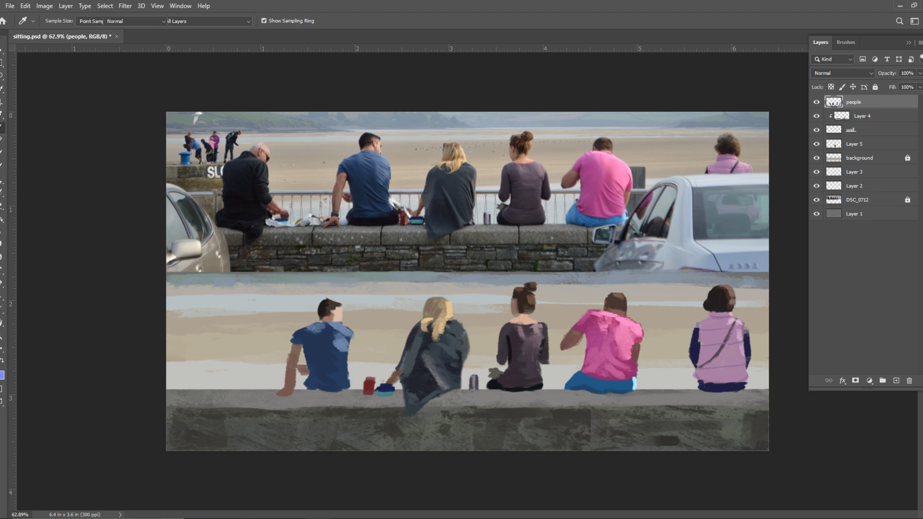
pyautogui.moveTo(346, 338)
pyautogui.mouseDown()
pyautogui.moveTo(354, 348)
pyautogui.moveTo(354, 336)
pyautogui.moveTo(342, 366)
pyautogui.mouseUp()
pyautogui.press('l')
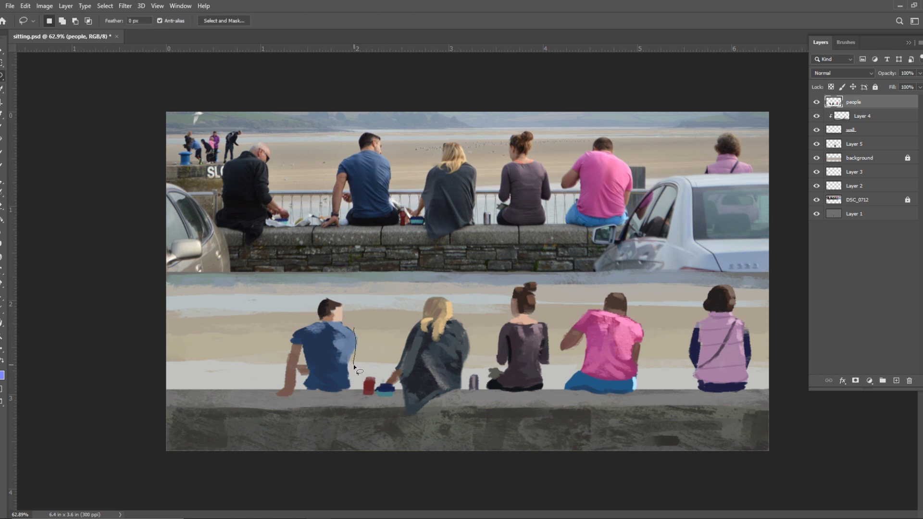
# Test lasso selections beside the shoulder and at the man's hand on the wall, clearing each
pyautogui.moveTo(353, 364)
pyautogui.mouseDown()
pyautogui.moveTo(365, 354)
pyautogui.moveTo(356, 323)
pyautogui.mouseUp()
pyautogui.click(368, 441)
pyautogui.rightClick(279, 399)
pyautogui.click(294, 400)
pyautogui.click(294, 402)
pyautogui.moveTo(290, 390)
pyautogui.mouseDown()
pyautogui.moveTo(281, 398)
pyautogui.moveTo(302, 404)
pyautogui.moveTo(288, 392)
pyautogui.mouseUp()
pyautogui.hotkey('ctrl', 'd')
# Sample the man's head colour from the reference photo and make the brush slightly smaller
pyautogui.press('i')
pyautogui.click(373, 141)
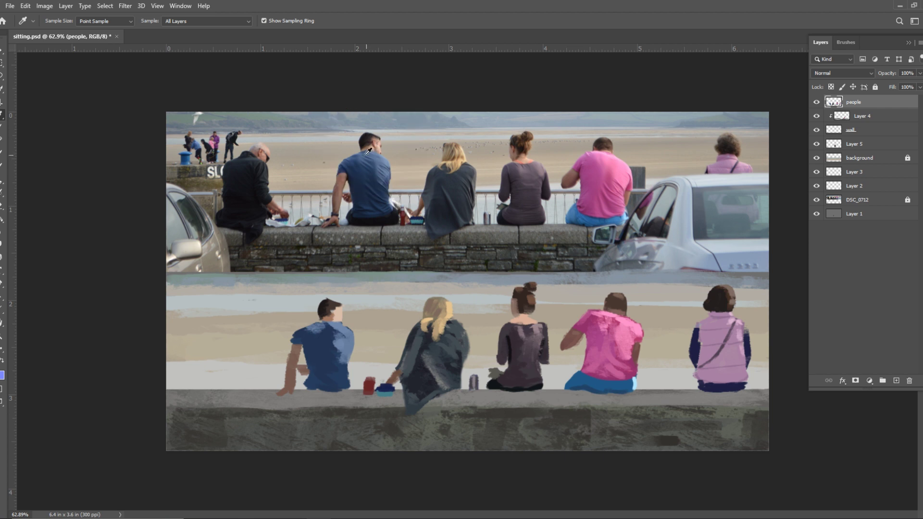
pyautogui.press('b')
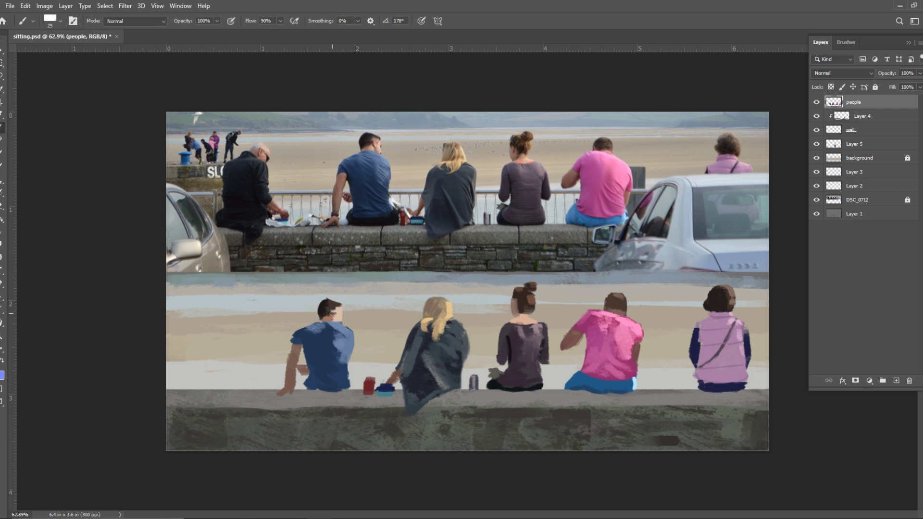
pyautogui.press('[')
pyautogui.press('[')
pyautogui.press('[')
pyautogui.press('i')
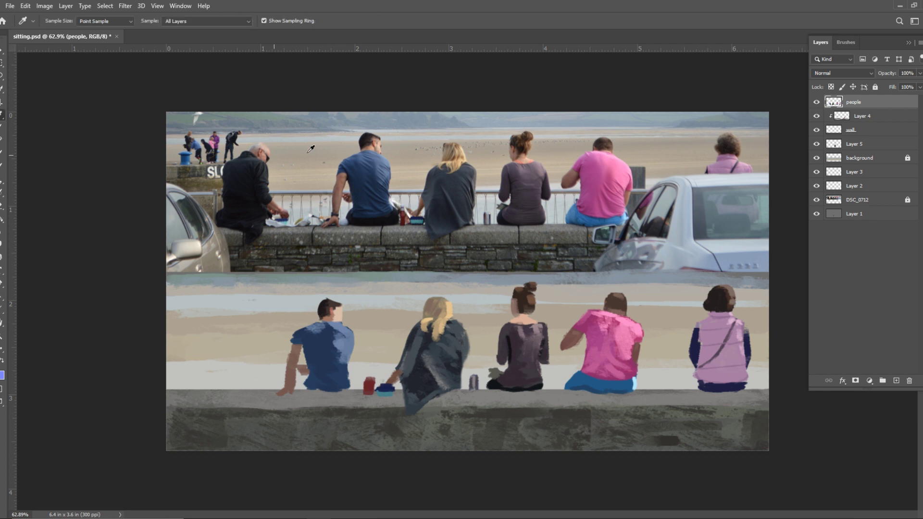
pyautogui.click(380, 145)
pyautogui.press('b')
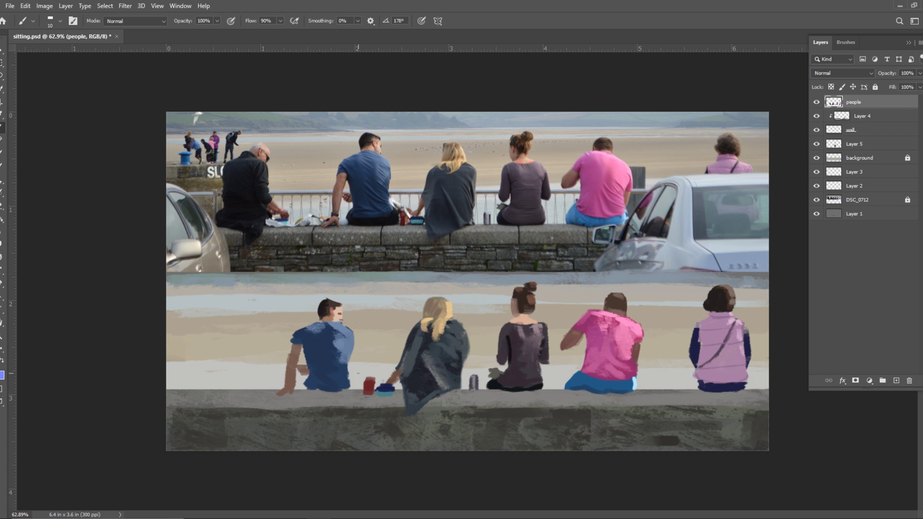
# Lasso the edge of the painted face and delete the paint inside it
pyautogui.click(2, 76)
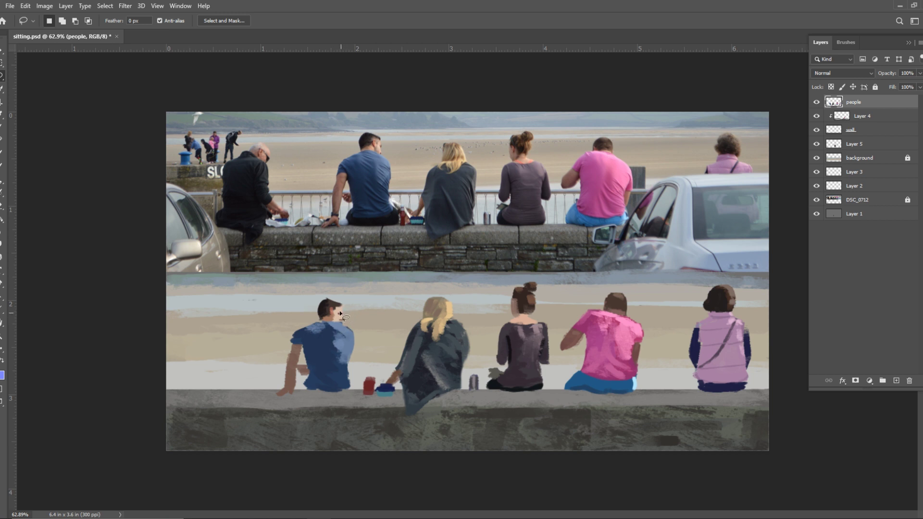
pyautogui.moveTo(340, 313)
pyautogui.mouseDown()
pyautogui.moveTo(347, 332)
pyautogui.moveTo(341, 305)
pyautogui.mouseUp()
pyautogui.press('Delete')
pyautogui.hotkey('ctrl', 'd')
# Paint dark shorts along the top of the wall under the man
pyautogui.press('b')
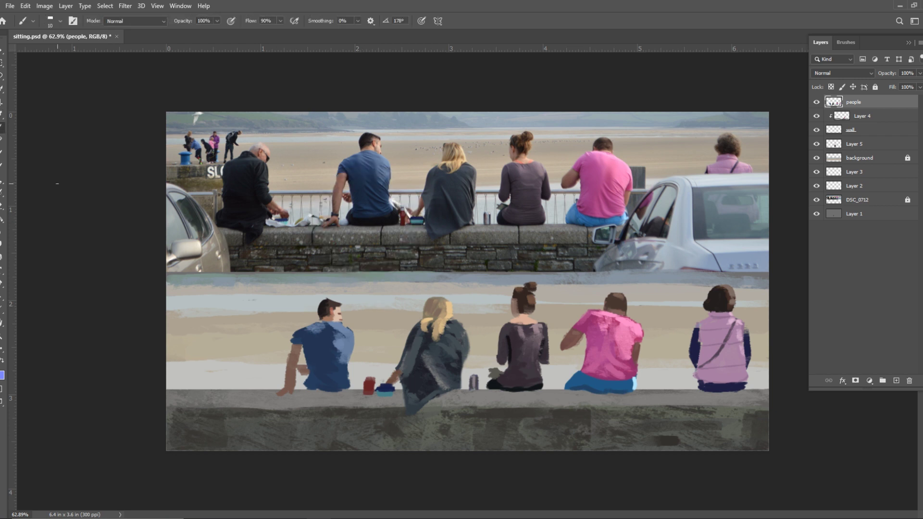
pyautogui.moveTo(305, 385); pyautogui.dragTo(306, 394)
pyautogui.moveTo(308, 391)
pyautogui.mouseDown()
pyautogui.moveTo(353, 387)
pyautogui.moveTo(314, 393)
pyautogui.moveTo(333, 395)
pyautogui.moveTo(313, 394)
pyautogui.mouseUp()
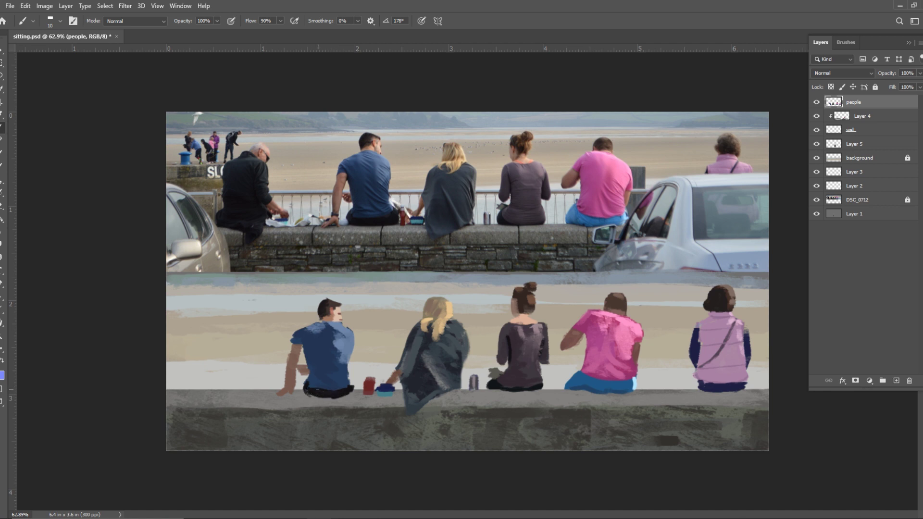
# Lasso the area under the man and beside his hand, dismissing the no-pixels warning
pyautogui.click(2, 76)
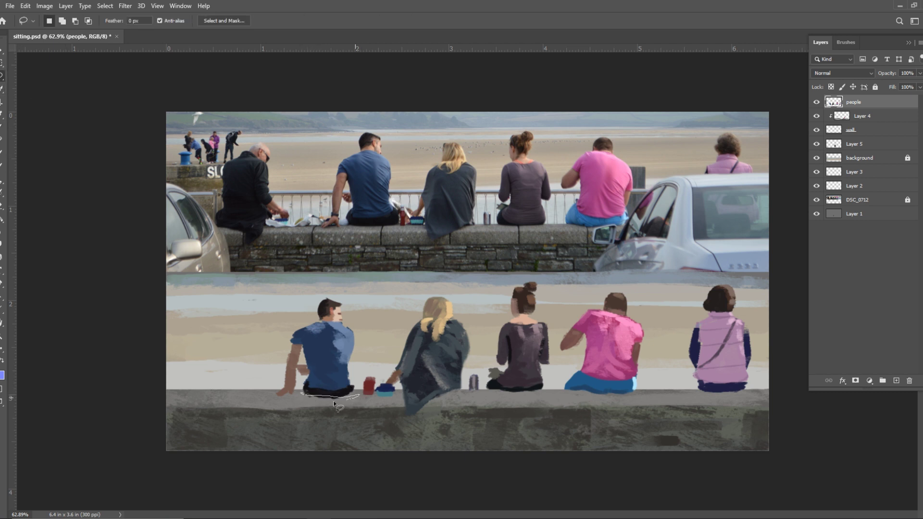
pyautogui.moveTo(333, 401); pyautogui.dragTo(301, 398)
pyautogui.moveTo(412, 464); pyautogui.dragTo(411, 454)
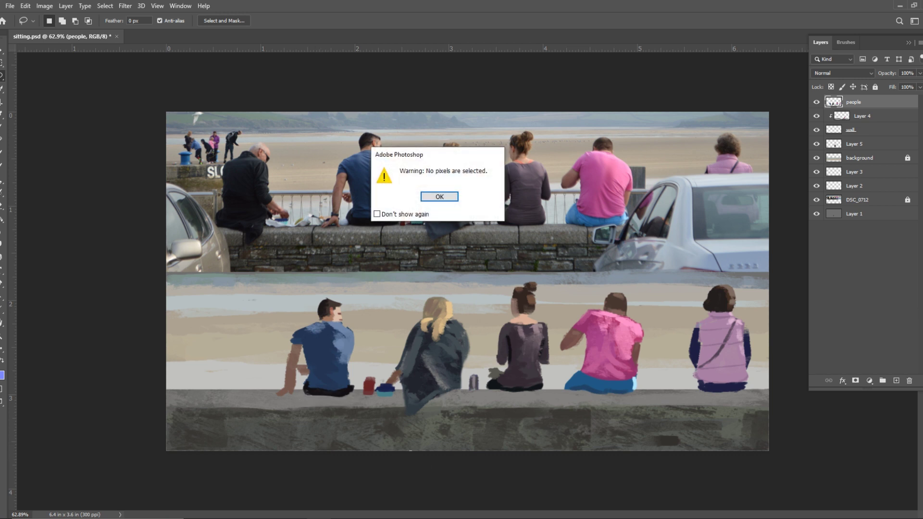
pyautogui.click(439, 197)
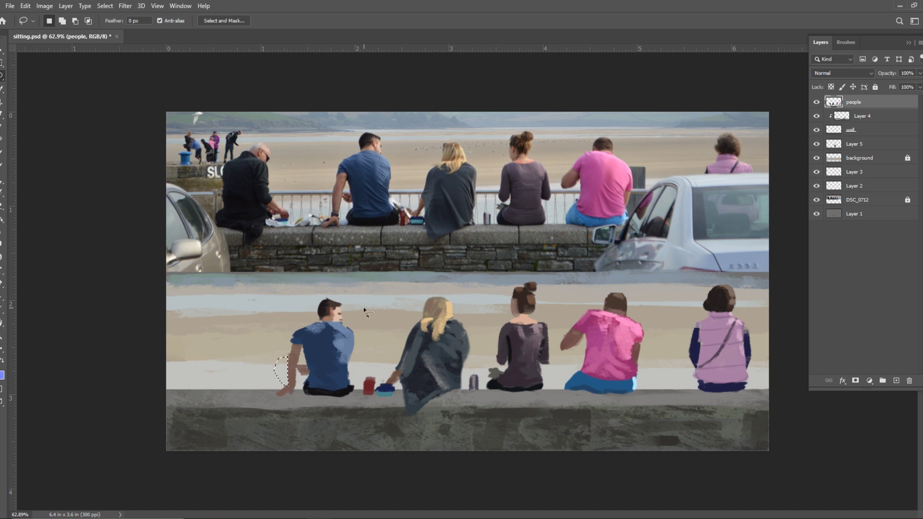
# Outline and paint the man's left arm reaching down to the wall, trimming a sliver with the lasso
pyautogui.hotkey('ctrl', 'd')
pyautogui.moveTo(285, 388)
pyautogui.mouseDown()
pyautogui.moveTo(266, 395)
pyautogui.moveTo(277, 377)
pyautogui.mouseUp()
pyautogui.press('i')
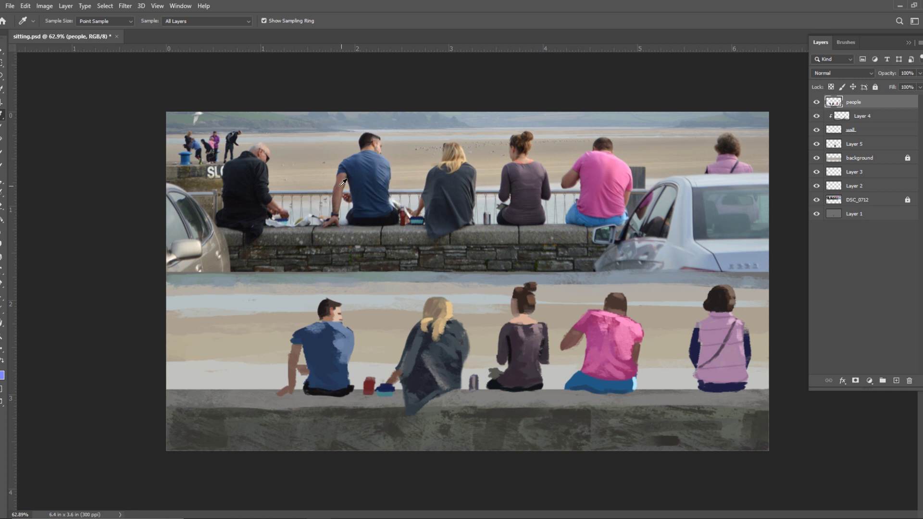
pyautogui.press('b')
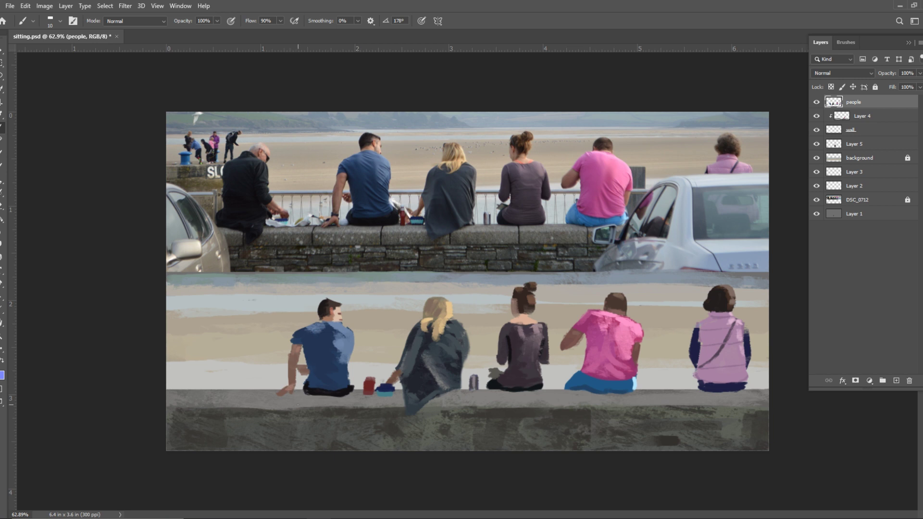
pyautogui.moveTo(294, 367)
pyautogui.mouseDown()
pyautogui.moveTo(294, 385)
pyautogui.moveTo(296, 366)
pyautogui.mouseUp()
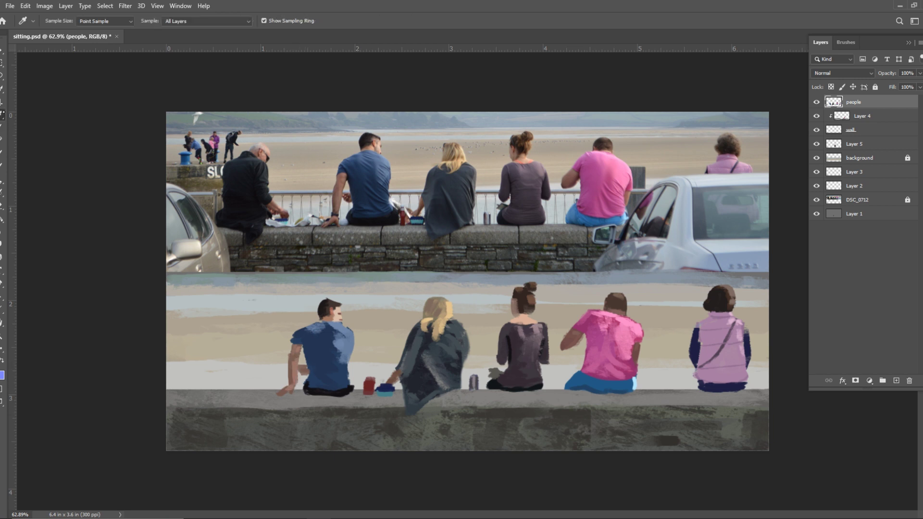
pyautogui.press('l')
pyautogui.moveTo(294, 384)
pyautogui.mouseDown()
pyautogui.moveTo(299, 367)
pyautogui.moveTo(292, 391)
pyautogui.mouseUp()
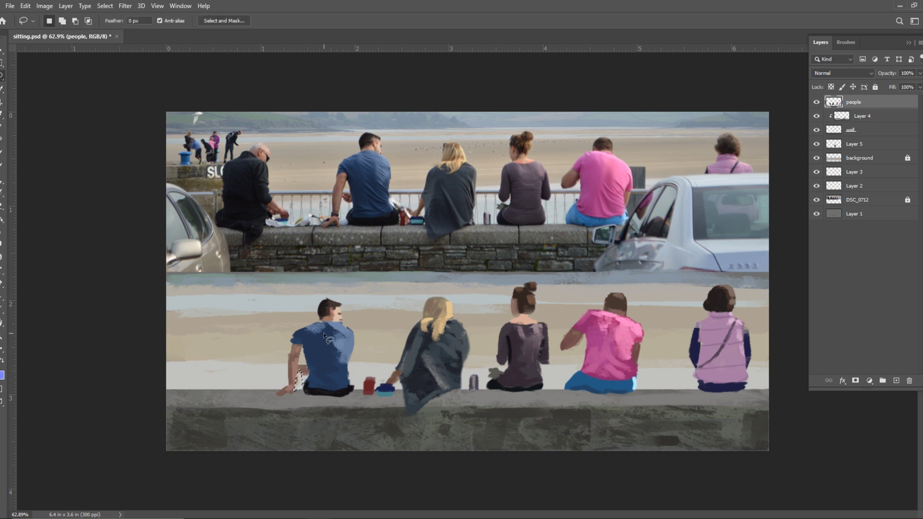
pyautogui.hotkey('ctrl', 'd')
pyautogui.press('i')
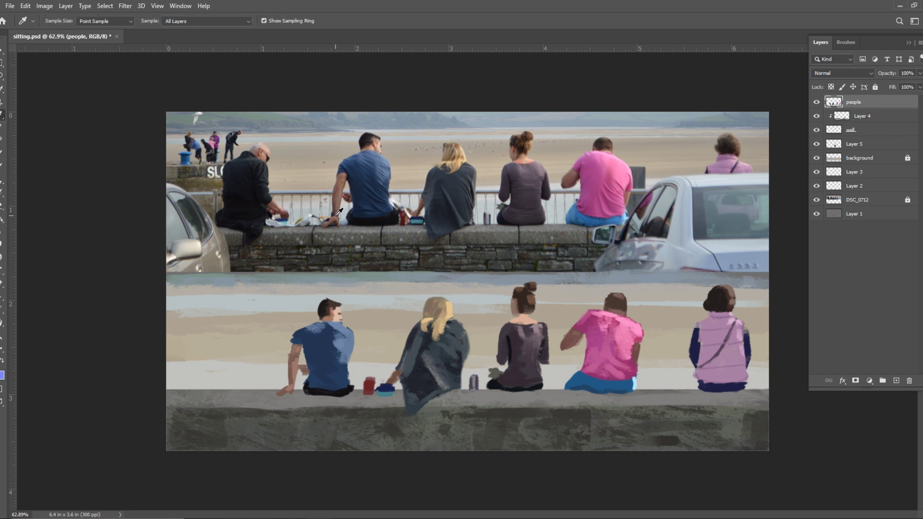
pyautogui.press('b')
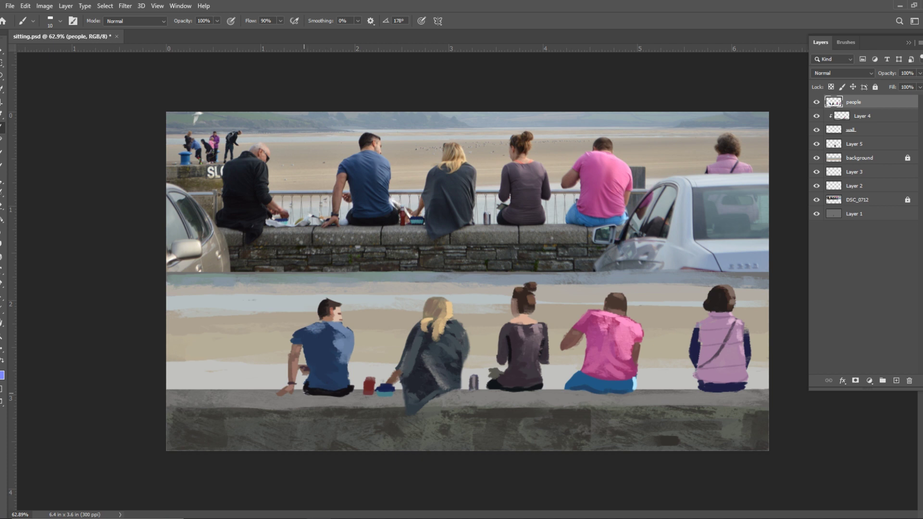
# Darken both hips, then shade the man's back and right shoulder with a darker blue
pyautogui.moveTo(306, 383); pyautogui.dragTo(304, 386)
pyautogui.moveTo(352, 385); pyautogui.dragTo(346, 394)
pyautogui.press('alt')
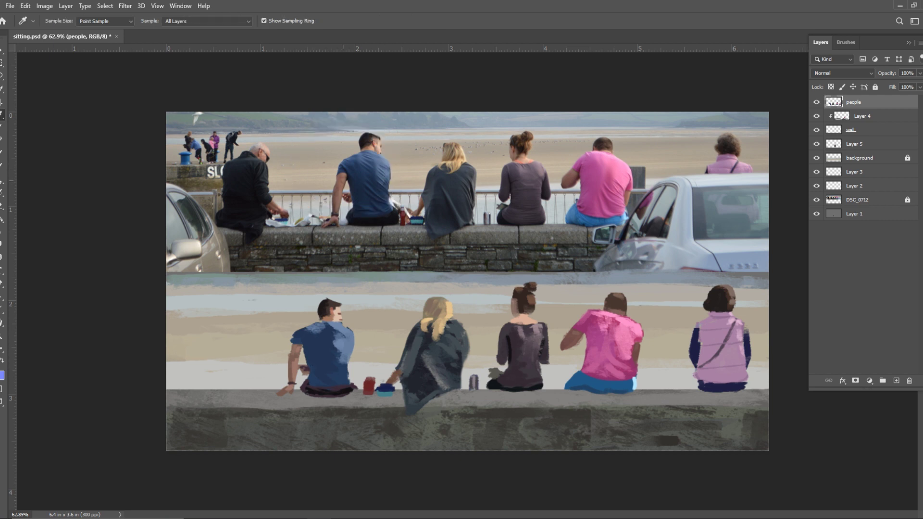
pyautogui.press('b')
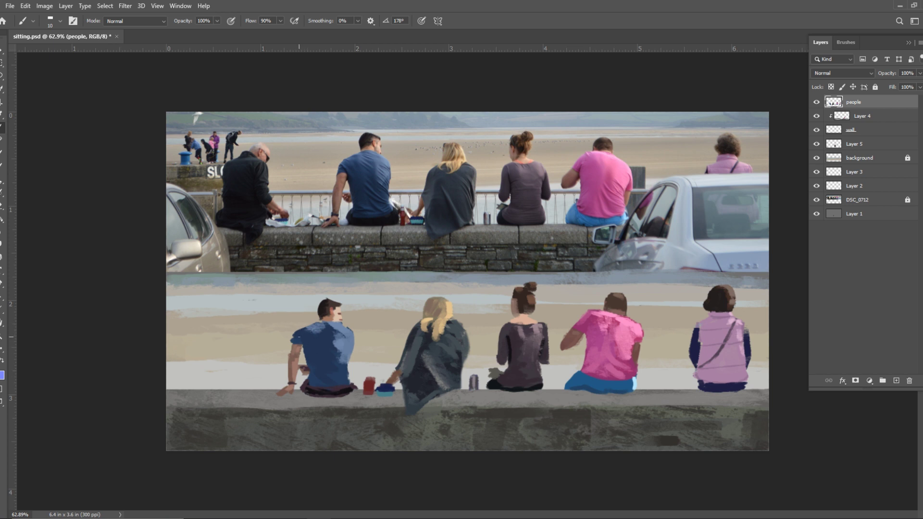
pyautogui.moveTo(332, 369); pyautogui.dragTo(321, 356)
pyautogui.moveTo(349, 339); pyautogui.dragTo(356, 343)
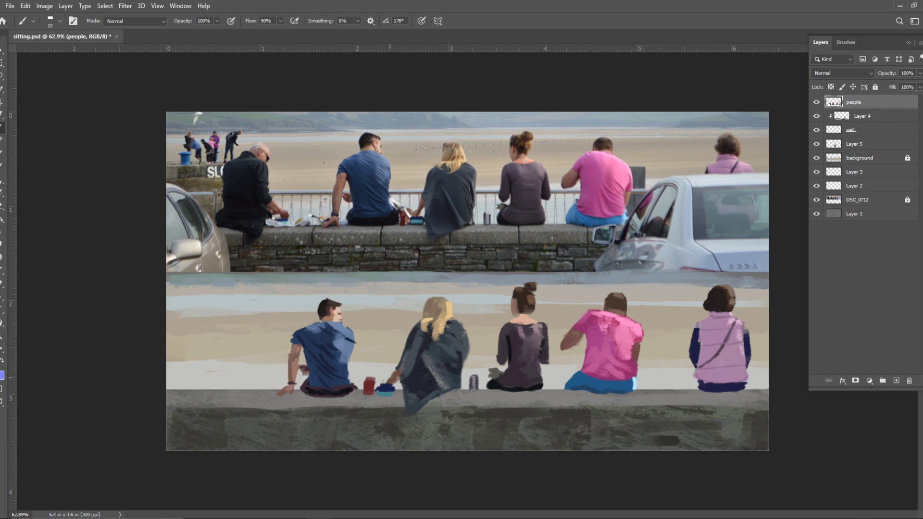
pyautogui.moveTo(339, 355); pyautogui.dragTo(350, 363)
pyautogui.press('e')
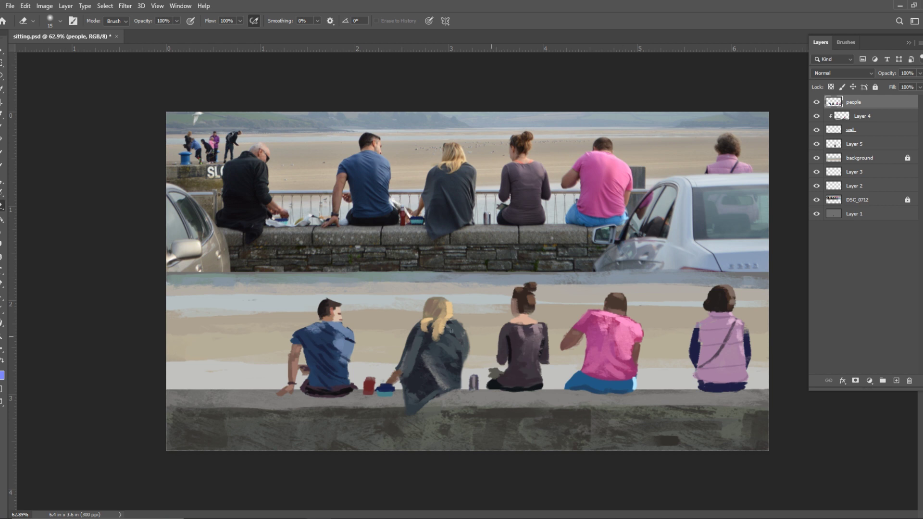
# Sample a grey from the photo's wall, leaving the foreground colour unchanged in the Color Picker
pyautogui.click(2, 115)
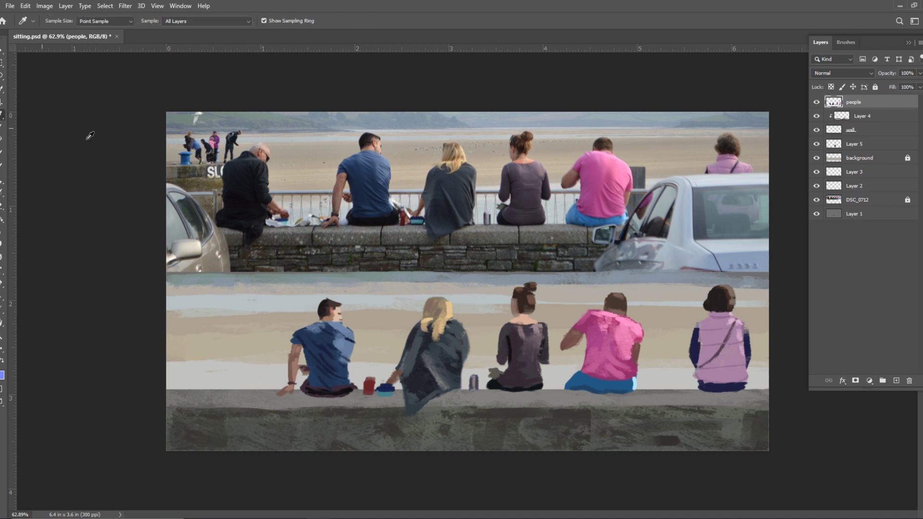
pyautogui.click(389, 233)
pyautogui.click(2, 375)
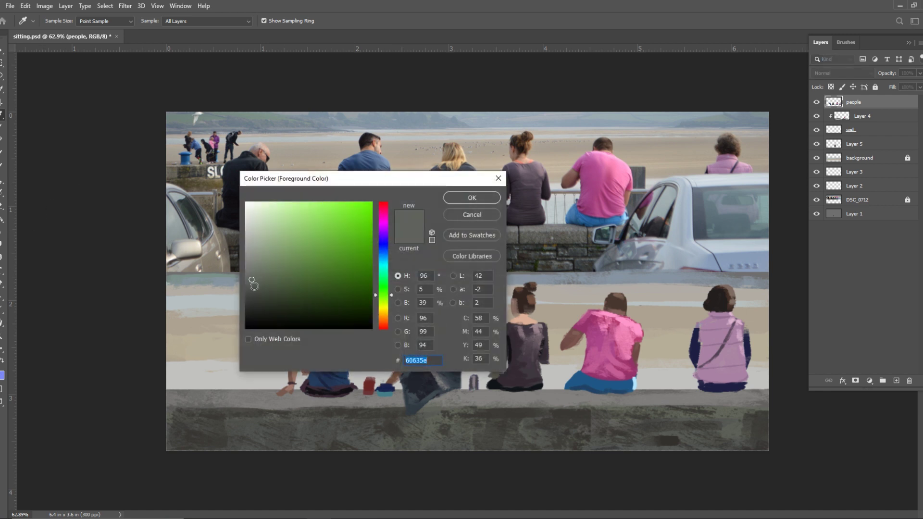
pyautogui.click(456, 199)
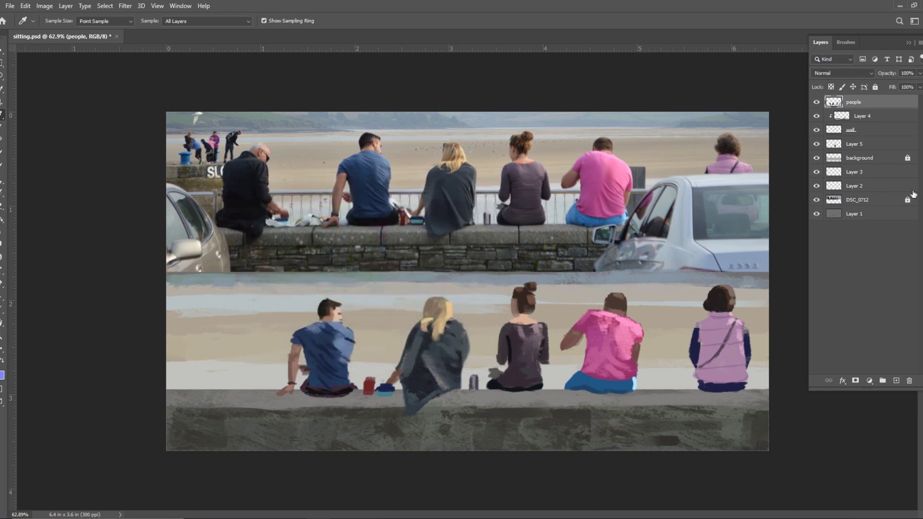
# Add a new Layer 6 above Layer 4 and clip it to Layer 4
pyautogui.click(864, 118)
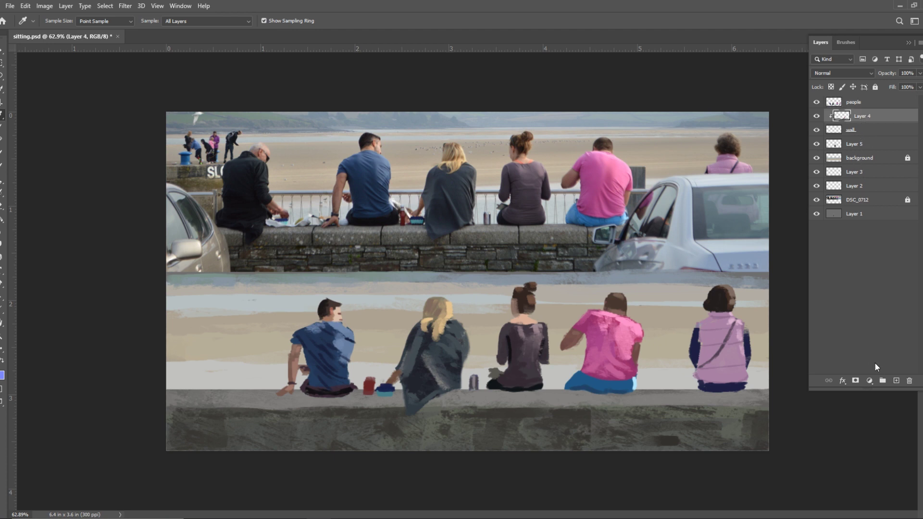
pyautogui.click(895, 379)
pyautogui.moveTo(865, 118)
pyautogui.mouseDown()
pyautogui.moveTo(874, 139)
pyautogui.moveTo(868, 111)
pyautogui.mouseUp()
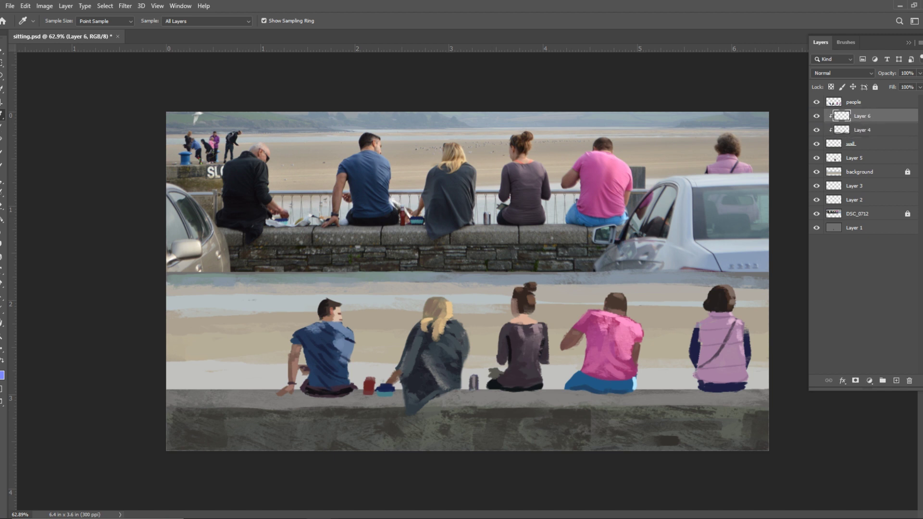
# With a 40 px brush, paint a lighter grey band and a darker grey stroke along the wall top
pyautogui.press('b')
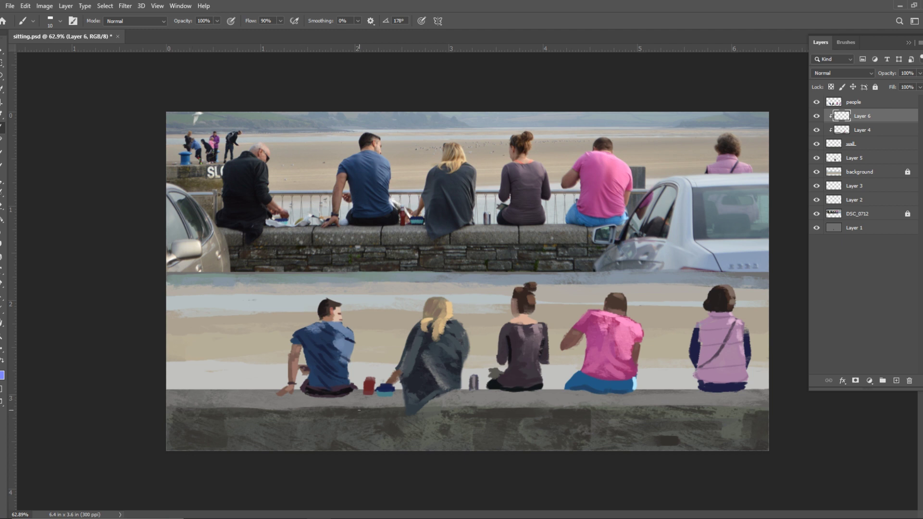
pyautogui.press(']')
pyautogui.press(']')
pyautogui.press(']')
pyautogui.moveTo(456, 399); pyautogui.dragTo(609, 403)
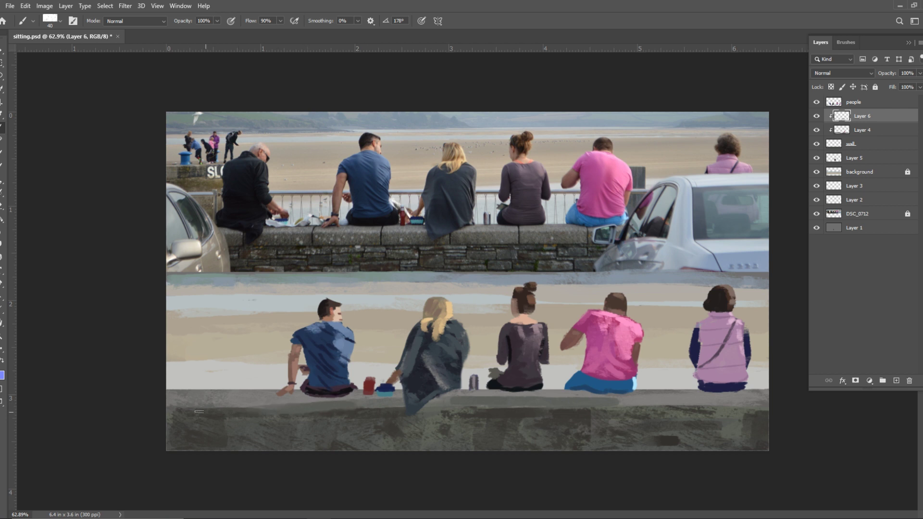
pyautogui.moveTo(197, 401)
pyautogui.mouseDown()
pyautogui.moveTo(469, 393)
pyautogui.moveTo(421, 404)
pyautogui.mouseUp()
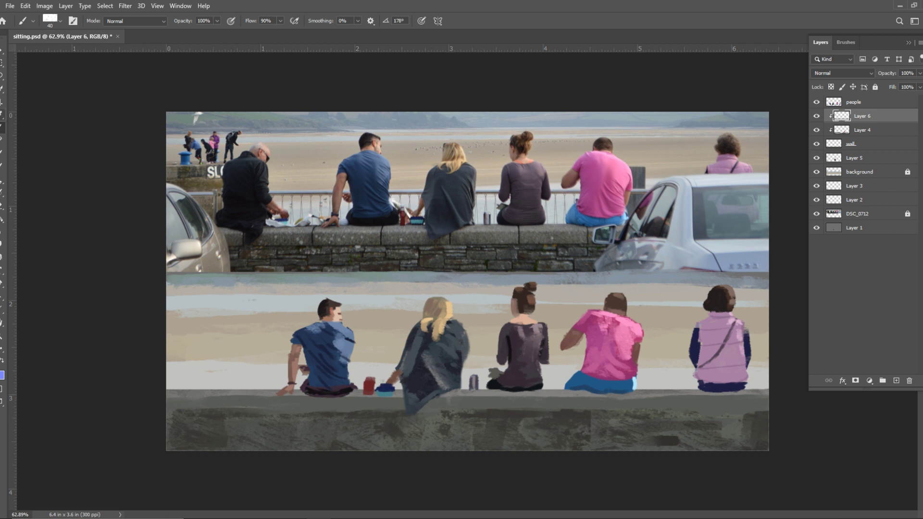
pyautogui.press('i')
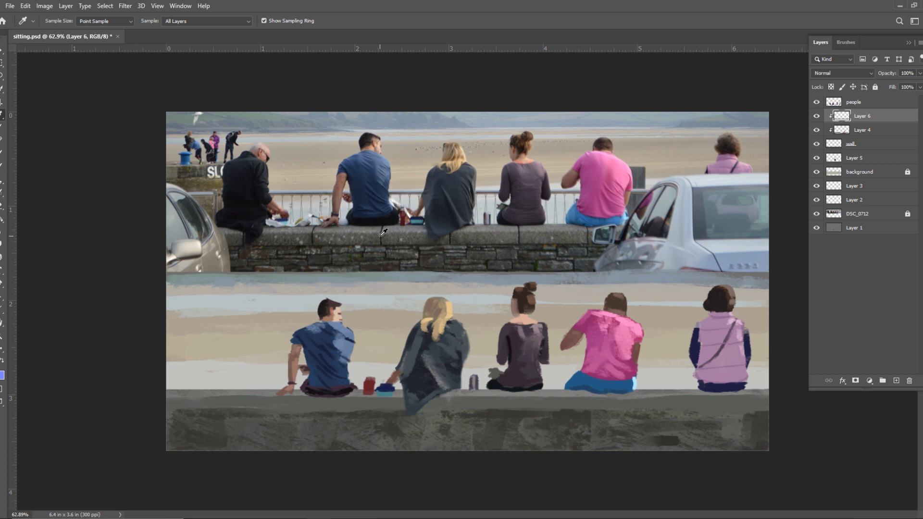
# With a 9 px brush, paint seven dark vertical stone joints across the wall top
pyautogui.press('b')
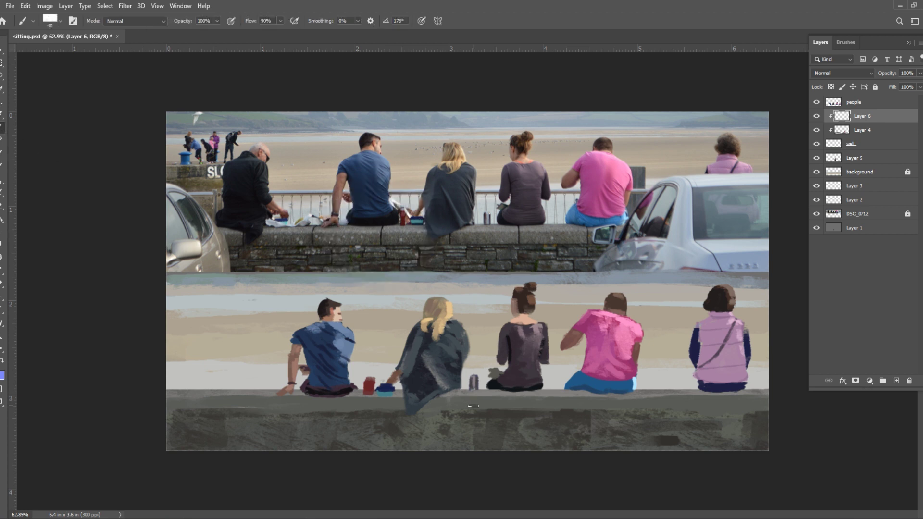
pyautogui.press('[')
pyautogui.press('[')
pyautogui.press('[')
pyautogui.press('[')
pyautogui.press('[')
pyautogui.press('[')
pyautogui.moveTo(436, 397); pyautogui.dragTo(436, 409)
pyautogui.moveTo(508, 392); pyautogui.dragTo(508, 411)
pyautogui.moveTo(343, 396); pyautogui.dragTo(342, 413)
pyautogui.moveTo(262, 406); pyautogui.dragTo(269, 392)
pyautogui.moveTo(584, 390); pyautogui.dragTo(585, 408)
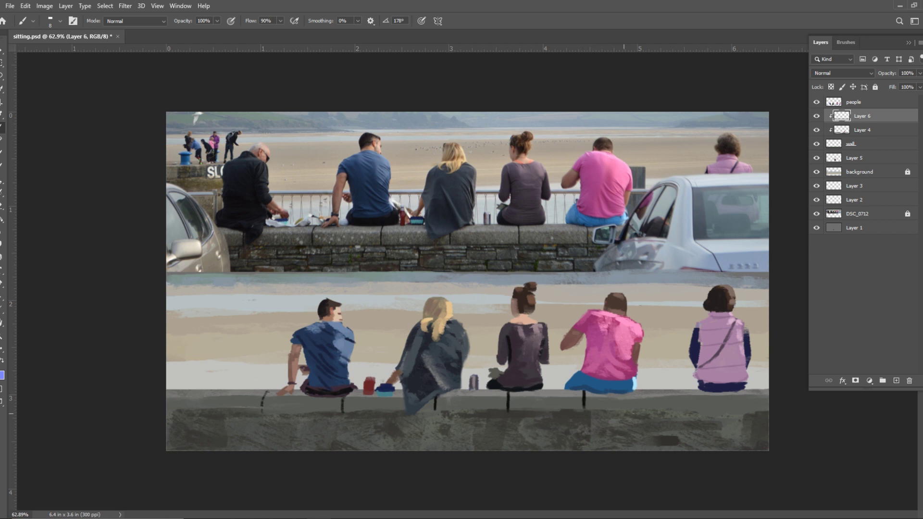
pyautogui.moveTo(659, 390); pyautogui.dragTo(658, 409)
pyautogui.moveTo(732, 390); pyautogui.dragTo(737, 408)
# Draw a thin dark line along the wall's top edge, extending it to the left end
pyautogui.moveTo(349, 409); pyautogui.dragTo(702, 409)
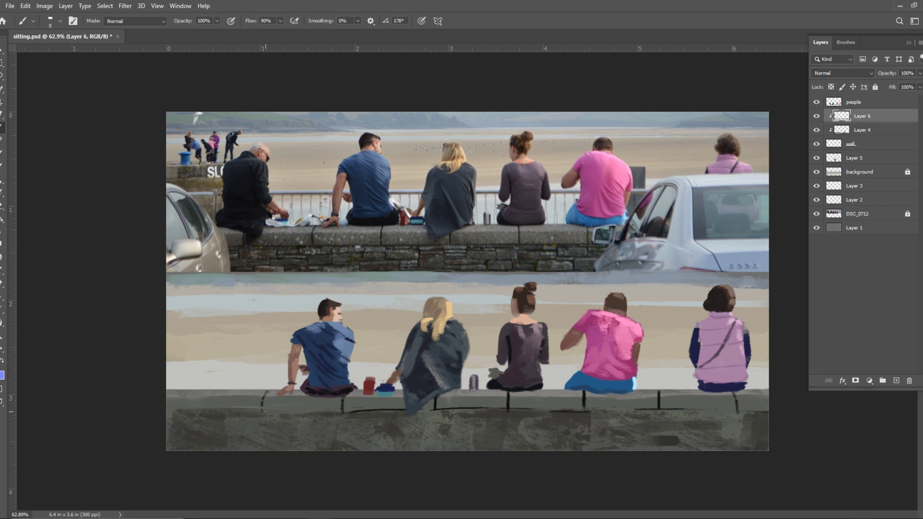
pyautogui.moveTo(265, 412); pyautogui.dragTo(355, 412)
pyautogui.moveTo(228, 413); pyautogui.dragTo(251, 412)
pyautogui.moveTo(470, 409)
pyautogui.mouseDown()
pyautogui.moveTo(753, 413)
pyautogui.moveTo(720, 411)
pyautogui.mouseUp()
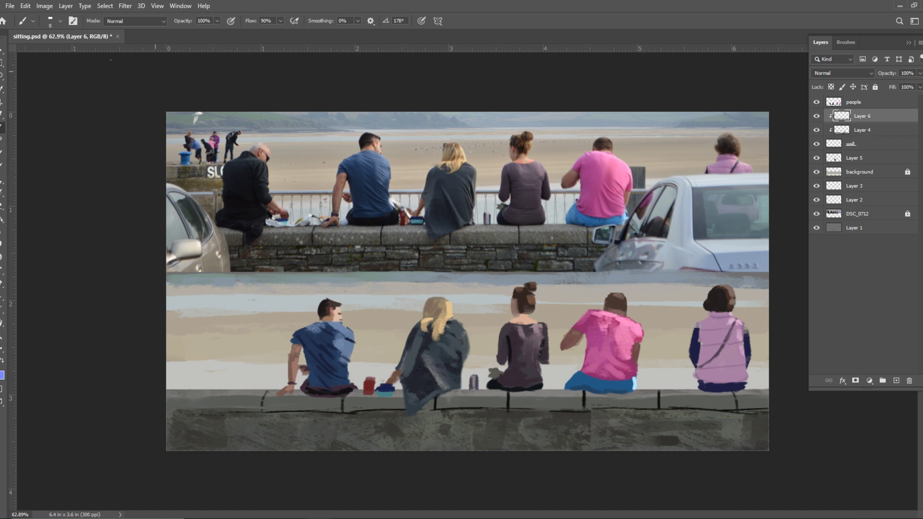
# On the people layer, block in a dark seated figure's body at the wall's left end
pyautogui.click(3, 114)
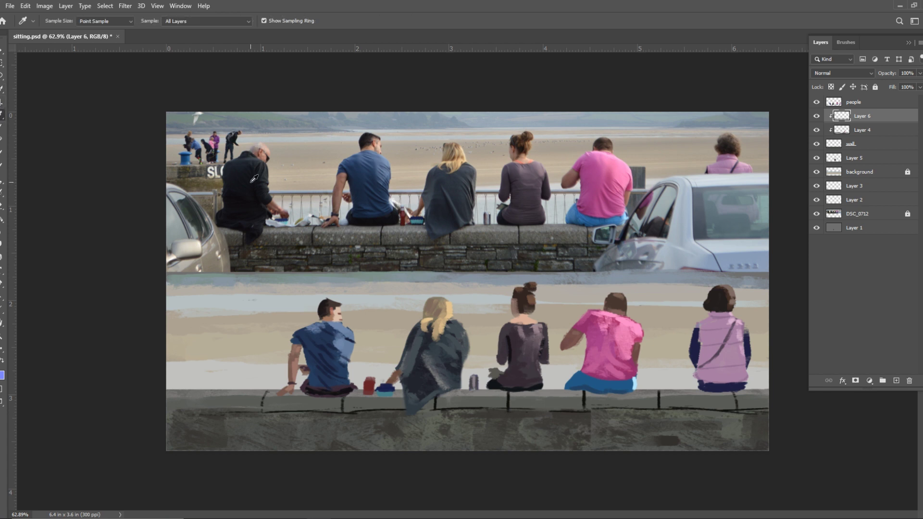
pyautogui.click(2, 138)
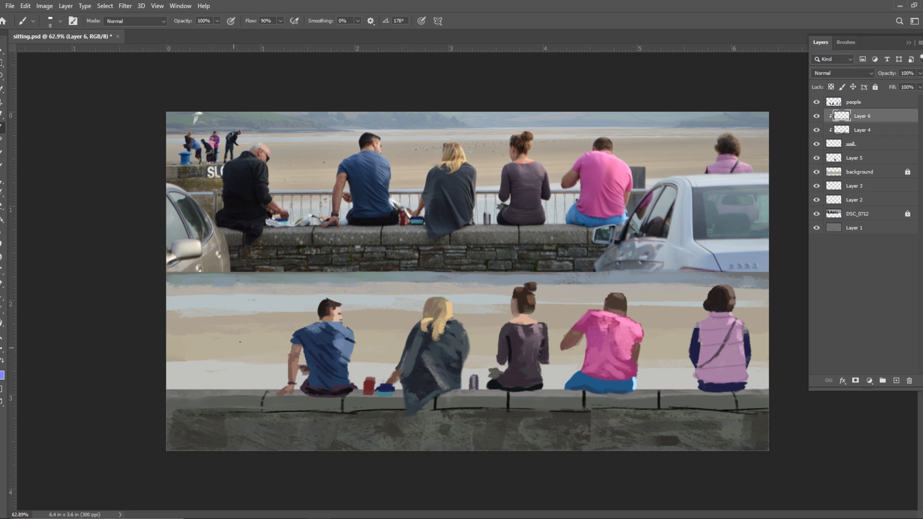
pyautogui.click(855, 103)
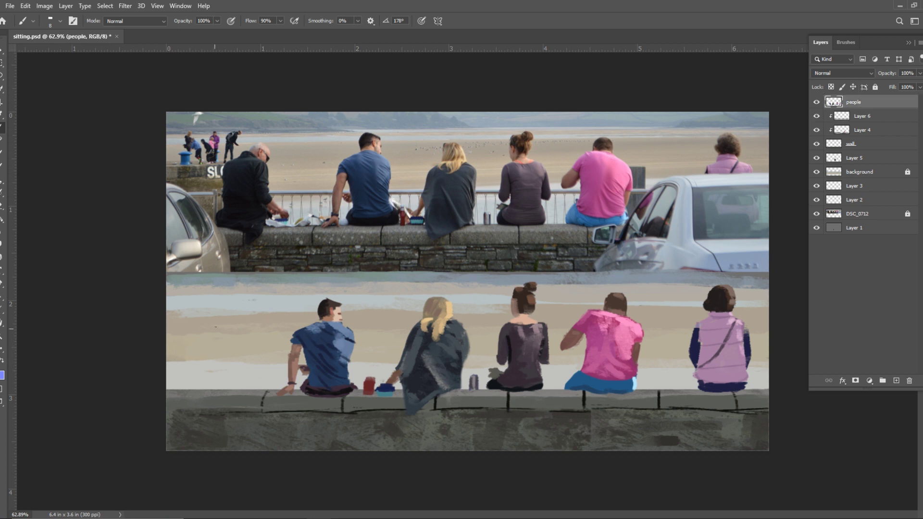
pyautogui.moveTo(221, 332); pyautogui.dragTo(219, 378)
pyautogui.moveTo(222, 323)
pyautogui.mouseDown()
pyautogui.moveTo(266, 323)
pyautogui.moveTo(265, 374)
pyautogui.mouseUp()
pyautogui.moveTo(264, 328)
pyautogui.mouseDown()
pyautogui.moveTo(262, 384)
pyautogui.moveTo(268, 330)
pyautogui.moveTo(232, 337)
pyautogui.moveTo(240, 367)
pyautogui.moveTo(247, 332)
pyautogui.moveTo(257, 375)
pyautogui.moveTo(259, 344)
pyautogui.moveTo(239, 316)
pyautogui.moveTo(272, 327)
pyautogui.moveTo(250, 309)
pyautogui.moveTo(256, 327)
pyautogui.moveTo(229, 325)
pyautogui.moveTo(234, 364)
pyautogui.moveTo(249, 339)
pyautogui.mouseUp()
pyautogui.moveTo(255, 328)
pyautogui.mouseDown()
pyautogui.moveTo(256, 344)
pyautogui.moveTo(268, 321)
pyautogui.mouseUp()
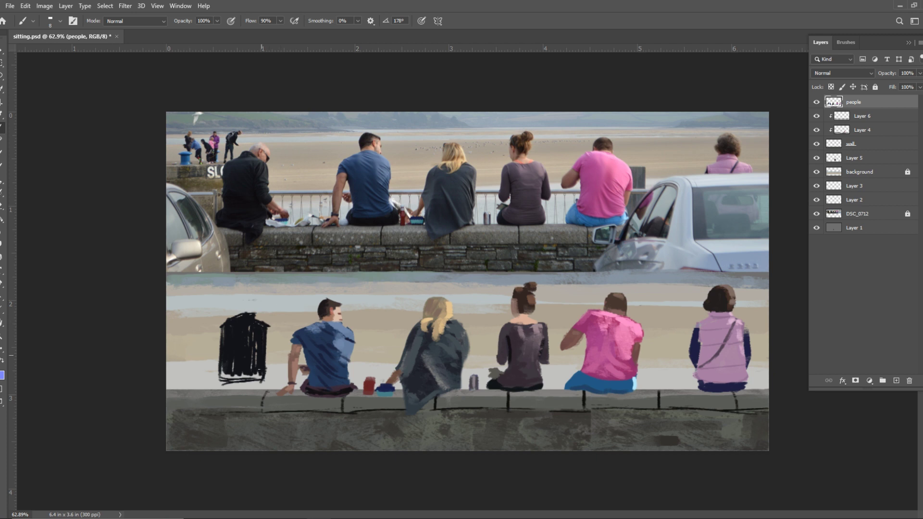
pyautogui.moveTo(258, 369)
pyautogui.mouseDown()
pyautogui.moveTo(252, 348)
pyautogui.moveTo(226, 379)
pyautogui.moveTo(235, 381)
pyautogui.mouseUp()
pyautogui.moveTo(252, 369); pyautogui.dragTo(263, 378)
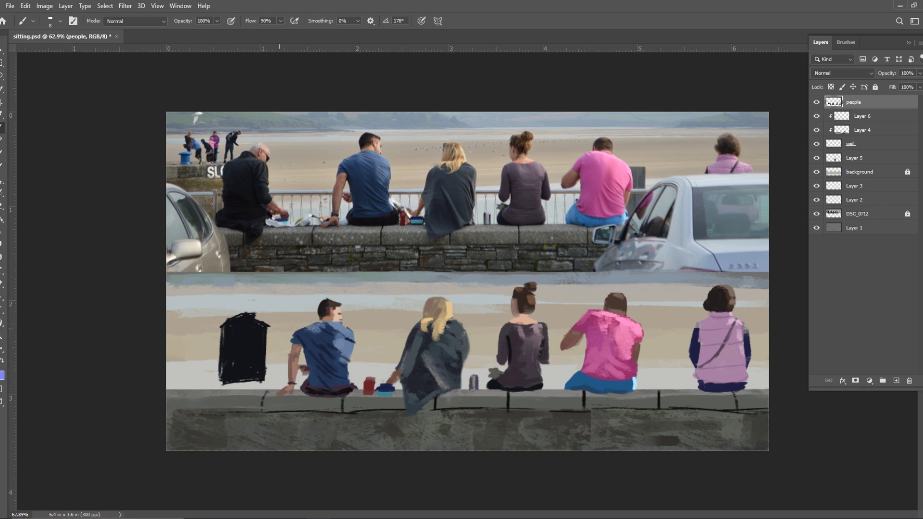
pyautogui.moveTo(216, 383)
pyautogui.mouseDown()
pyautogui.moveTo(207, 387)
pyautogui.moveTo(221, 375)
pyautogui.moveTo(214, 384)
pyautogui.moveTo(259, 394)
pyautogui.moveTo(233, 385)
pyautogui.moveTo(250, 393)
pyautogui.mouseUp()
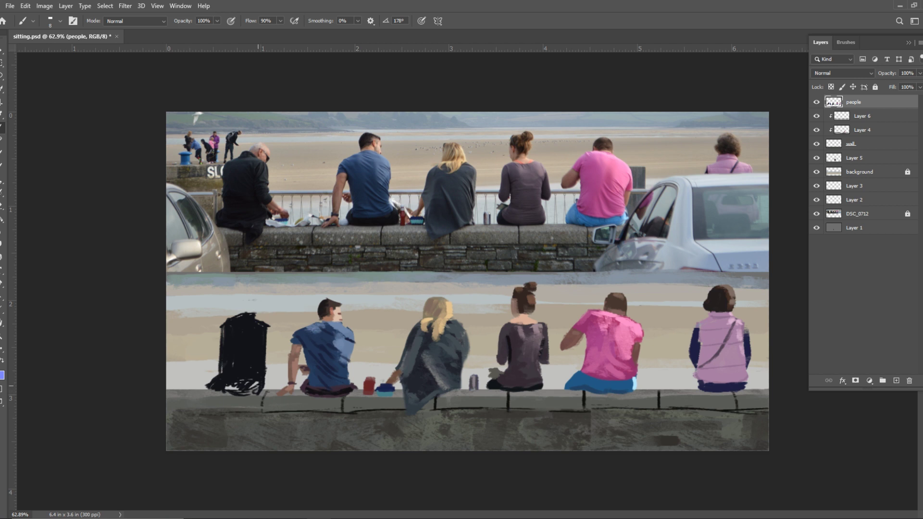
# With a 15 px brush, fill gaps, add a hanging leg, firm the right edge and round the head
pyautogui.press(']')
pyautogui.press(']')
pyautogui.press(']')
pyautogui.moveTo(226, 387)
pyautogui.mouseDown()
pyautogui.moveTo(258, 390)
pyautogui.moveTo(240, 384)
pyautogui.mouseUp()
pyautogui.moveTo(241, 397)
pyautogui.mouseDown()
pyautogui.moveTo(240, 405)
pyautogui.moveTo(259, 385)
pyautogui.moveTo(252, 410)
pyautogui.moveTo(240, 403)
pyautogui.mouseUp()
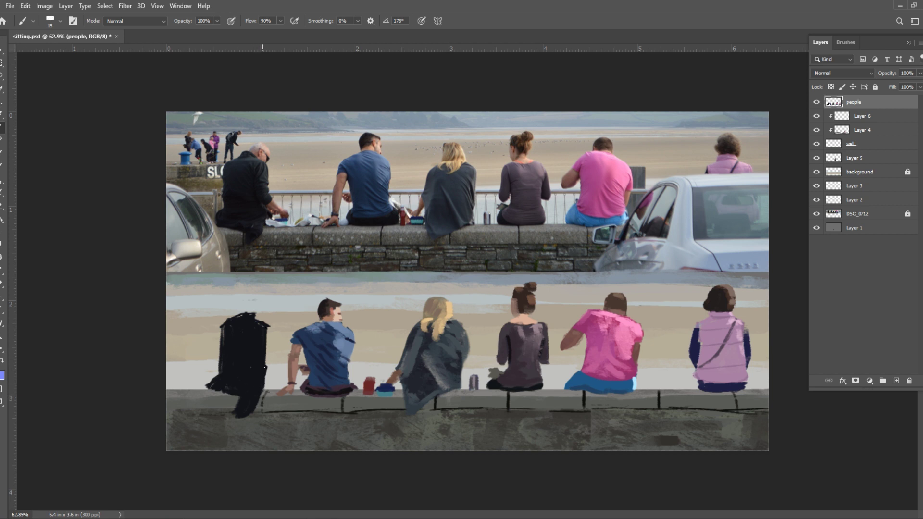
pyautogui.moveTo(267, 333)
pyautogui.mouseDown()
pyautogui.moveTo(269, 388)
pyautogui.moveTo(270, 366)
pyautogui.mouseUp()
pyautogui.moveTo(265, 333)
pyautogui.mouseDown()
pyautogui.moveTo(264, 371)
pyautogui.moveTo(266, 336)
pyautogui.mouseUp()
pyautogui.moveTo(246, 319)
pyautogui.mouseDown()
pyautogui.moveTo(237, 312)
pyautogui.moveTo(236, 324)
pyautogui.mouseUp()
# Lasso the head's top-right edge and touch up the figure's dark edges and right hand
pyautogui.press('l')
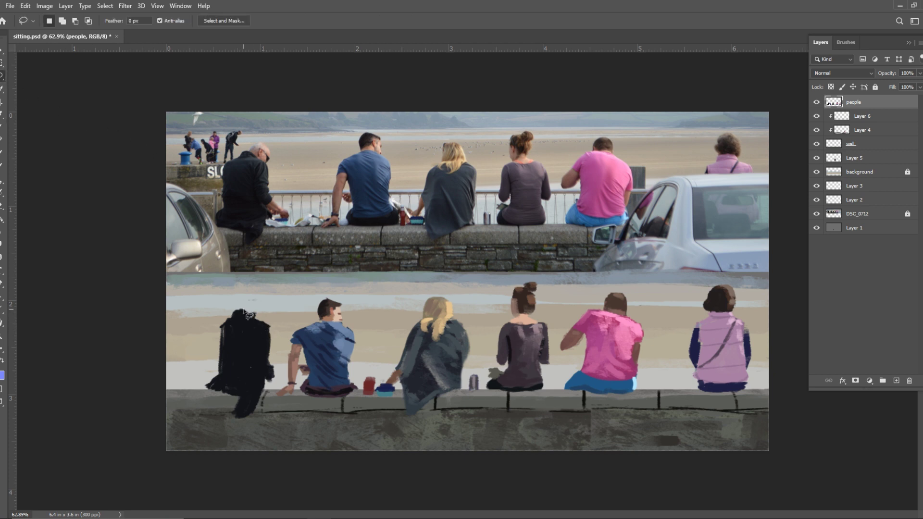
pyautogui.moveTo(243, 310)
pyautogui.mouseDown()
pyautogui.moveTo(262, 323)
pyautogui.moveTo(252, 296)
pyautogui.mouseUp()
pyautogui.press('b')
pyautogui.moveTo(256, 334); pyautogui.dragTo(246, 323)
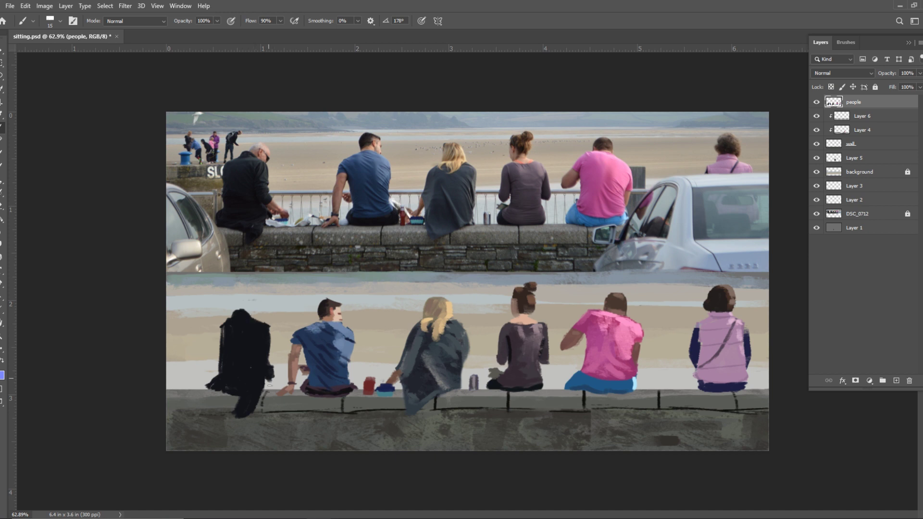
pyautogui.moveTo(265, 372); pyautogui.dragTo(269, 375)
pyautogui.moveTo(222, 326); pyautogui.dragTo(226, 381)
# Sample the bald man's skin tone from the photo and paint a skin-coloured head
pyautogui.press('i')
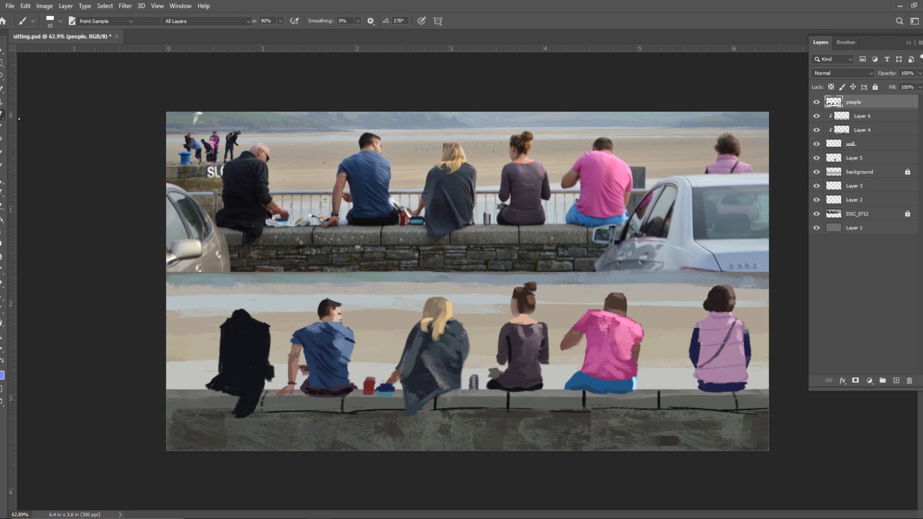
pyautogui.click(257, 151)
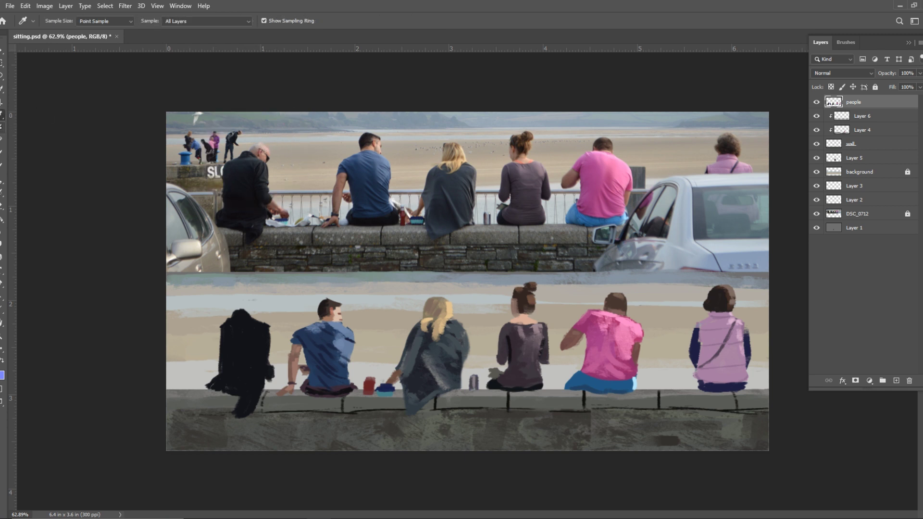
pyautogui.press('b')
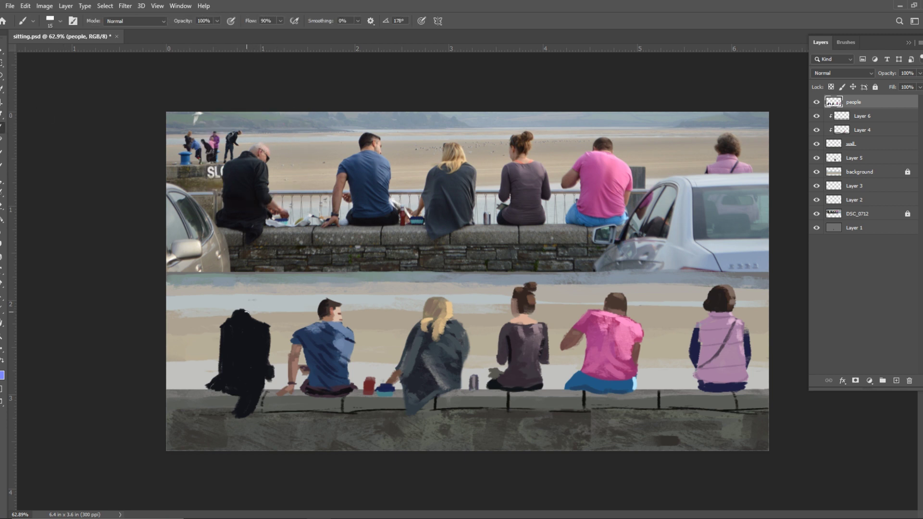
pyautogui.moveTo(246, 308)
pyautogui.mouseDown()
pyautogui.moveTo(261, 306)
pyautogui.moveTo(265, 317)
pyautogui.moveTo(253, 315)
pyautogui.moveTo(265, 321)
pyautogui.moveTo(261, 315)
pyautogui.mouseUp()
# Lasso a selection around the black-jacketed figure
pyautogui.press('v')
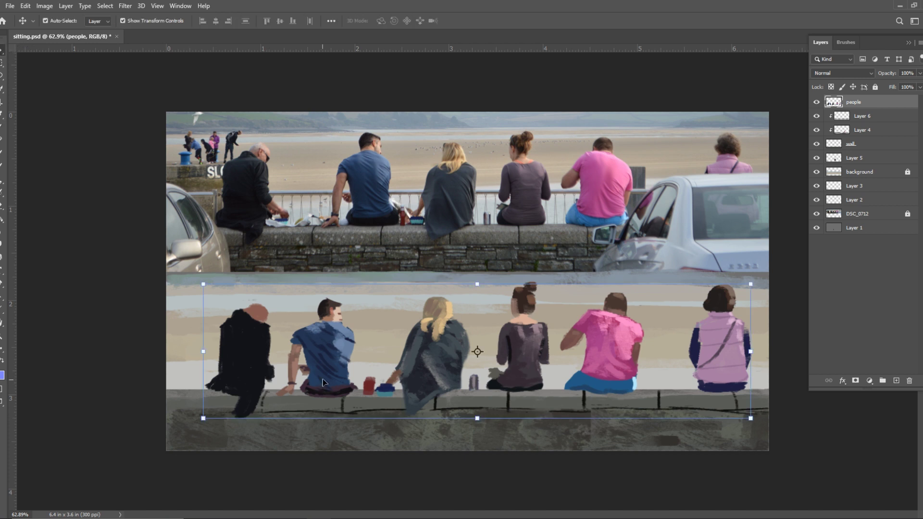
pyautogui.click(2, 76)
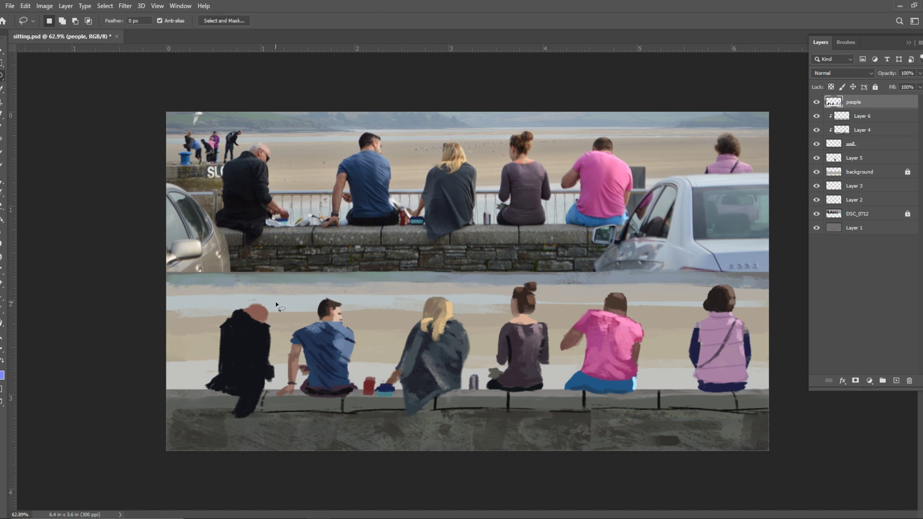
pyautogui.moveTo(280, 306); pyautogui.dragTo(274, 391)
pyautogui.moveTo(223, 426)
pyautogui.mouseDown()
pyautogui.moveTo(179, 374)
pyautogui.moveTo(192, 317)
pyautogui.moveTo(232, 288)
pyautogui.moveTo(278, 306)
pyautogui.mouseUp()
# Move the selected figure slightly left, commit the change and drop the selection
pyautogui.press('v')
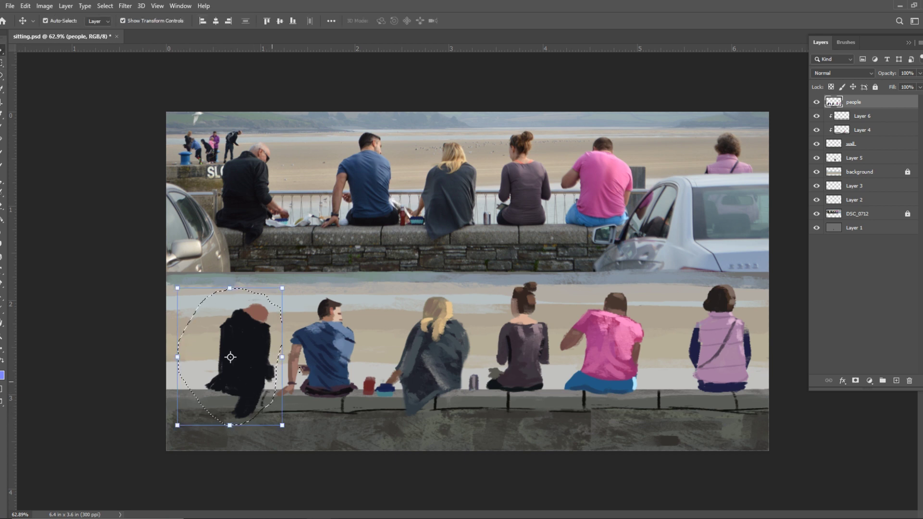
pyautogui.click(369, 292)
pyautogui.moveTo(265, 340)
pyautogui.mouseDown()
pyautogui.moveTo(233, 326)
pyautogui.moveTo(254, 322)
pyautogui.moveTo(235, 345)
pyautogui.mouseUp()
pyautogui.click(247, 327)
pyautogui.hotkey('alt', ',')
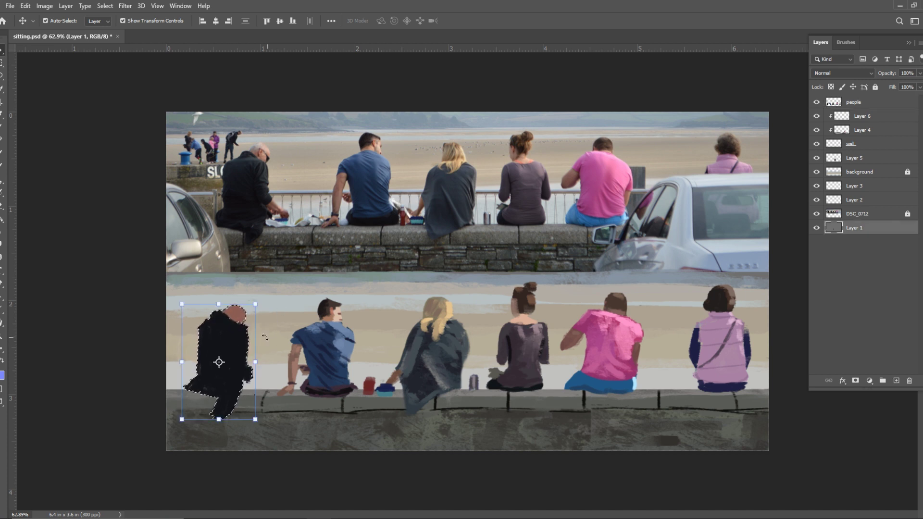
pyautogui.click(3, 76)
pyautogui.click(267, 262)
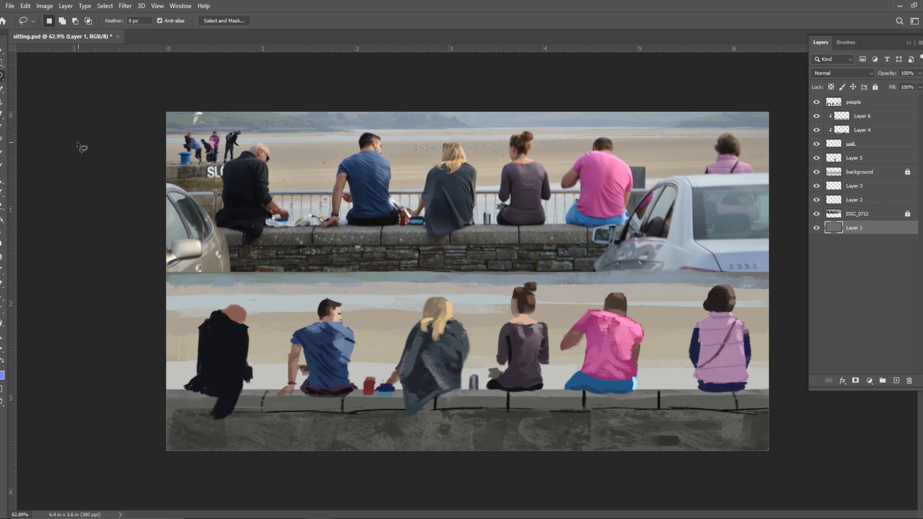
# Pick the Brush and make the people layer active
pyautogui.click(2, 115)
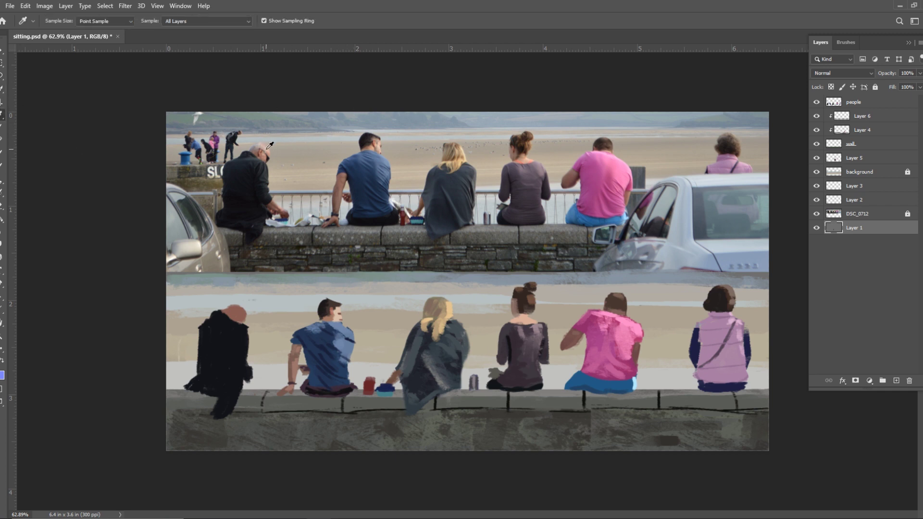
pyautogui.click(3, 137)
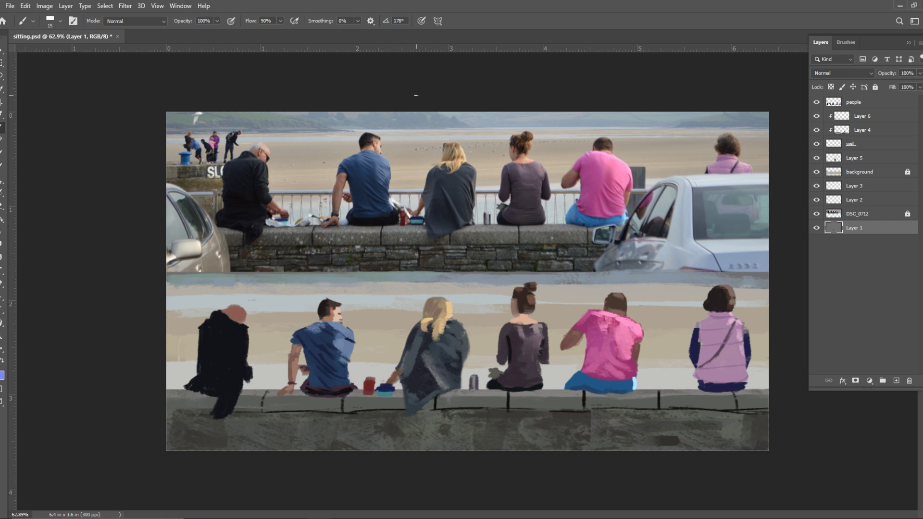
pyautogui.click(855, 103)
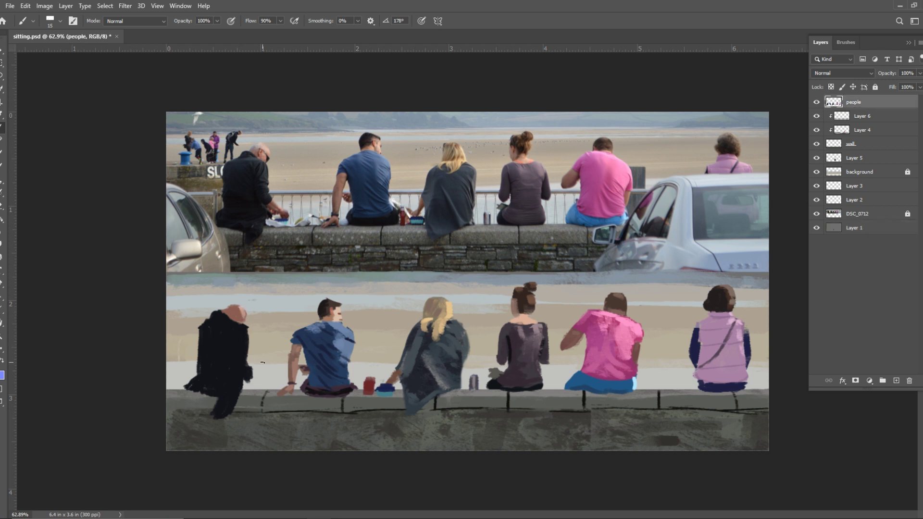
# Try lasso selections around the bald head, clearing each one afterwards
pyautogui.press('l')
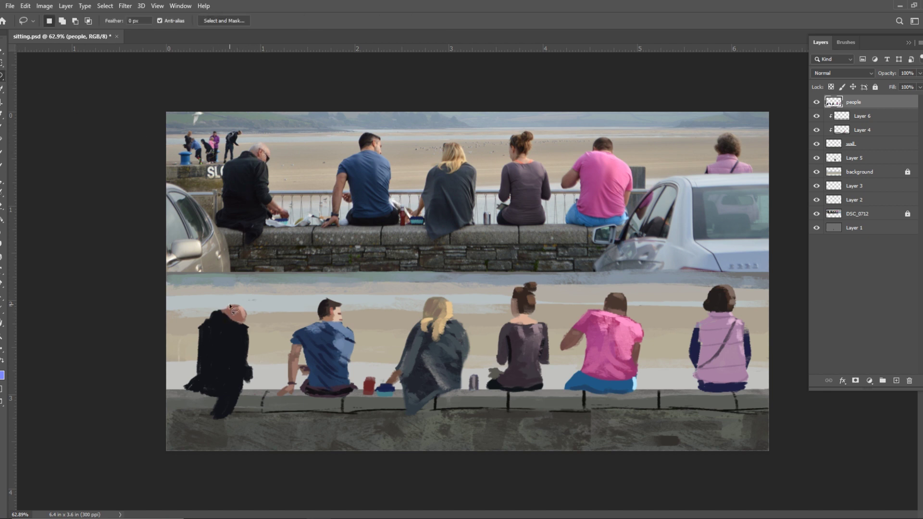
pyautogui.moveTo(230, 306)
pyautogui.mouseDown()
pyautogui.moveTo(224, 317)
pyautogui.moveTo(217, 303)
pyautogui.moveTo(232, 303)
pyautogui.mouseUp()
pyautogui.hotkey('ctrl', 'd')
pyautogui.rightClick(209, 315)
pyautogui.click(208, 315)
pyautogui.moveTo(208, 315)
pyautogui.mouseDown()
pyautogui.moveTo(217, 321)
pyautogui.moveTo(231, 310)
pyautogui.moveTo(210, 335)
pyautogui.mouseUp()
pyautogui.hotkey('ctrl', 'd')
pyautogui.press('i')
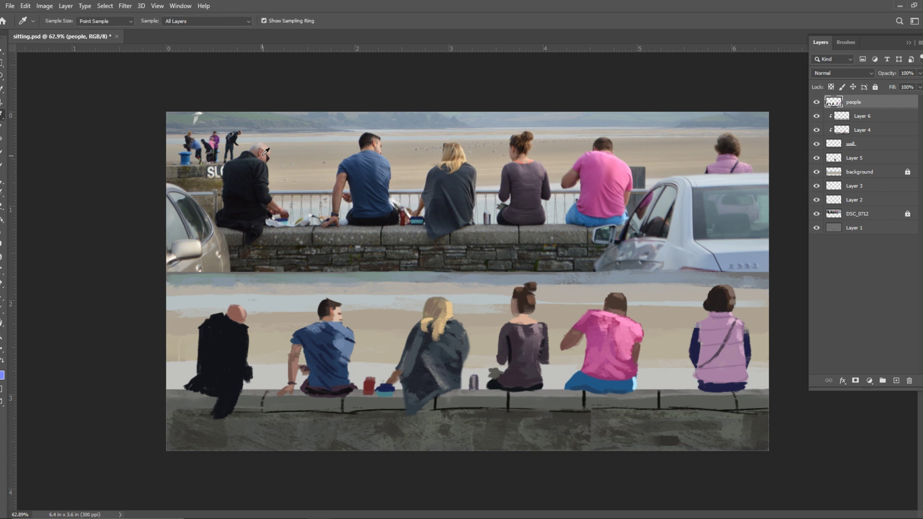
# Paint a shaded skin-coloured hand at the sleeve's end, briefly selecting and deselecting it
pyautogui.press('b')
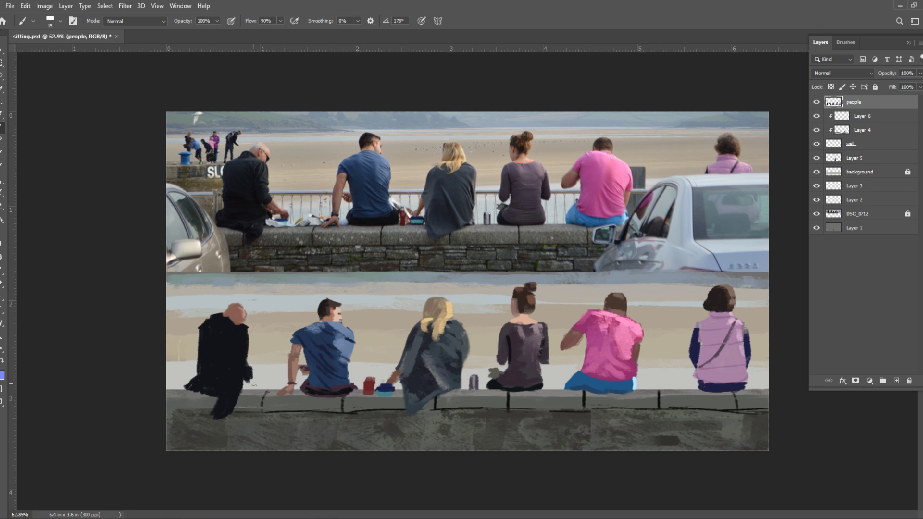
pyautogui.moveTo(249, 373); pyautogui.dragTo(267, 390)
pyautogui.moveTo(269, 387); pyautogui.dragTo(263, 383)
pyautogui.click(2, 76)
pyautogui.rightClick(247, 377)
pyautogui.press('Escape')
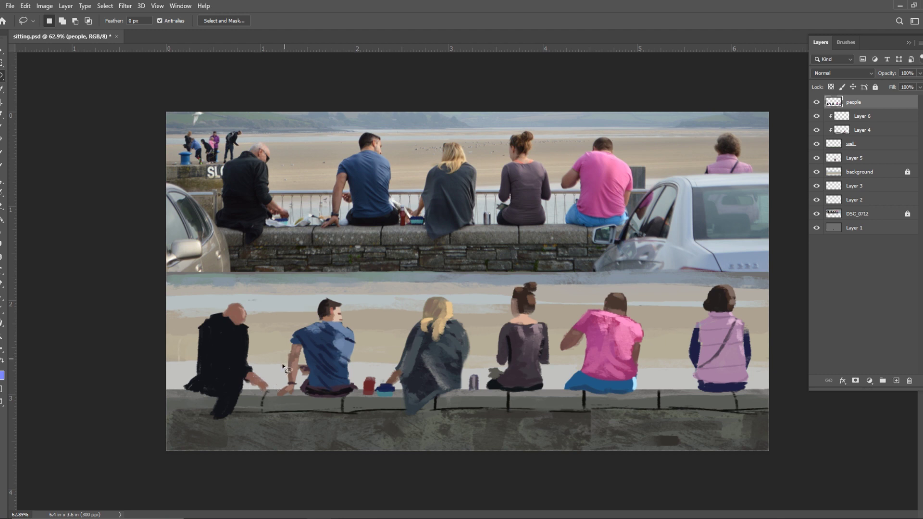
pyautogui.rightClick(249, 383)
pyautogui.press('Escape')
pyautogui.moveTo(255, 385); pyautogui.dragTo(255, 385)
pyautogui.hotkey('ctrl', 'd')
# Sample the dark jacket colour and paint dark glasses, a darker sleeve and the shoulder
pyautogui.press('i')
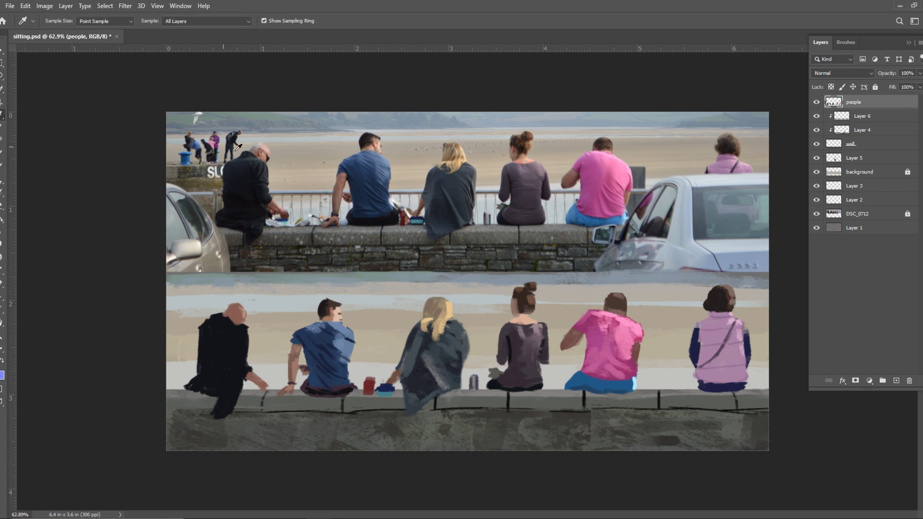
pyautogui.click(252, 175)
pyautogui.press('b')
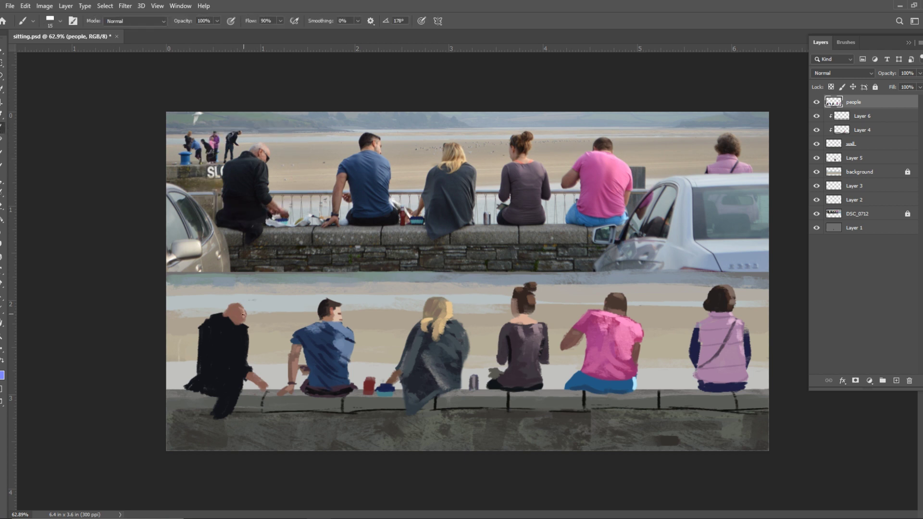
pyautogui.moveTo(246, 316); pyautogui.dragTo(238, 317)
pyautogui.moveTo(242, 387); pyautogui.dragTo(245, 378)
pyautogui.moveTo(219, 316); pyautogui.dragTo(228, 314)
pyautogui.press('l')
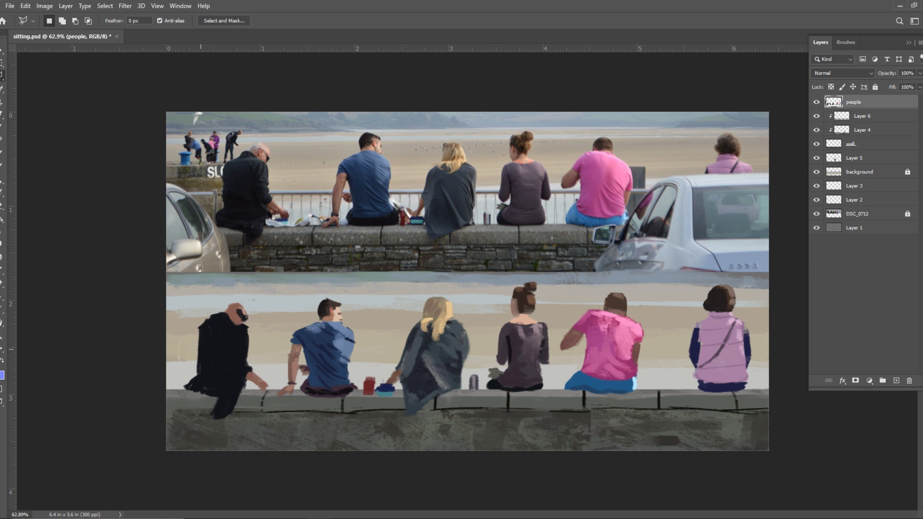
# Draw a polygonal selection outline along the man's back and shoulder
pyautogui.click(202, 370)
pyautogui.click(208, 318)
pyautogui.click(198, 321)
pyautogui.click(80, 137)
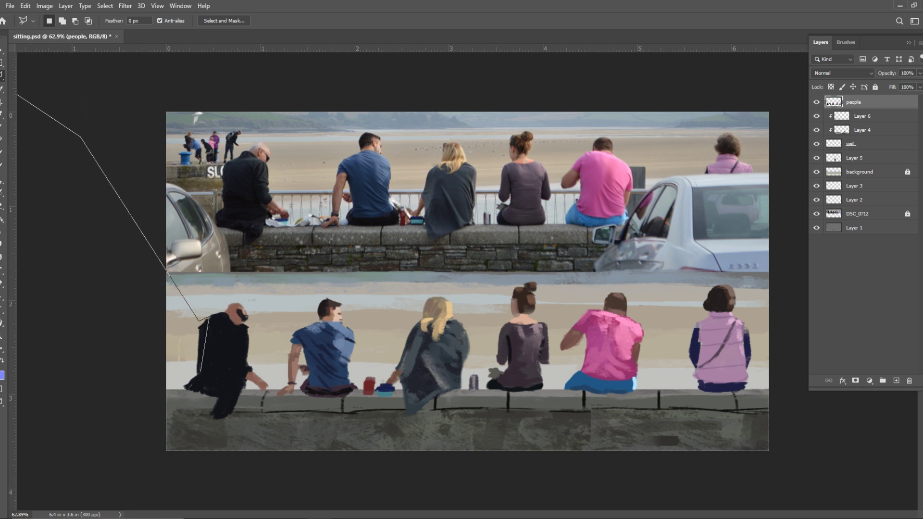
pyautogui.click(4, 83)
pyautogui.click(226, 192)
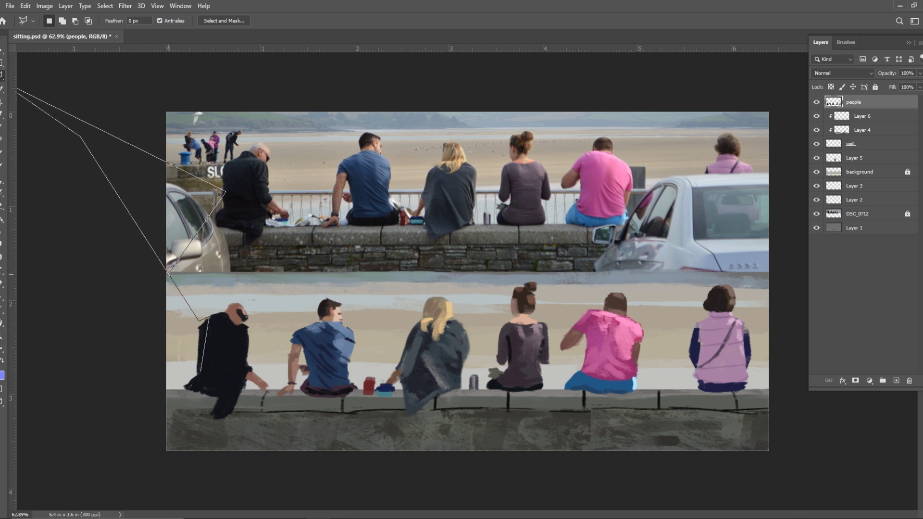
pyautogui.click(208, 316)
pyautogui.click(201, 370)
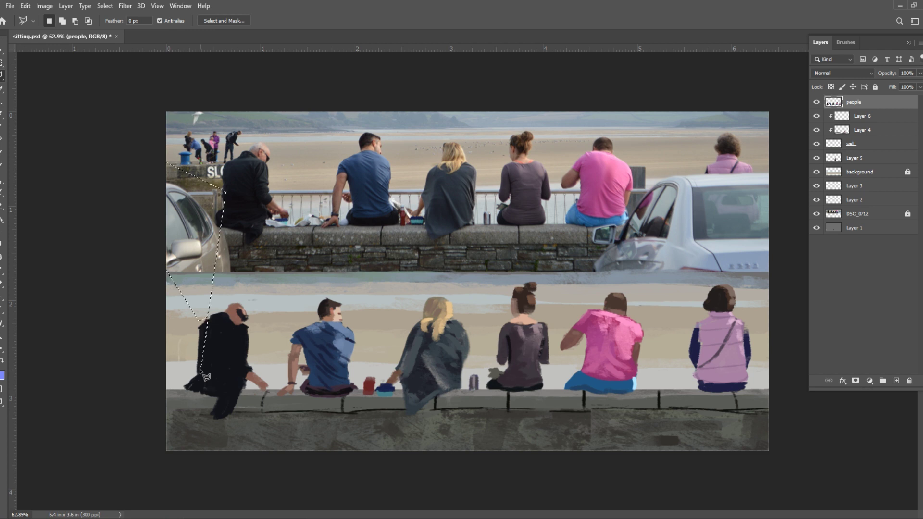
# With the freehand Lasso, select the coat's left side, delete it and deselect
pyautogui.rightClick(4, 77)
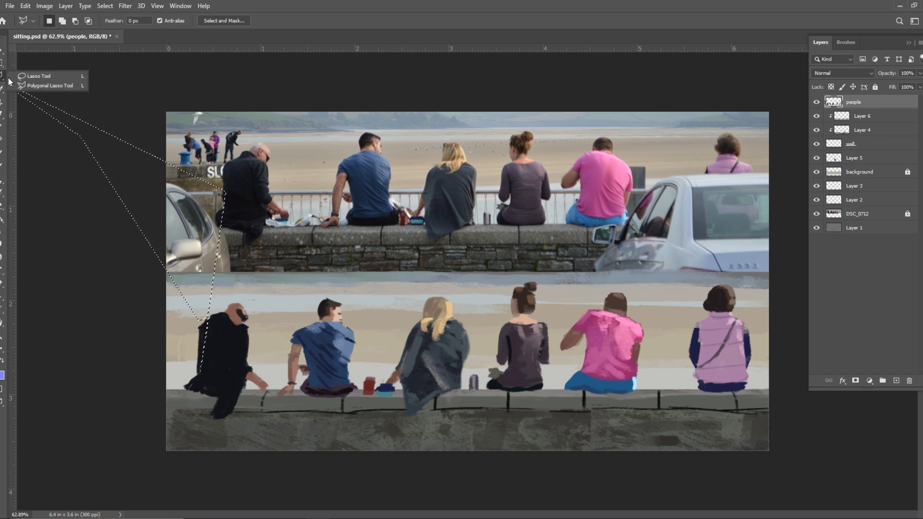
pyautogui.click(39, 76)
pyautogui.click(115, 293)
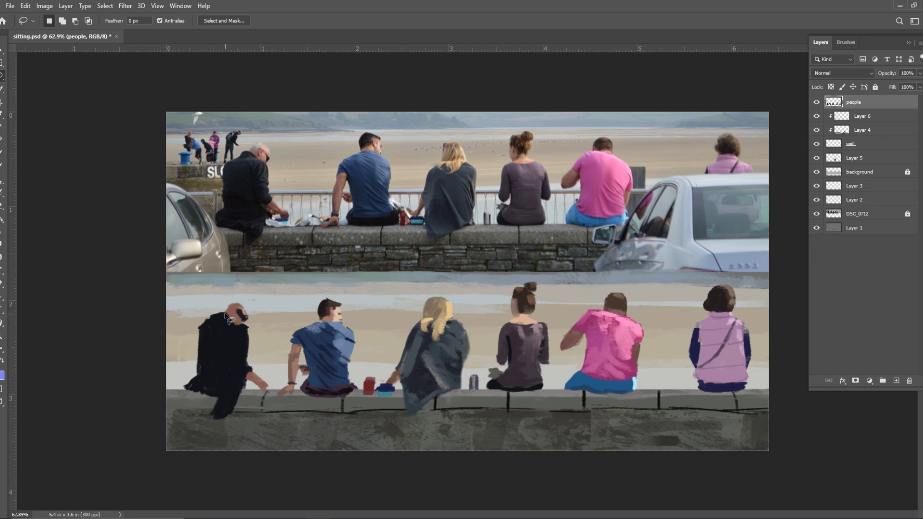
pyautogui.moveTo(224, 313)
pyautogui.mouseDown()
pyautogui.moveTo(201, 375)
pyautogui.moveTo(217, 308)
pyautogui.moveTo(224, 310)
pyautogui.mouseUp()
pyautogui.press('Delete')
pyautogui.hotkey('ctrl', 'd')
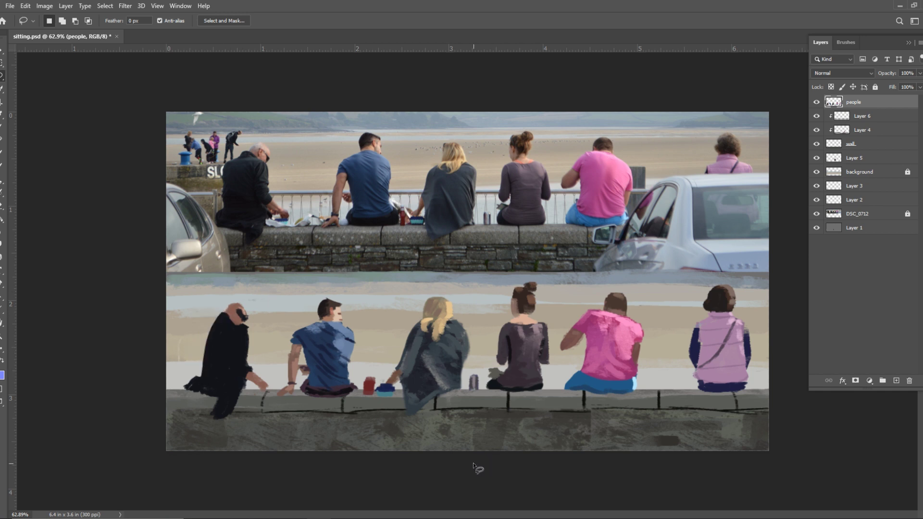
# Repaint the coat's left edge in dark and add shadow under the man's arm
pyautogui.press('b')
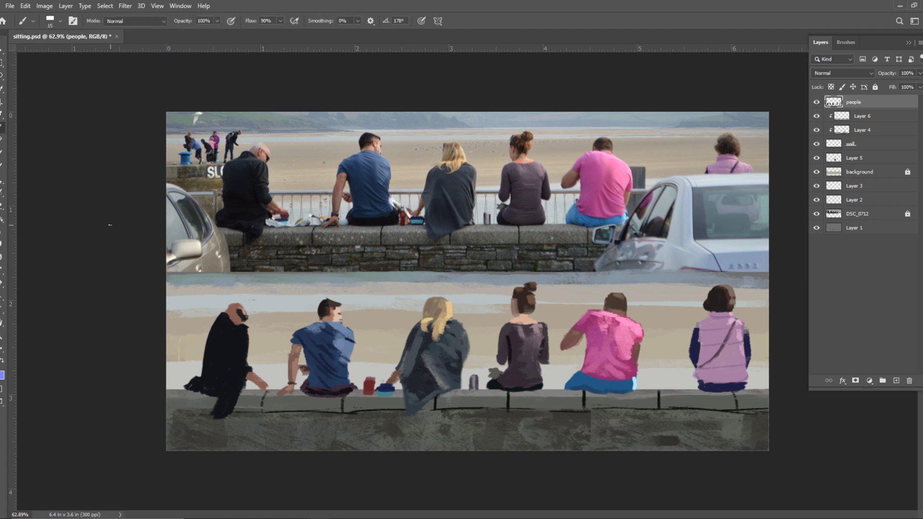
pyautogui.moveTo(217, 322)
pyautogui.mouseDown()
pyautogui.moveTo(207, 329)
pyautogui.moveTo(207, 377)
pyautogui.mouseUp()
pyautogui.moveTo(210, 330)
pyautogui.mouseDown()
pyautogui.moveTo(203, 359)
pyautogui.moveTo(217, 314)
pyautogui.mouseUp()
pyautogui.moveTo(244, 385); pyautogui.dragTo(243, 389)
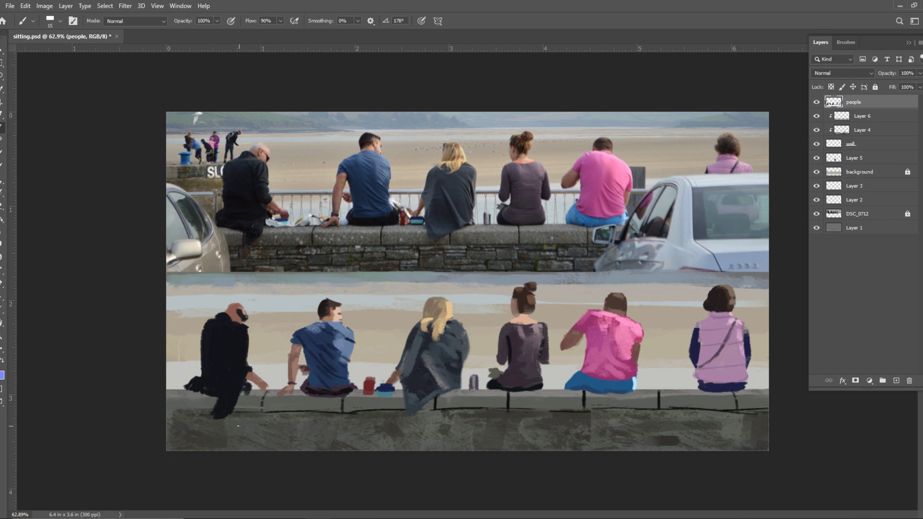
pyautogui.click(2, 78)
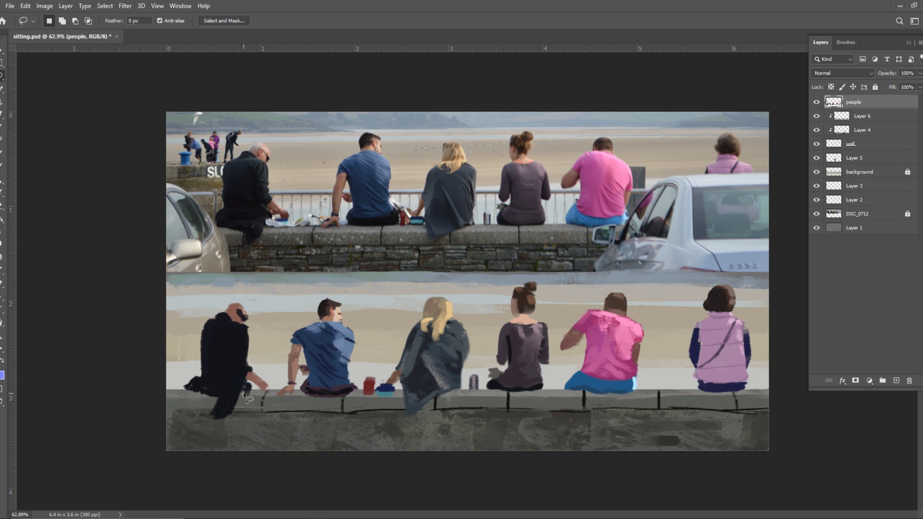
pyautogui.moveTo(243, 394); pyautogui.dragTo(246, 403)
# Sample skin colour from the man's head and paint it over the dark glasses
pyautogui.press('i')
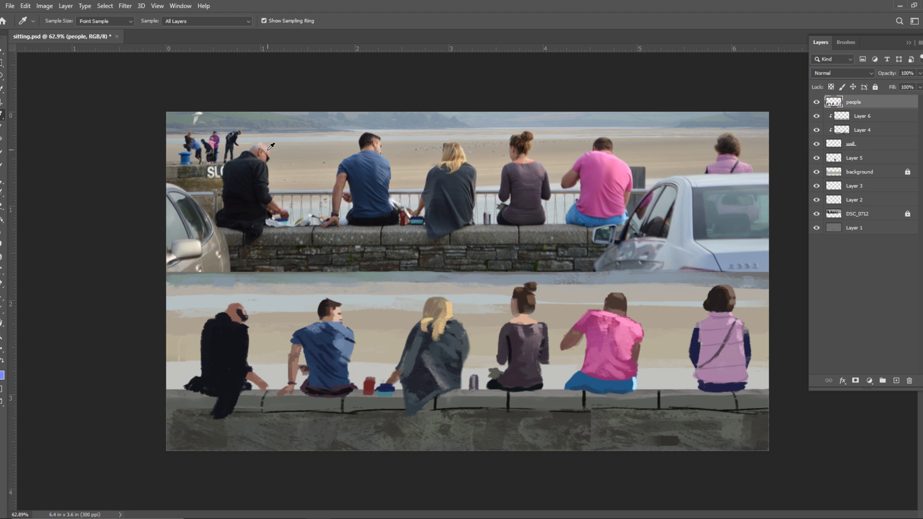
pyautogui.click(264, 149)
pyautogui.press('b')
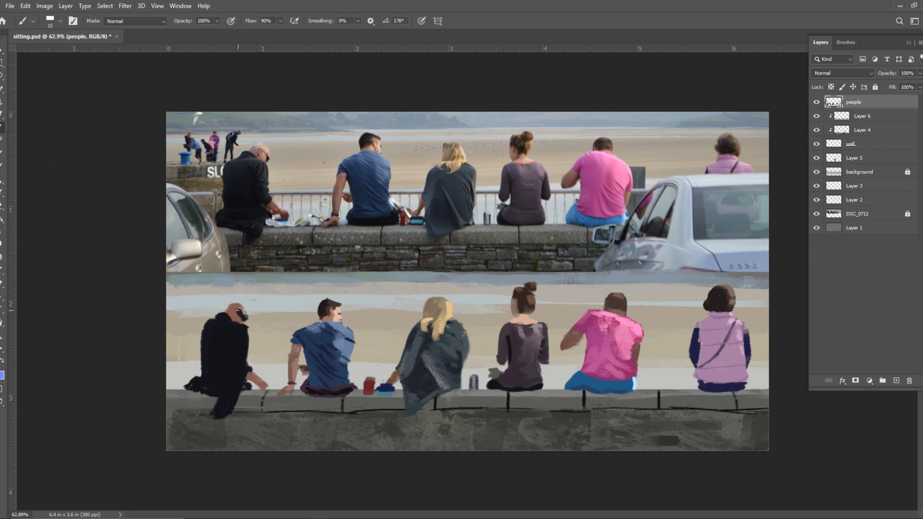
pyautogui.moveTo(239, 311); pyautogui.dragTo(236, 315)
pyautogui.press('i')
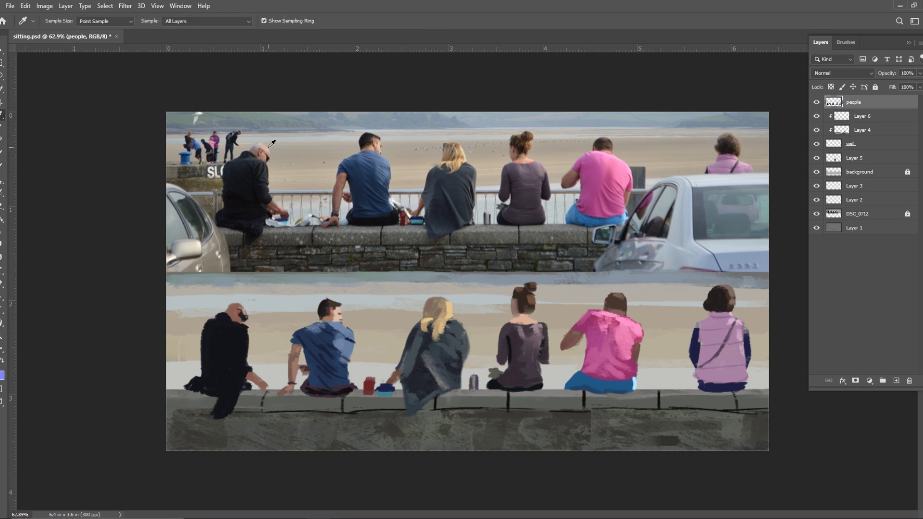
pyautogui.press('b')
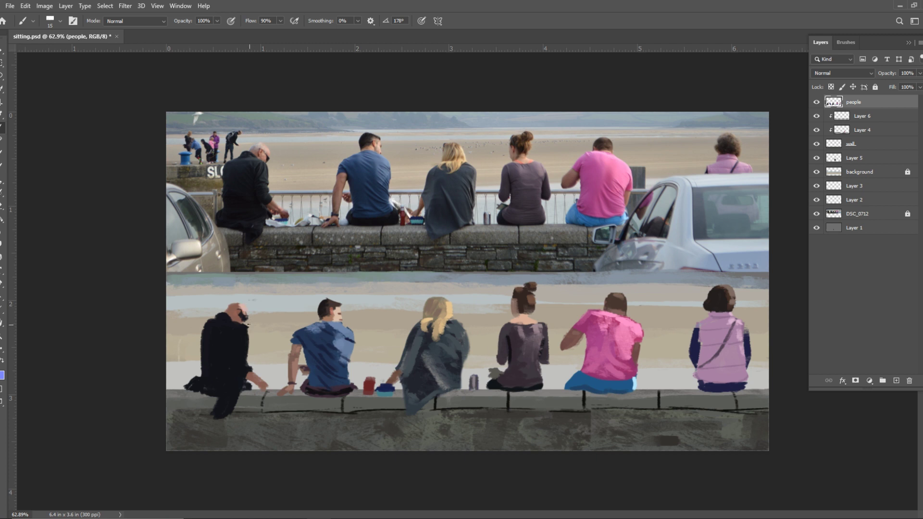
pyautogui.click(241, 315)
pyautogui.click(242, 317)
# Lighten the top of the bald head with a resampled skin tone
pyautogui.press('i')
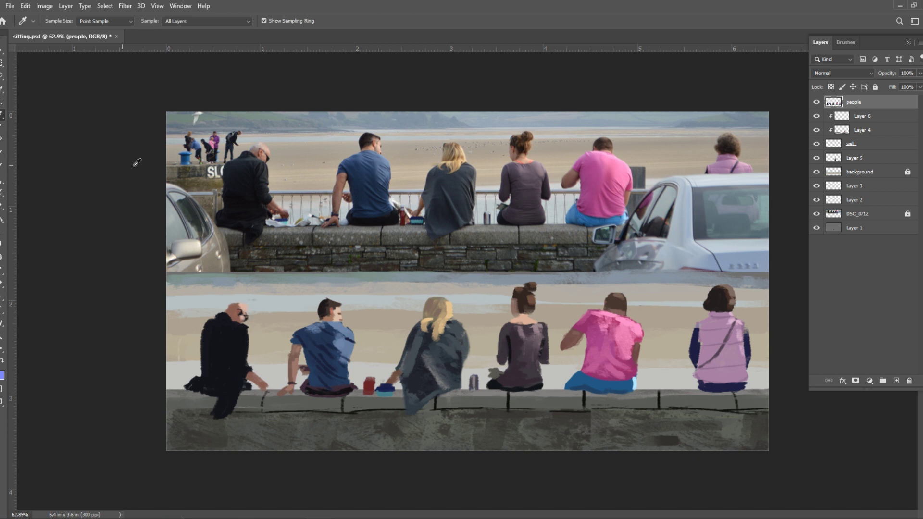
pyautogui.press('b')
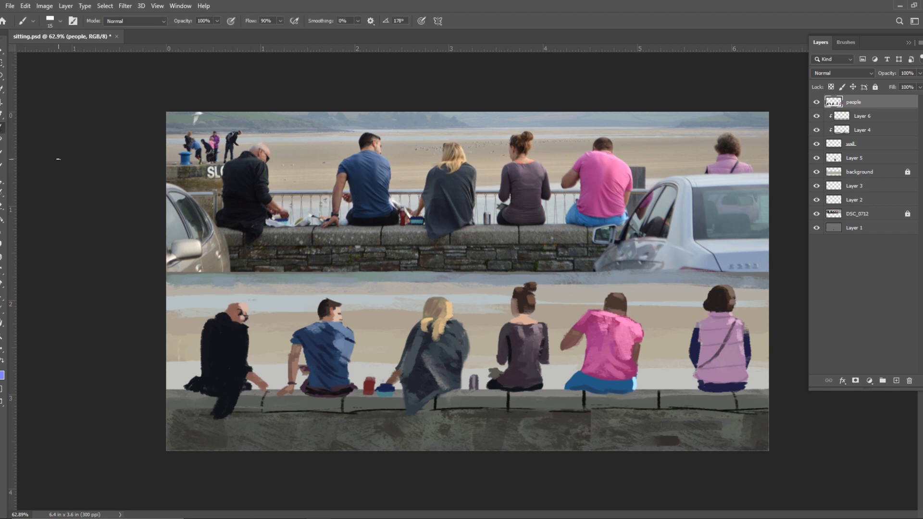
pyautogui.moveTo(235, 302); pyautogui.dragTo(231, 310)
pyautogui.press('i')
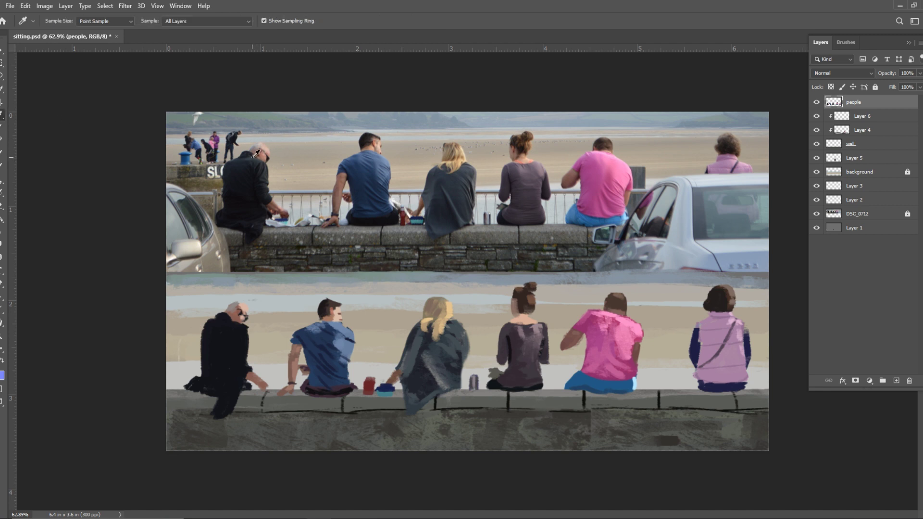
# Paint lighter grey strokes across the bald man's shoulders and dark legs
pyautogui.press('b')
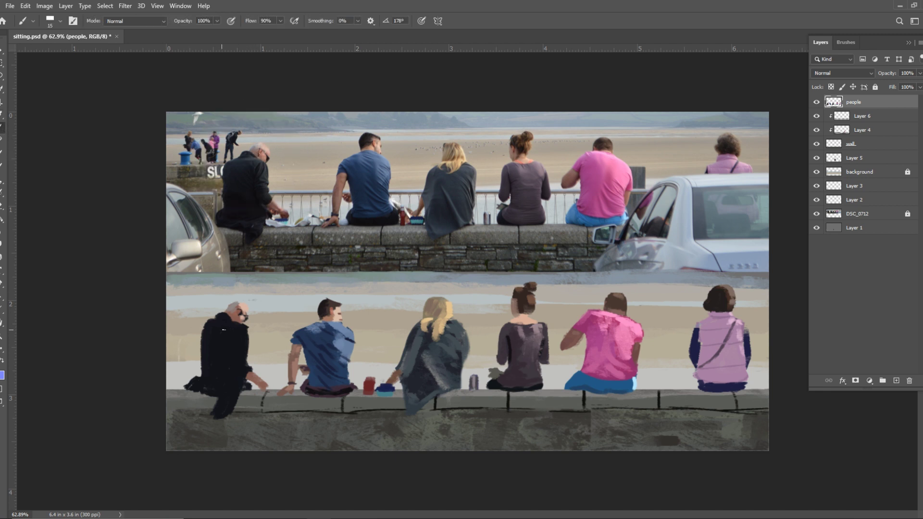
pyautogui.moveTo(221, 325); pyautogui.dragTo(245, 335)
pyautogui.moveTo(227, 391)
pyautogui.mouseDown()
pyautogui.moveTo(219, 412)
pyautogui.moveTo(237, 392)
pyautogui.moveTo(219, 410)
pyautogui.moveTo(239, 388)
pyautogui.mouseUp()
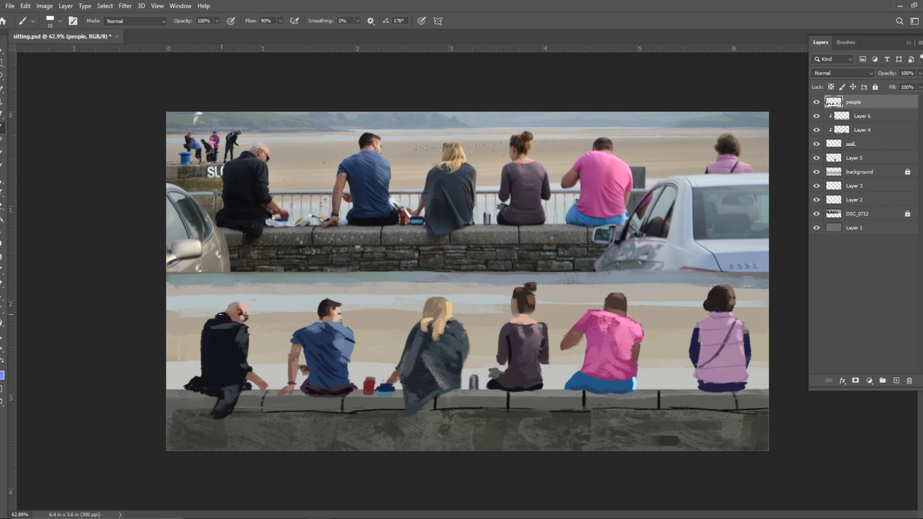
pyautogui.moveTo(221, 314); pyautogui.dragTo(232, 324)
# Sample colours from the man's back and shirt, then paint grey strokes by the red cup and hand
pyautogui.press('i')
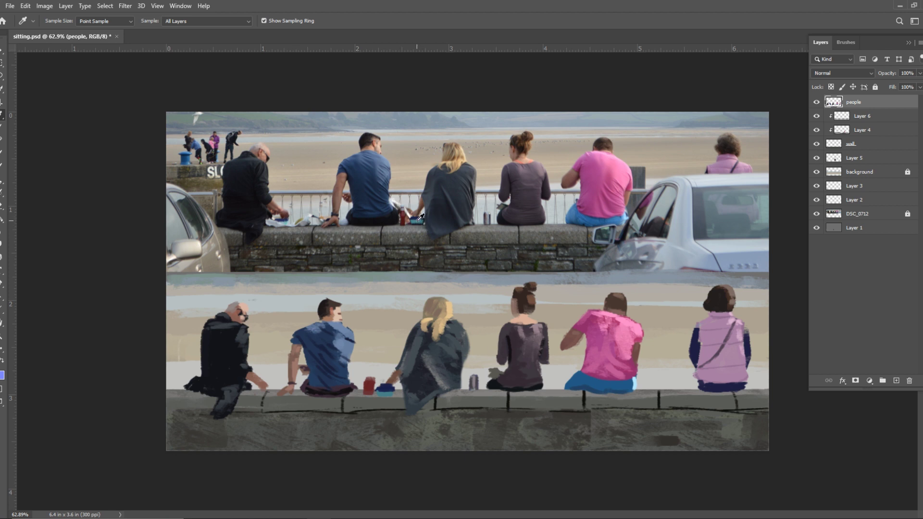
pyautogui.click(399, 199)
pyautogui.press('b')
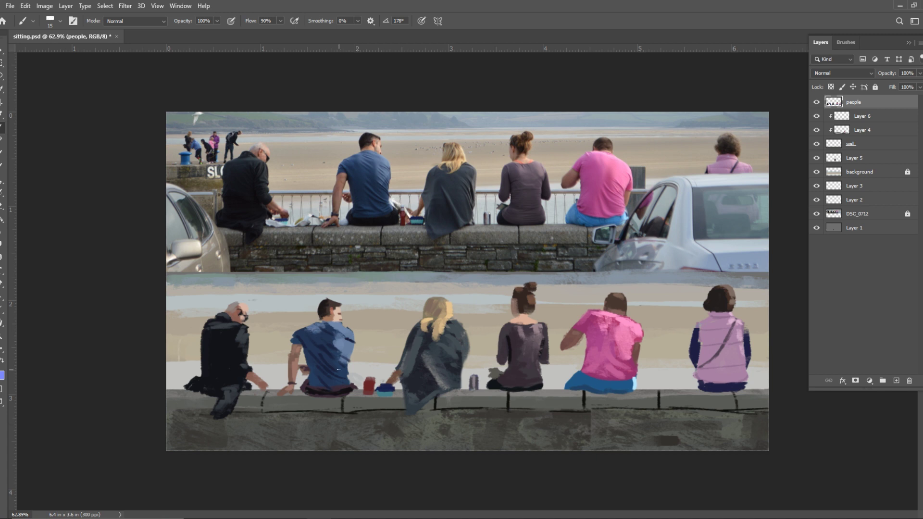
pyautogui.press('i')
pyautogui.click(397, 204)
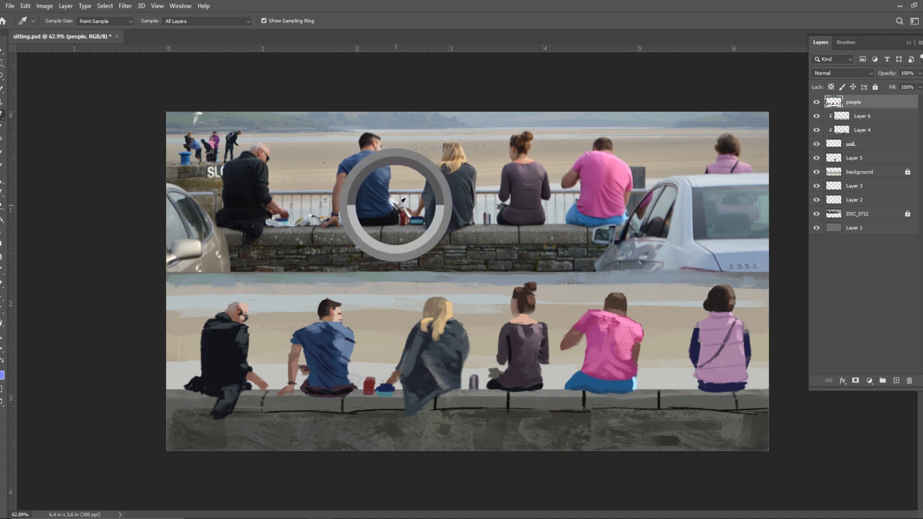
pyautogui.press('b')
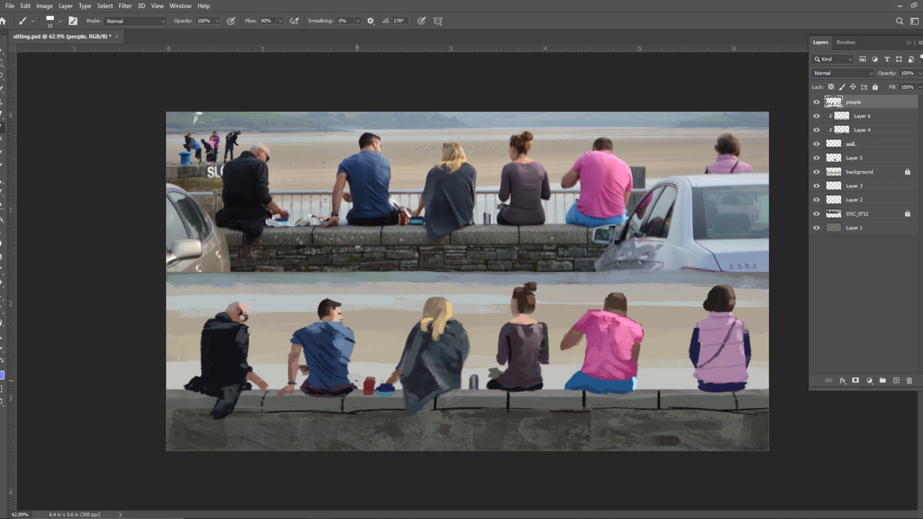
pyautogui.moveTo(356, 380); pyautogui.dragTo(365, 390)
pyautogui.moveTo(272, 381); pyautogui.dragTo(278, 388)
pyautogui.press('i')
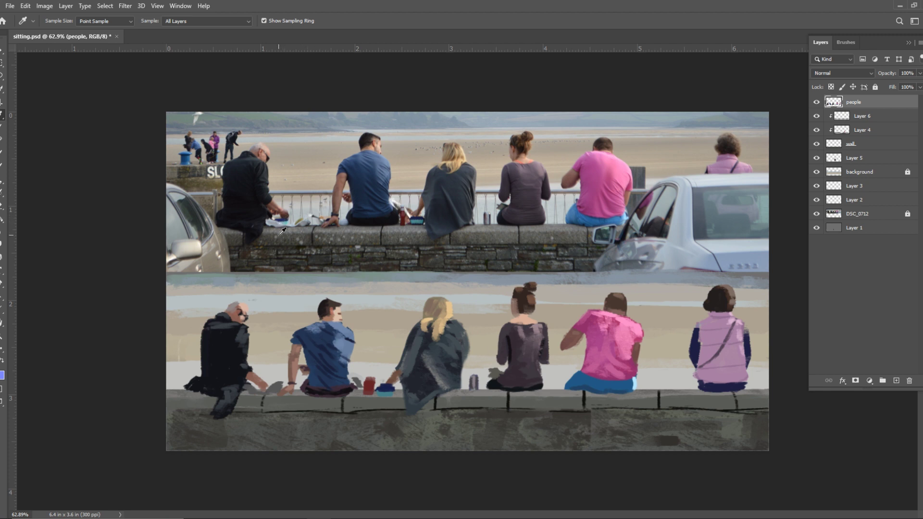
# Paint a pale stroke on the wall beside the man's hand
pyautogui.press('b')
pyautogui.moveTo(245, 384); pyautogui.dragTo(257, 388)
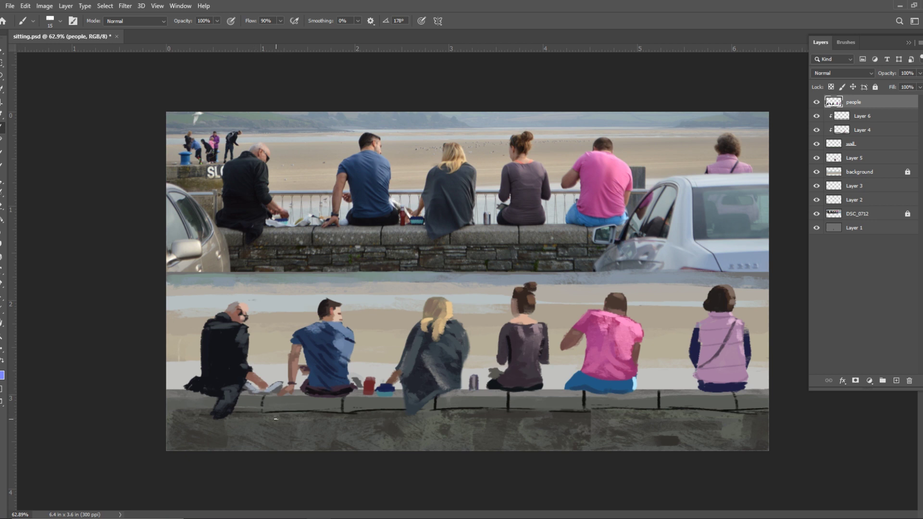
pyautogui.press('i')
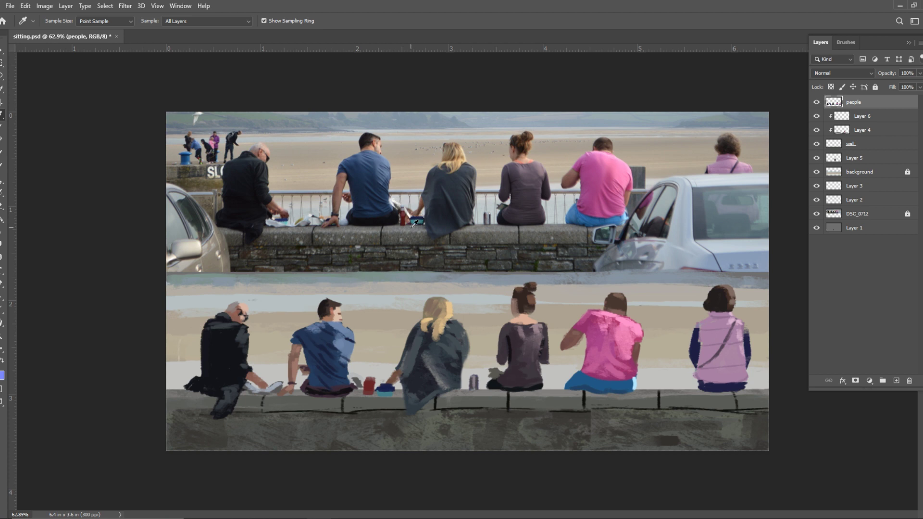
pyautogui.press('b')
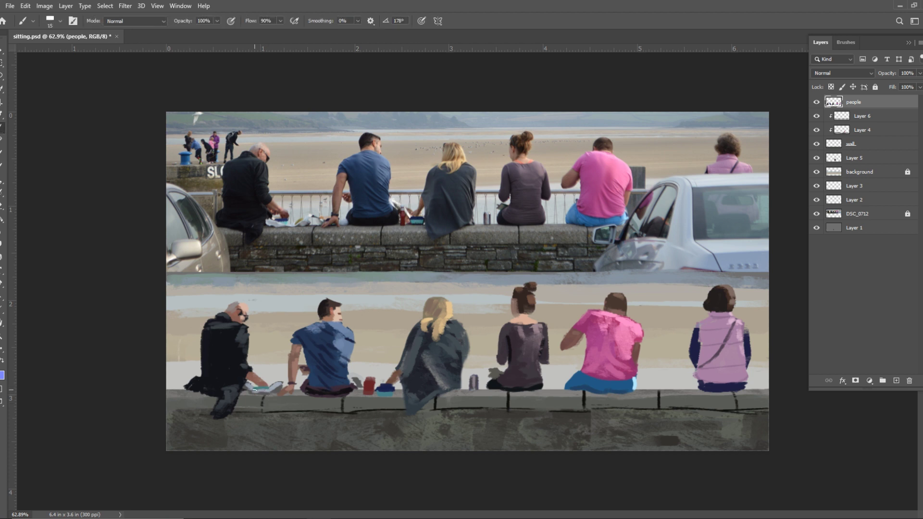
# Sample a dark tone and paint a shadow stroke beside the black-jacketed man's hands
pyautogui.press('i')
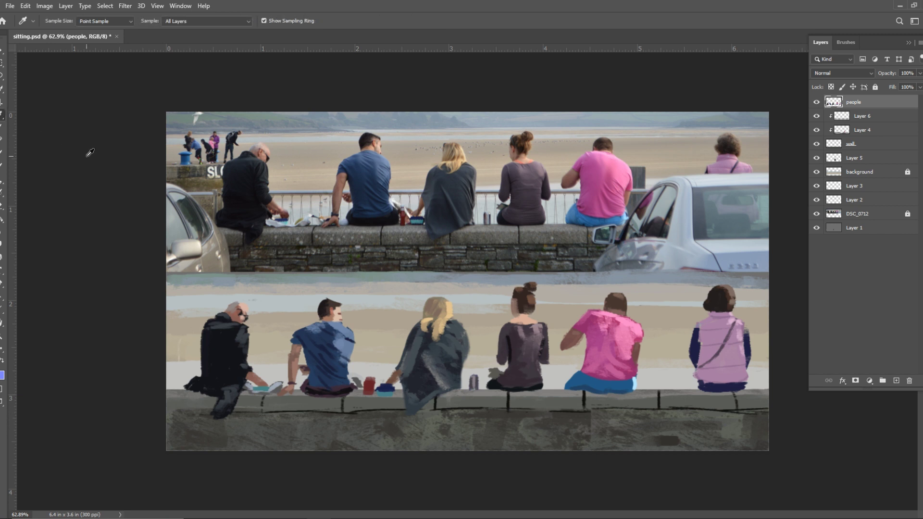
pyautogui.click(418, 218)
pyautogui.press('b')
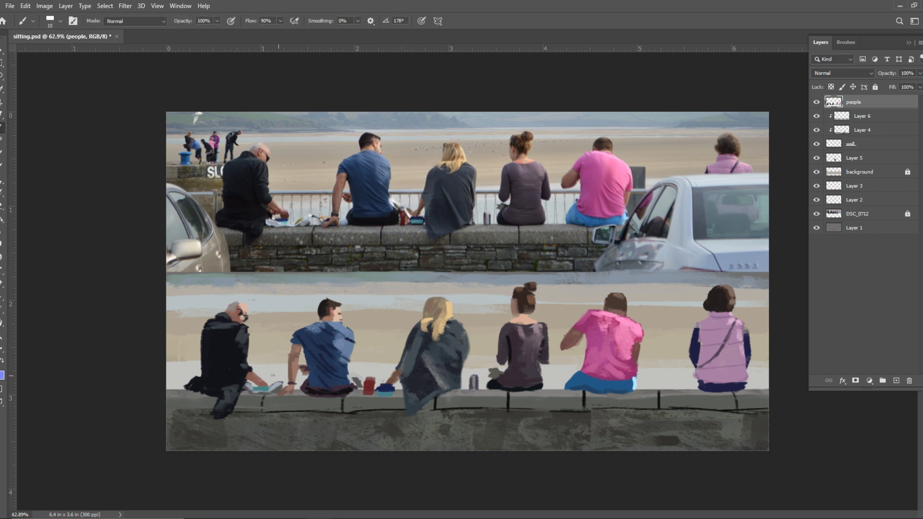
pyautogui.moveTo(268, 386); pyautogui.dragTo(260, 384)
pyautogui.press('i')
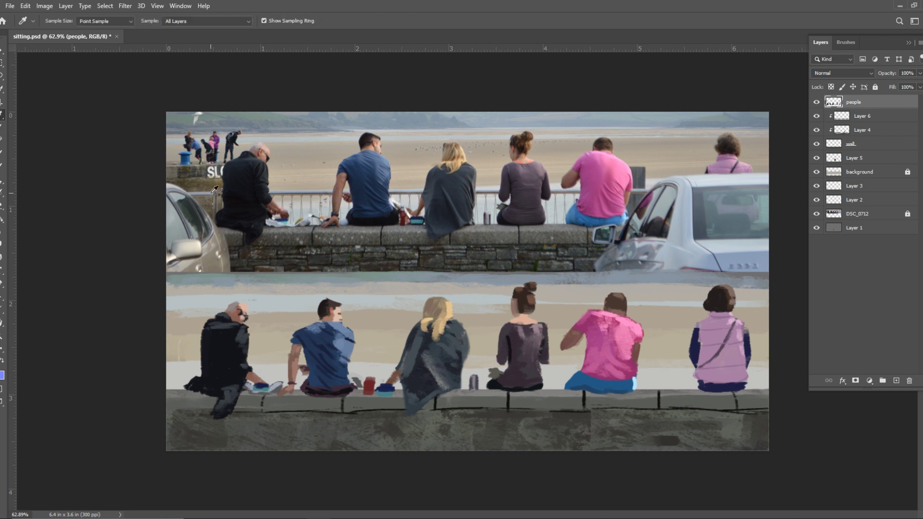
pyautogui.press('b')
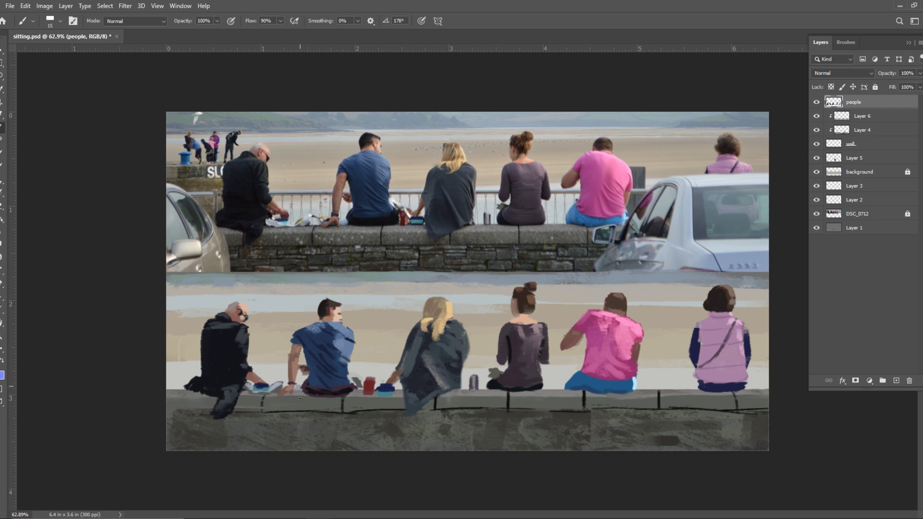
pyautogui.press('i')
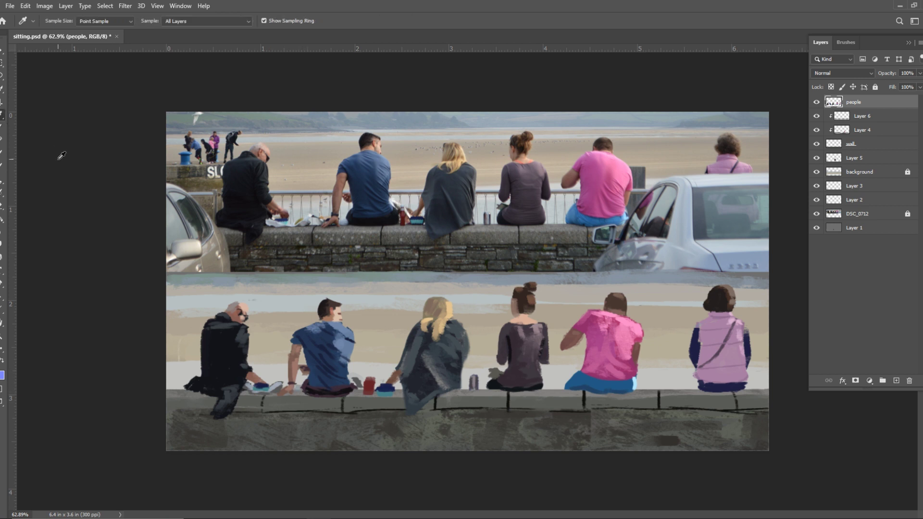
pyautogui.click(289, 220)
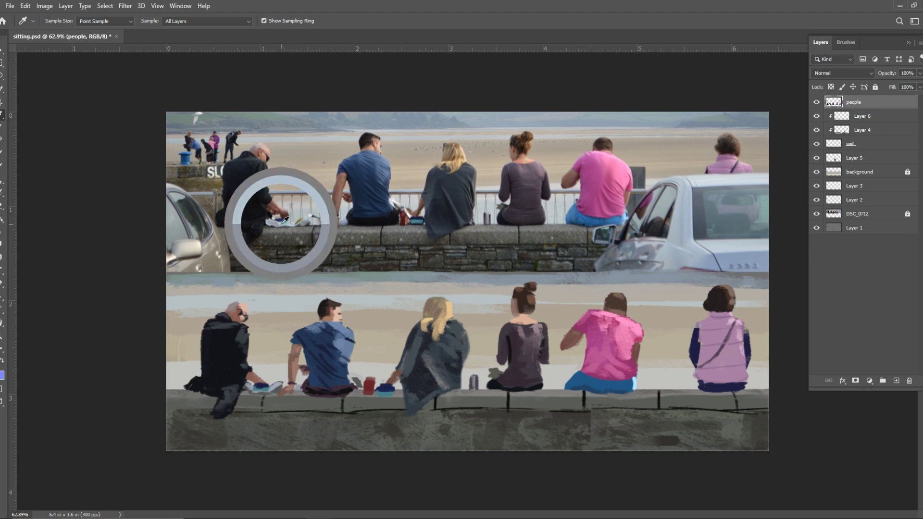
pyautogui.press('b')
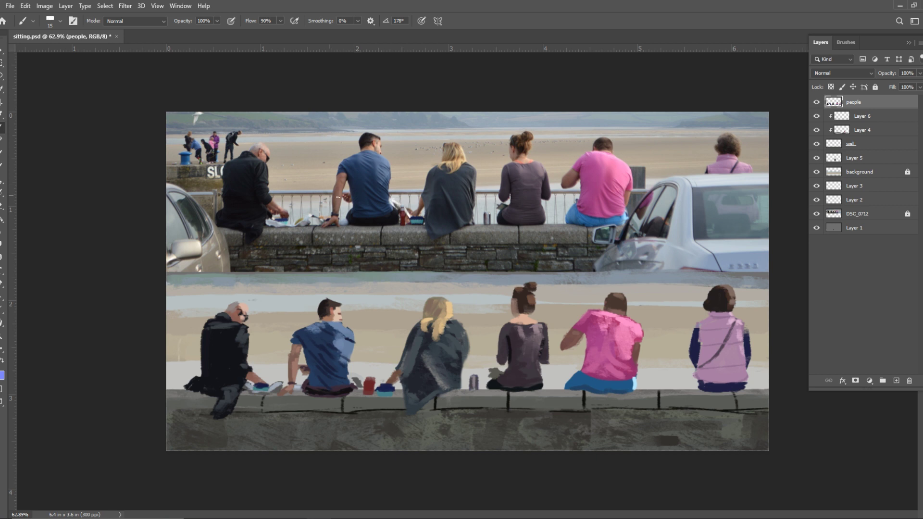
# Check the background layer, hide the DSC_0712 photo, and sample the painted sea's colour
pyautogui.click(816, 172)
pyautogui.click(817, 172)
pyautogui.click(817, 214)
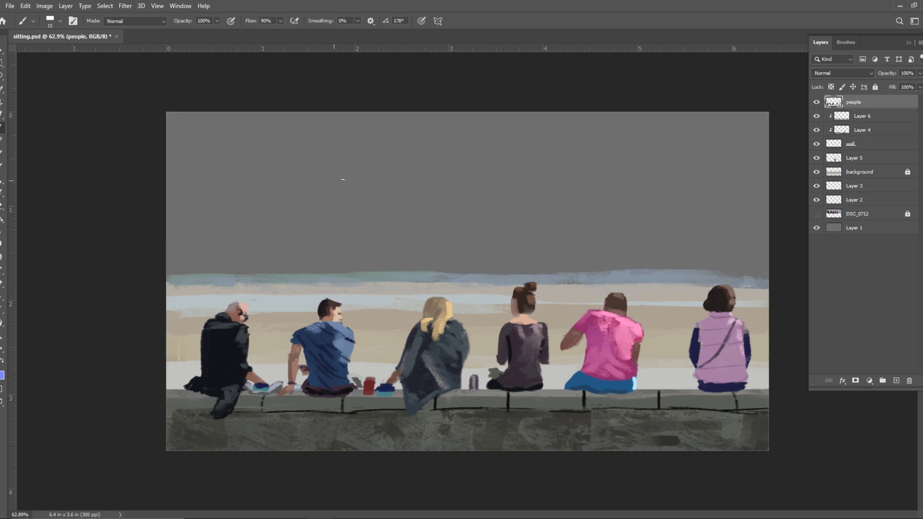
pyautogui.click(2, 115)
pyautogui.click(271, 274)
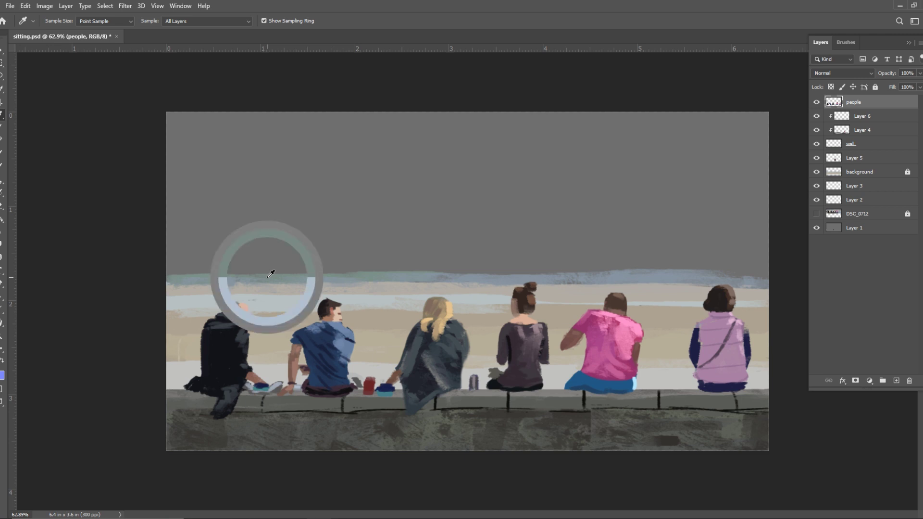
pyautogui.click(2, 128)
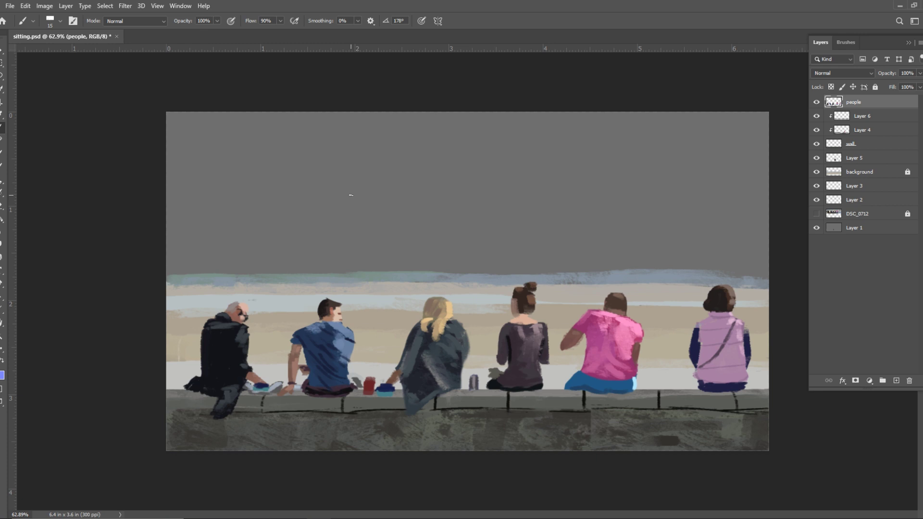
# Enlarge the brush to 30 and sweep pale green-grey diagonal strokes across the upper-left sky
pyautogui.press(']')
pyautogui.press(']')
pyautogui.moveTo(360, 200)
pyautogui.mouseDown()
pyautogui.moveTo(459, 271)
pyautogui.moveTo(331, 248)
pyautogui.moveTo(289, 269)
pyautogui.moveTo(259, 263)
pyautogui.moveTo(250, 207)
pyautogui.moveTo(231, 173)
pyautogui.moveTo(211, 164)
pyautogui.moveTo(195, 127)
pyautogui.moveTo(173, 145)
pyautogui.mouseUp()
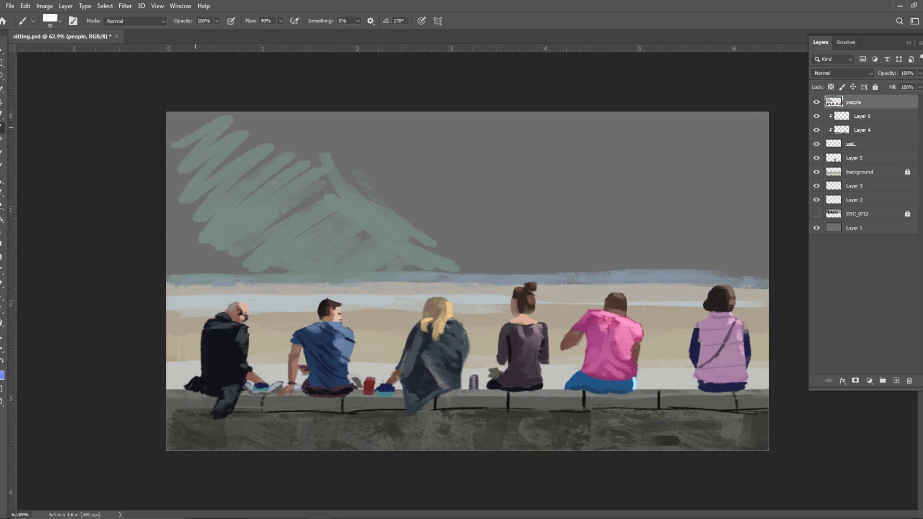
pyautogui.moveTo(319, 166)
pyautogui.mouseDown()
pyautogui.moveTo(321, 146)
pyautogui.moveTo(289, 106)
pyautogui.moveTo(286, 170)
pyautogui.moveTo(249, 126)
pyautogui.moveTo(239, 186)
pyautogui.moveTo(179, 129)
pyautogui.moveTo(187, 235)
pyautogui.moveTo(171, 226)
pyautogui.moveTo(186, 280)
pyautogui.moveTo(166, 269)
pyautogui.moveTo(249, 270)
pyautogui.moveTo(255, 258)
pyautogui.moveTo(321, 282)
pyautogui.mouseUp()
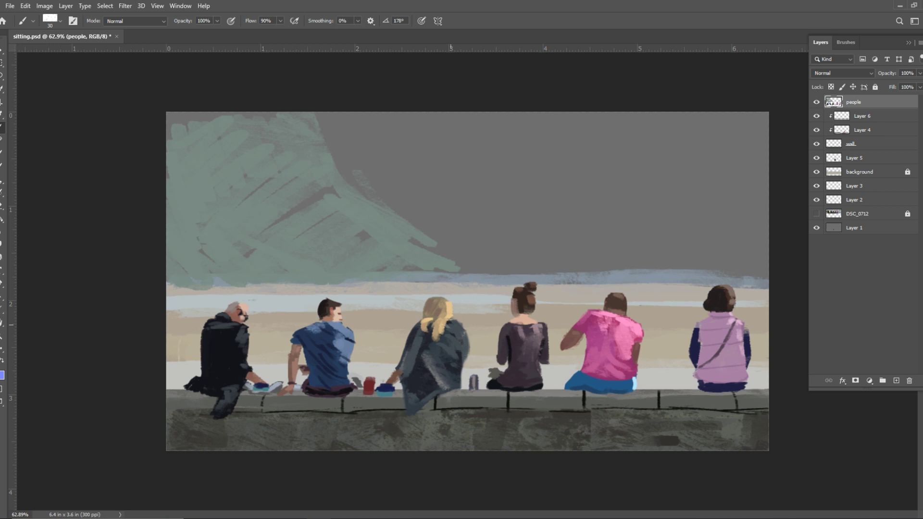
# Choose a lighter, more saturated sky blue as the foreground colour
pyautogui.press('i')
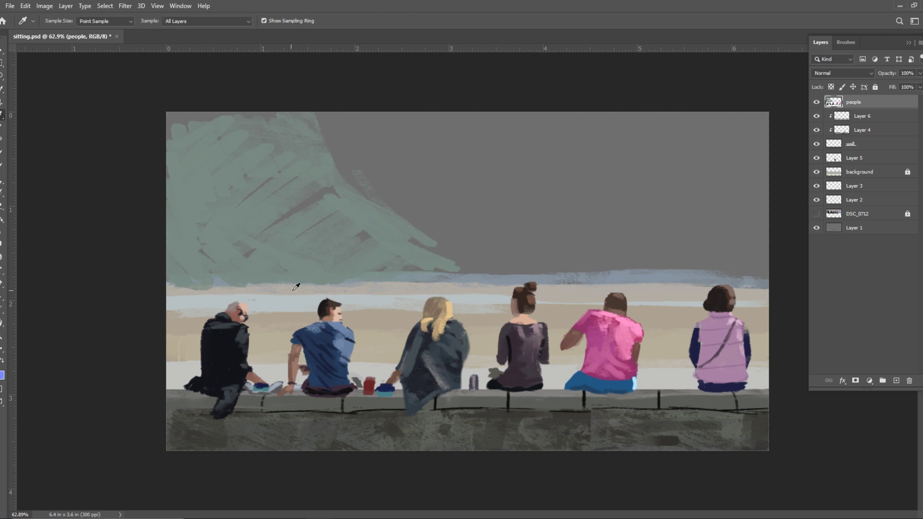
pyautogui.hotkey('shift', 'F5')
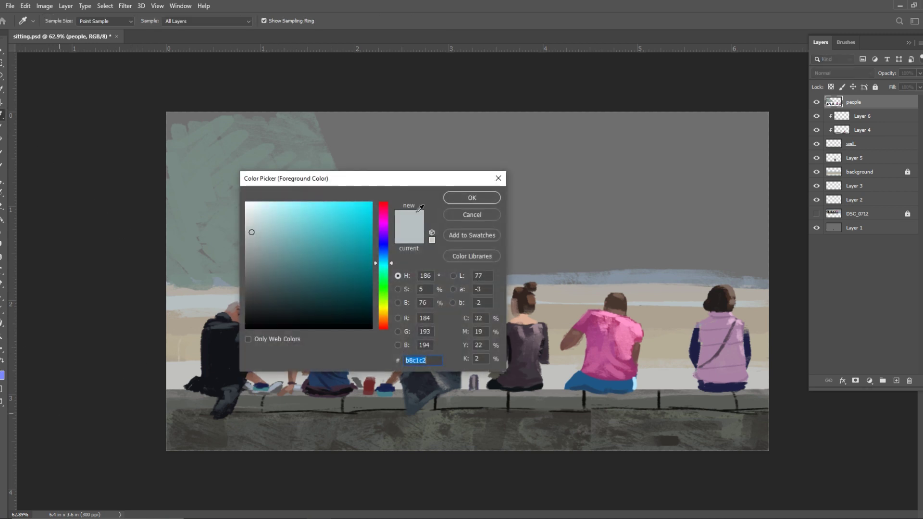
pyautogui.click(383, 247)
pyautogui.moveTo(293, 211); pyautogui.dragTo(371, 238)
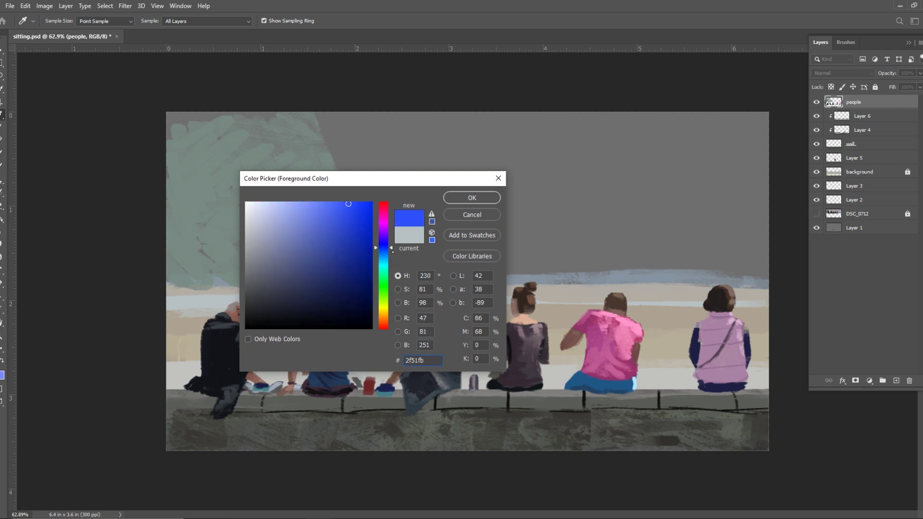
pyautogui.moveTo(348, 203); pyautogui.dragTo(296, 214)
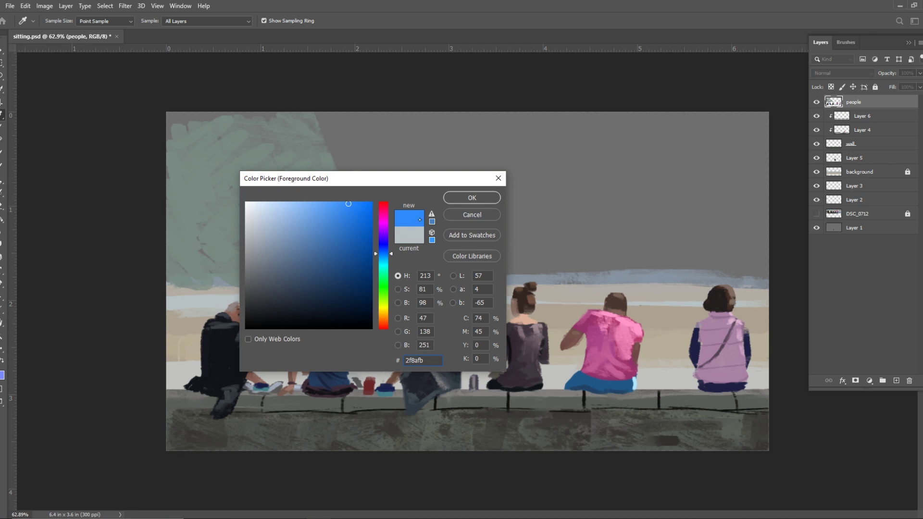
pyautogui.click(466, 195)
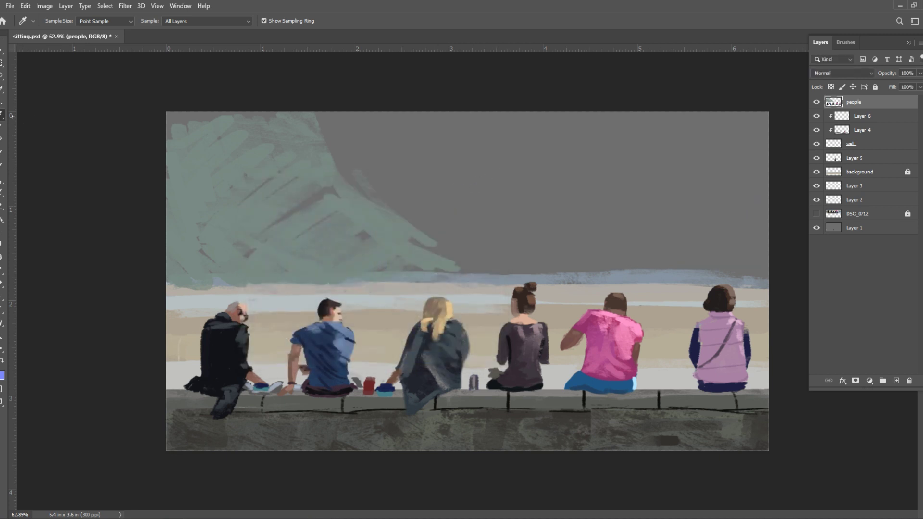
# Lasso the upper sky and paint blue into its right side with an 80 brush
pyautogui.press('l')
pyautogui.moveTo(223, 108)
pyautogui.mouseDown()
pyautogui.moveTo(160, 159)
pyautogui.moveTo(395, 186)
pyautogui.moveTo(672, 192)
pyautogui.moveTo(676, 115)
pyautogui.moveTo(264, 99)
pyautogui.moveTo(226, 109)
pyautogui.mouseUp()
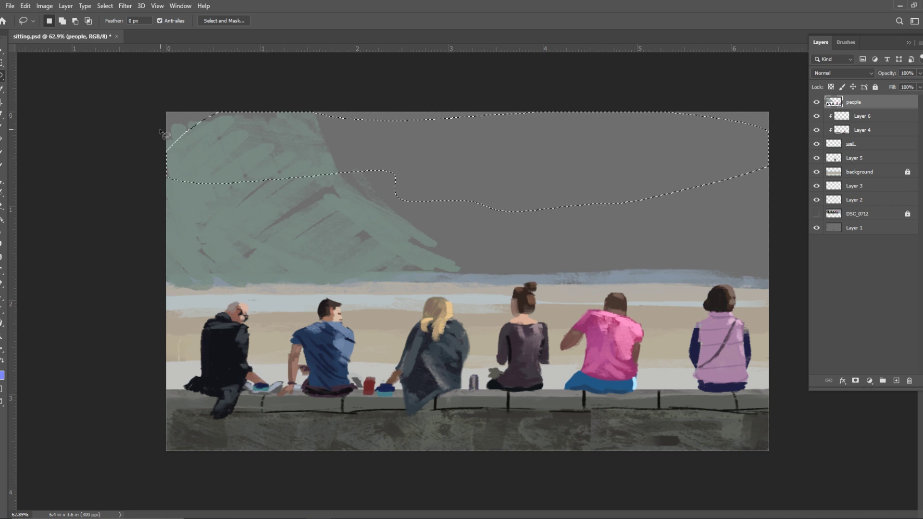
pyautogui.press('b')
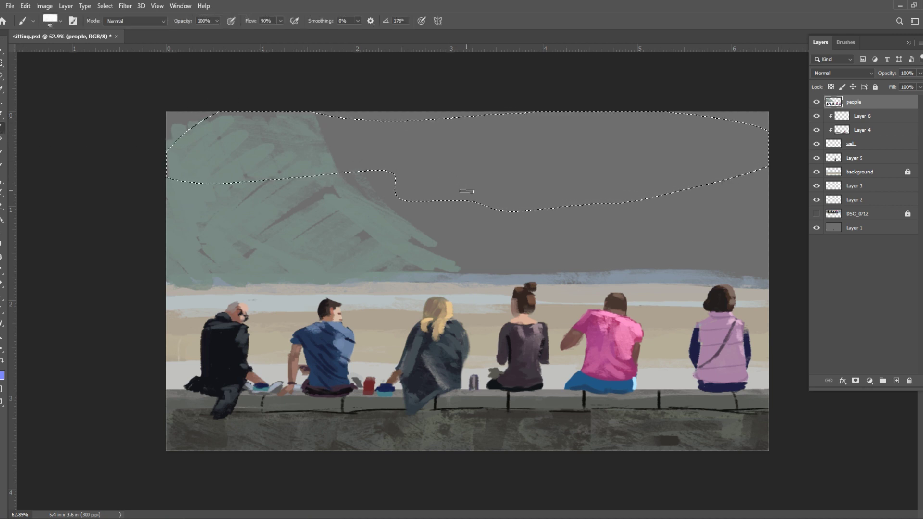
pyautogui.press(']')
pyautogui.press(']')
pyautogui.press(']')
pyautogui.press(']')
pyautogui.press(']')
pyautogui.moveTo(472, 184)
pyautogui.mouseDown()
pyautogui.moveTo(625, 128)
pyautogui.moveTo(481, 166)
pyautogui.moveTo(524, 201)
pyautogui.moveTo(639, 158)
pyautogui.mouseUp()
pyautogui.moveTo(552, 197); pyautogui.dragTo(750, 150)
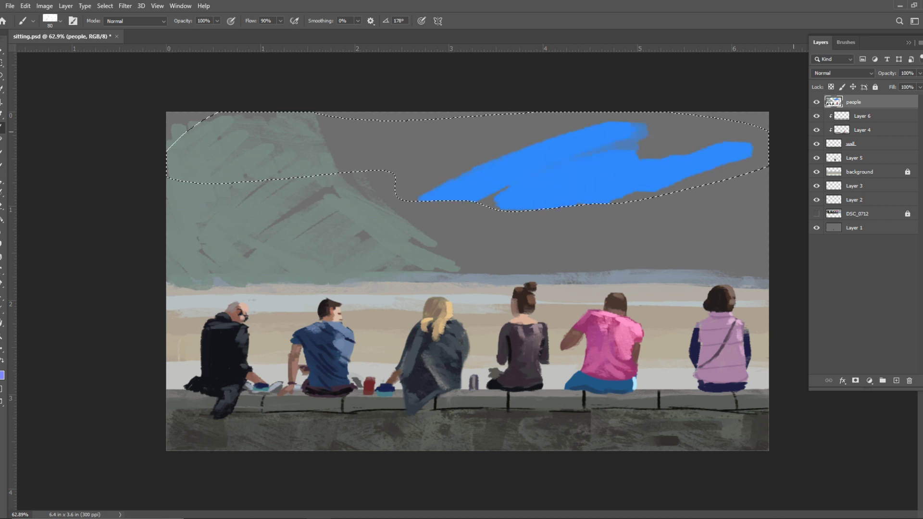
pyautogui.moveTo(480, 207)
pyautogui.mouseDown()
pyautogui.moveTo(764, 128)
pyautogui.moveTo(750, 159)
pyautogui.moveTo(658, 178)
pyautogui.moveTo(622, 119)
pyautogui.moveTo(668, 115)
pyautogui.mouseUp()
# Cover the remaining grey at the top, notch and edges with blue, then deselect
pyautogui.moveTo(473, 146)
pyautogui.mouseDown()
pyautogui.moveTo(336, 174)
pyautogui.moveTo(250, 144)
pyautogui.moveTo(231, 168)
pyautogui.moveTo(178, 144)
pyautogui.mouseUp()
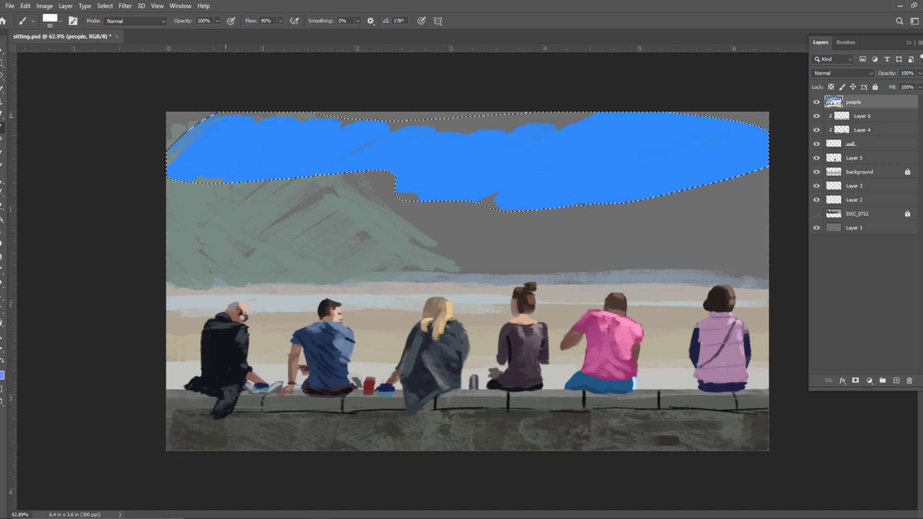
pyautogui.moveTo(478, 133)
pyautogui.mouseDown()
pyautogui.moveTo(603, 114)
pyautogui.moveTo(566, 158)
pyautogui.moveTo(485, 212)
pyautogui.mouseUp()
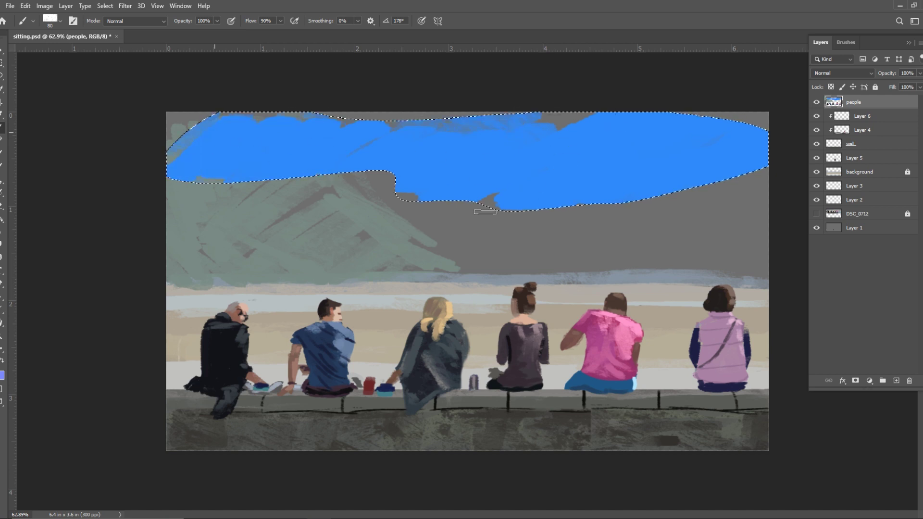
pyautogui.moveTo(347, 201); pyautogui.dragTo(490, 200)
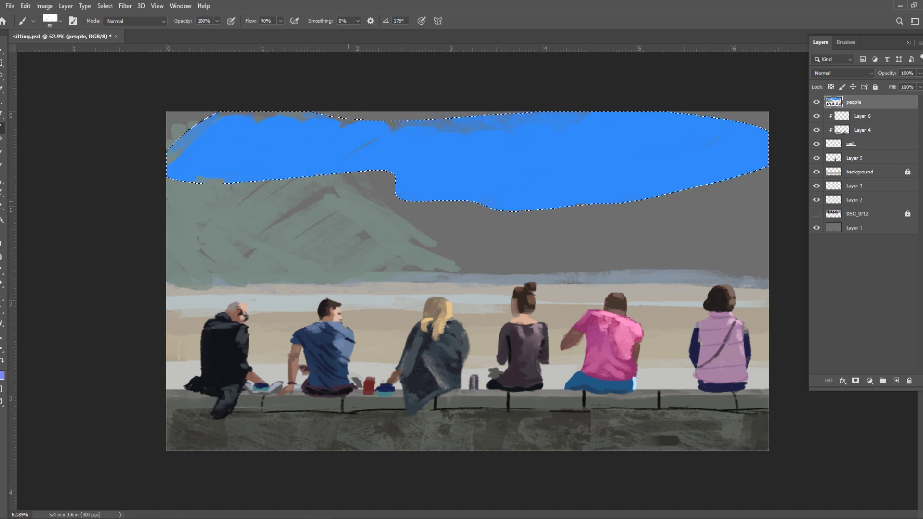
pyautogui.moveTo(179, 163)
pyautogui.mouseDown()
pyautogui.moveTo(384, 141)
pyautogui.moveTo(337, 121)
pyautogui.moveTo(210, 114)
pyautogui.mouseUp()
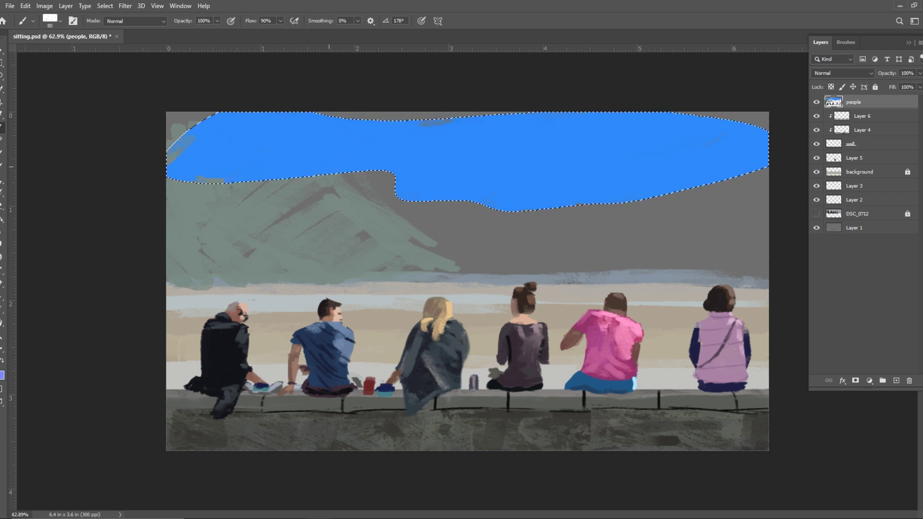
pyautogui.press('l')
pyautogui.hotkey('ctrl', 'd')
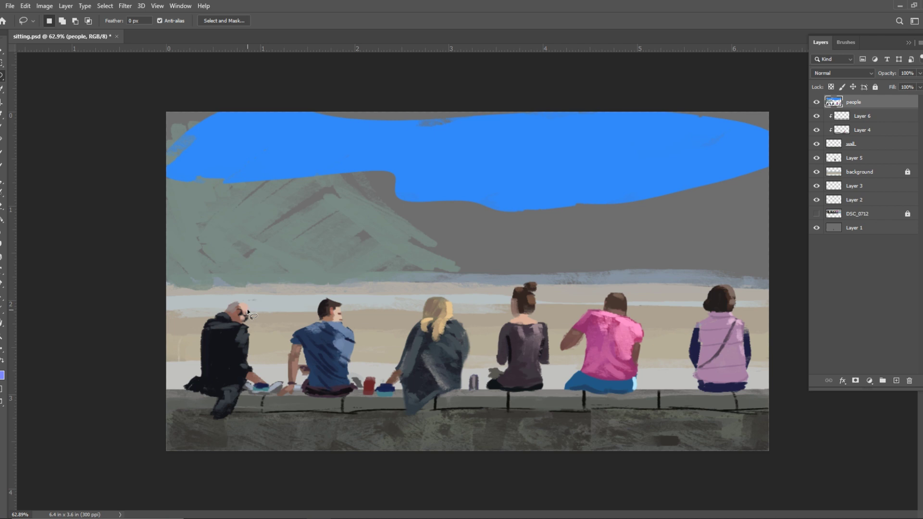
# Paint blue over the left mountains and the grey top-right corner
pyautogui.press('b')
pyautogui.moveTo(177, 161)
pyautogui.mouseDown()
pyautogui.moveTo(192, 194)
pyautogui.moveTo(247, 178)
pyautogui.moveTo(239, 215)
pyautogui.moveTo(276, 211)
pyautogui.moveTo(429, 156)
pyautogui.moveTo(471, 123)
pyautogui.moveTo(441, 118)
pyautogui.moveTo(323, 142)
pyautogui.moveTo(234, 107)
pyautogui.moveTo(149, 151)
pyautogui.moveTo(190, 107)
pyautogui.moveTo(176, 166)
pyautogui.mouseUp()
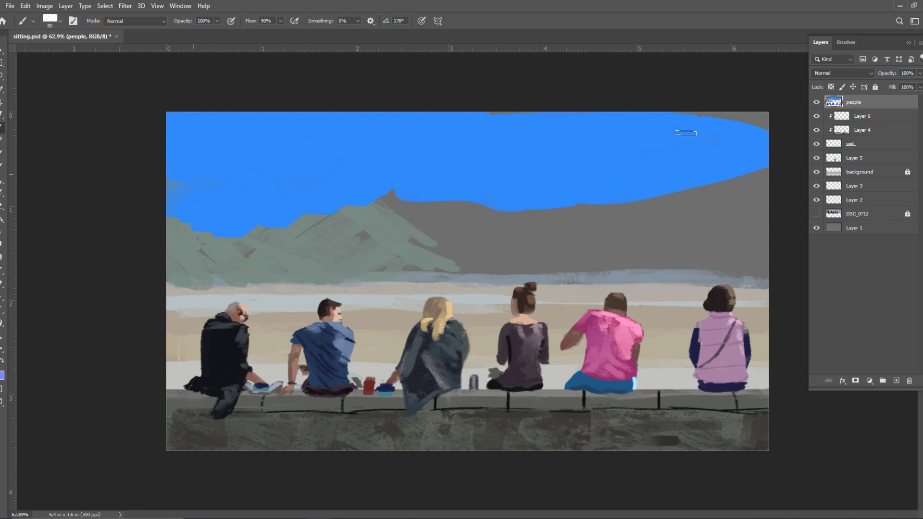
pyautogui.moveTo(786, 144); pyautogui.dragTo(768, 150)
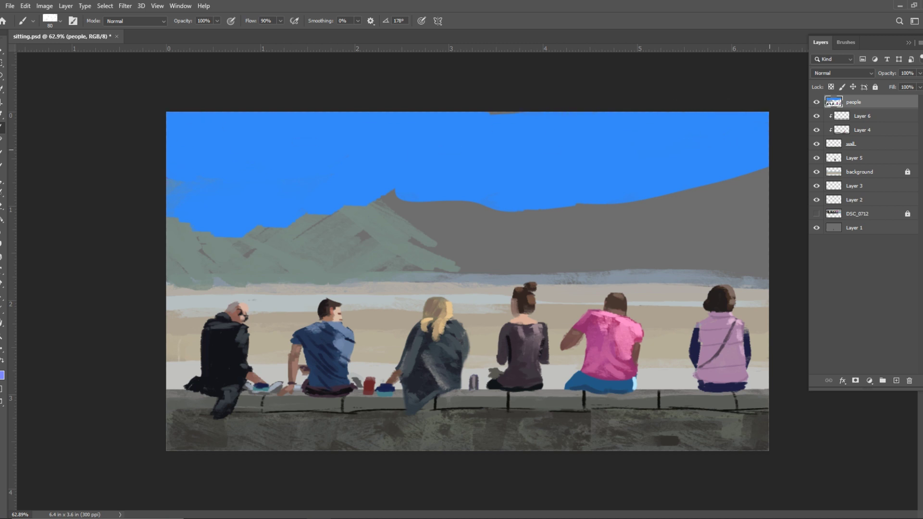
# Brush a lighter blue over the left mountains and lower sky, then lasso a thin horizon band
pyautogui.click(2, 375)
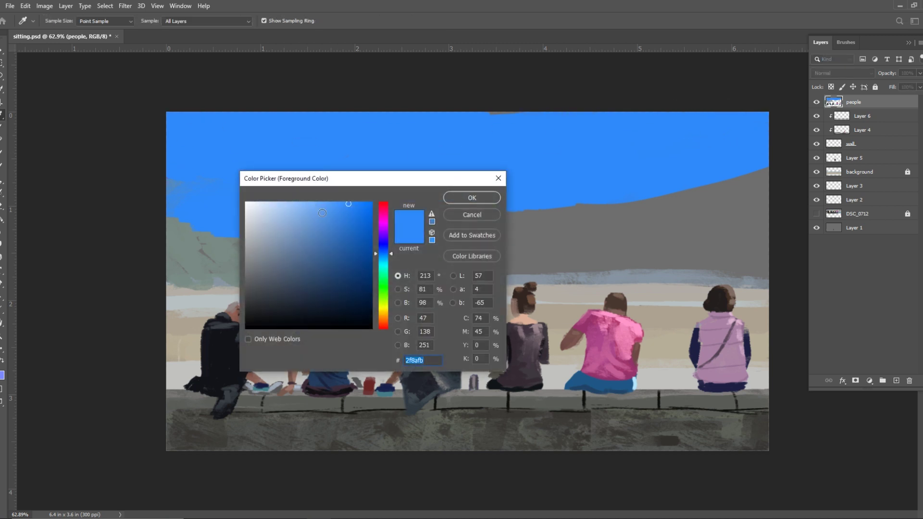
pyautogui.press('Return')
pyautogui.moveTo(158, 208)
pyautogui.mouseDown()
pyautogui.moveTo(217, 251)
pyautogui.moveTo(307, 208)
pyautogui.moveTo(342, 240)
pyautogui.moveTo(466, 220)
pyautogui.moveTo(572, 227)
pyautogui.moveTo(759, 211)
pyautogui.moveTo(683, 226)
pyautogui.moveTo(721, 180)
pyautogui.moveTo(787, 171)
pyautogui.moveTo(620, 189)
pyautogui.moveTo(288, 190)
pyautogui.mouseUp()
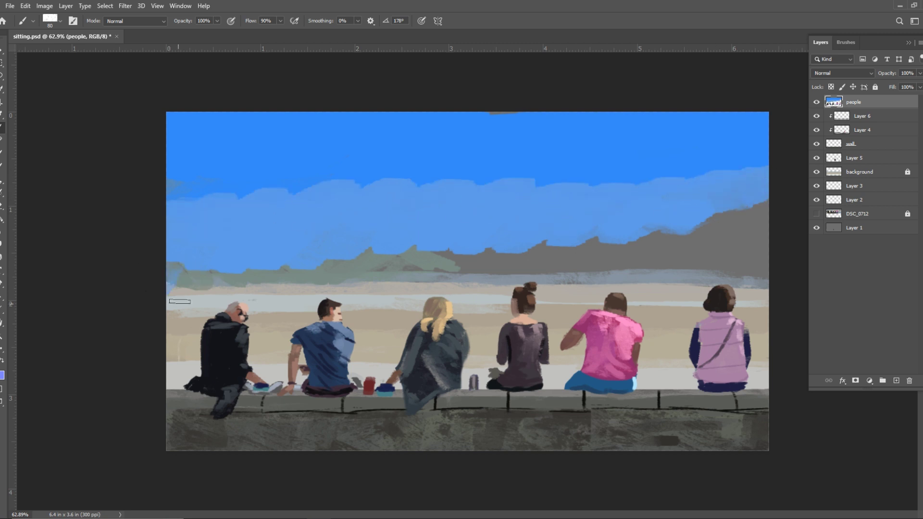
pyautogui.moveTo(166, 283)
pyautogui.mouseDown()
pyautogui.moveTo(271, 286)
pyautogui.moveTo(205, 284)
pyautogui.moveTo(773, 258)
pyautogui.moveTo(684, 255)
pyautogui.moveTo(774, 237)
pyautogui.moveTo(692, 243)
pyautogui.moveTo(770, 199)
pyautogui.moveTo(620, 256)
pyautogui.moveTo(589, 254)
pyautogui.moveTo(614, 237)
pyautogui.moveTo(470, 265)
pyautogui.moveTo(460, 254)
pyautogui.moveTo(350, 265)
pyautogui.moveTo(327, 252)
pyautogui.moveTo(260, 265)
pyautogui.moveTo(207, 263)
pyautogui.moveTo(127, 288)
pyautogui.mouseUp()
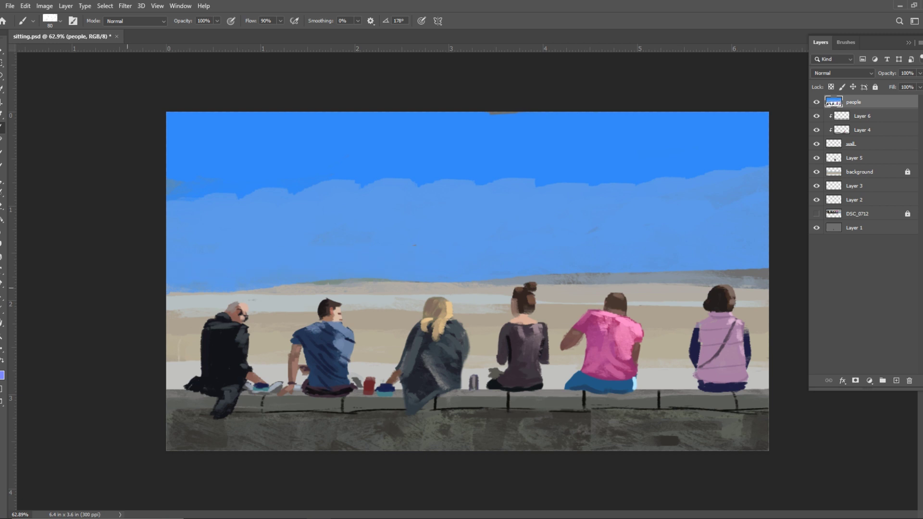
pyautogui.press('l')
pyautogui.moveTo(165, 278)
pyautogui.mouseDown()
pyautogui.moveTo(669, 260)
pyautogui.moveTo(794, 268)
pyautogui.moveTo(662, 298)
pyautogui.moveTo(282, 281)
pyautogui.moveTo(111, 293)
pyautogui.mouseUp()
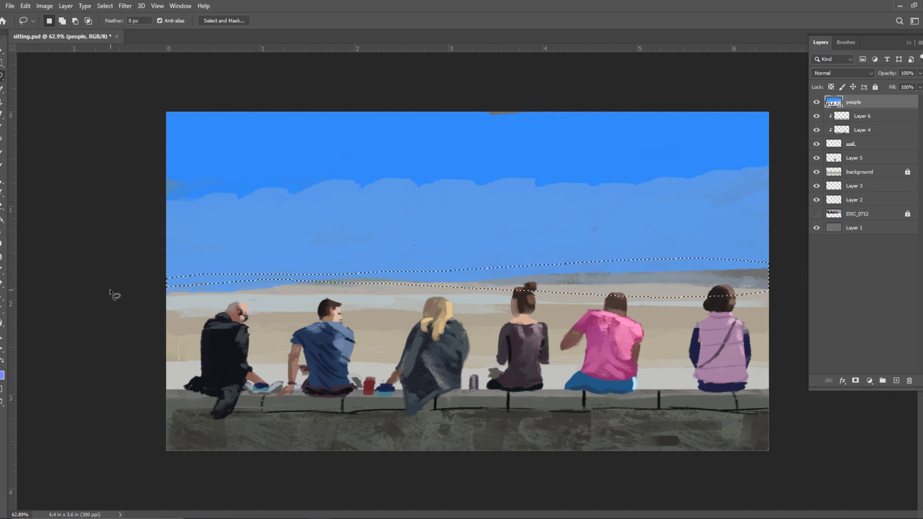
# Fill a grey horizon band and a beige left horizon strip, deselecting each
pyautogui.hotkey('alt', 'BackSpace')
pyautogui.hotkey('ctrl', 'd')
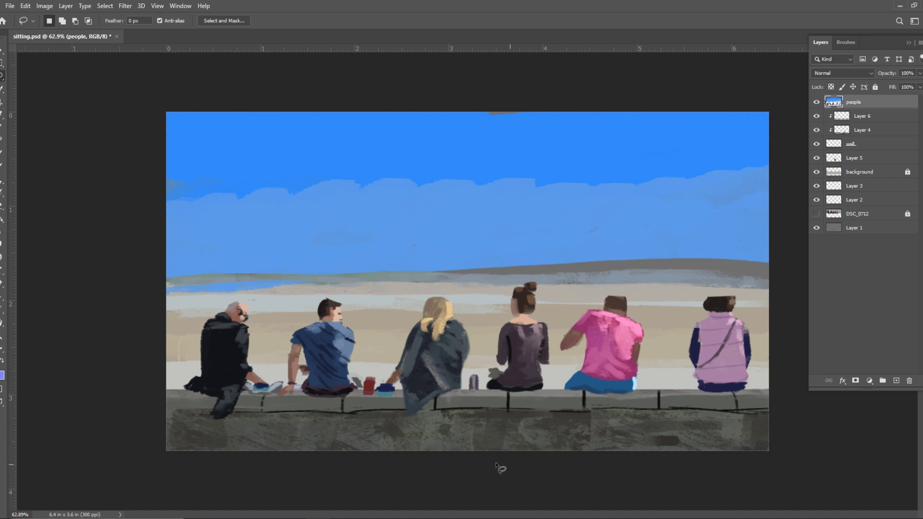
pyautogui.moveTo(163, 310)
pyautogui.mouseDown()
pyautogui.moveTo(353, 298)
pyautogui.moveTo(324, 278)
pyautogui.moveTo(160, 282)
pyautogui.moveTo(164, 310)
pyautogui.mouseUp()
pyautogui.hotkey('alt', 'BackSpace')
pyautogui.hotkey('ctrl', 'd')
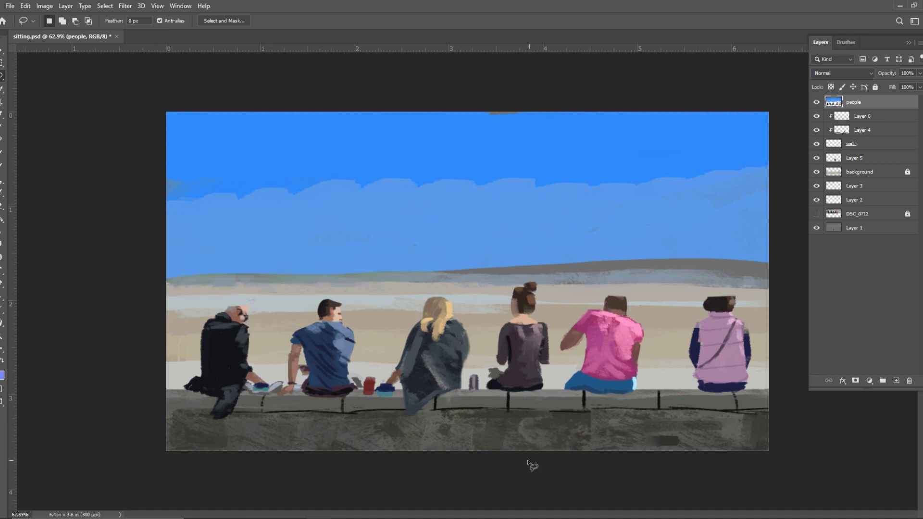
# Sample sky blue and brush lighter blue across the upper sky and right-hand hills
pyautogui.press('i')
pyautogui.click(321, 231)
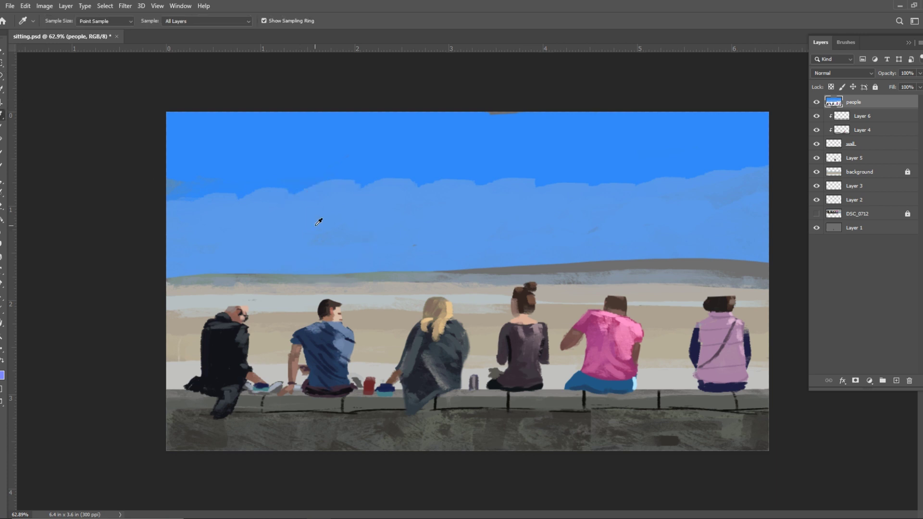
pyautogui.press('b')
pyautogui.moveTo(182, 206)
pyautogui.mouseDown()
pyautogui.moveTo(190, 182)
pyautogui.moveTo(217, 179)
pyautogui.moveTo(212, 200)
pyautogui.moveTo(337, 173)
pyautogui.moveTo(338, 188)
pyautogui.moveTo(354, 196)
pyautogui.moveTo(502, 164)
pyautogui.moveTo(481, 200)
pyautogui.moveTo(654, 172)
pyautogui.moveTo(655, 189)
pyautogui.moveTo(720, 174)
pyautogui.moveTo(751, 191)
pyautogui.mouseUp()
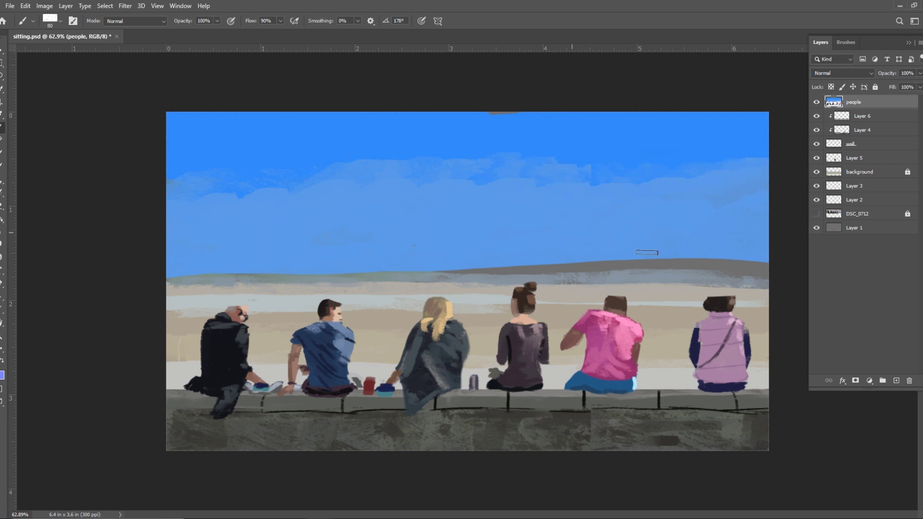
pyautogui.moveTo(697, 262)
pyautogui.mouseDown()
pyautogui.moveTo(768, 258)
pyautogui.moveTo(706, 270)
pyautogui.moveTo(433, 268)
pyautogui.moveTo(810, 271)
pyautogui.mouseUp()
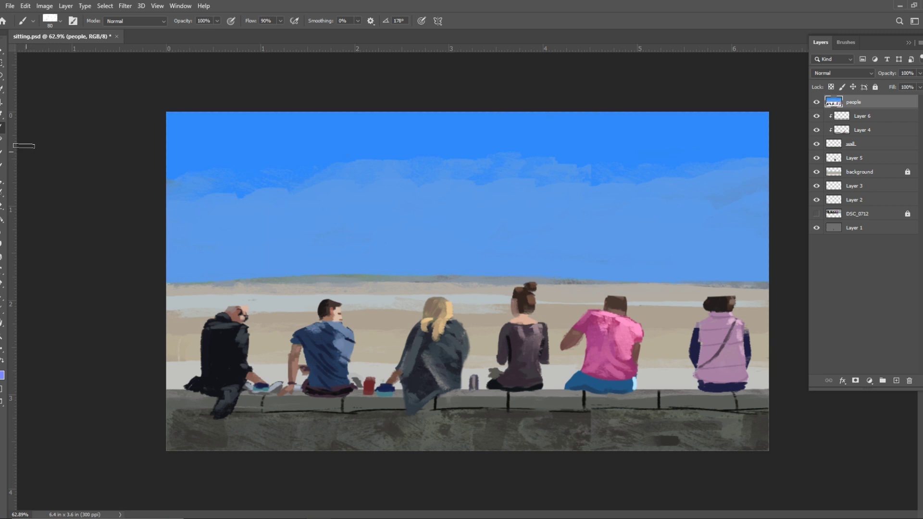
# Paint long white clouds across the upper-left and middle sky
pyautogui.press('i')
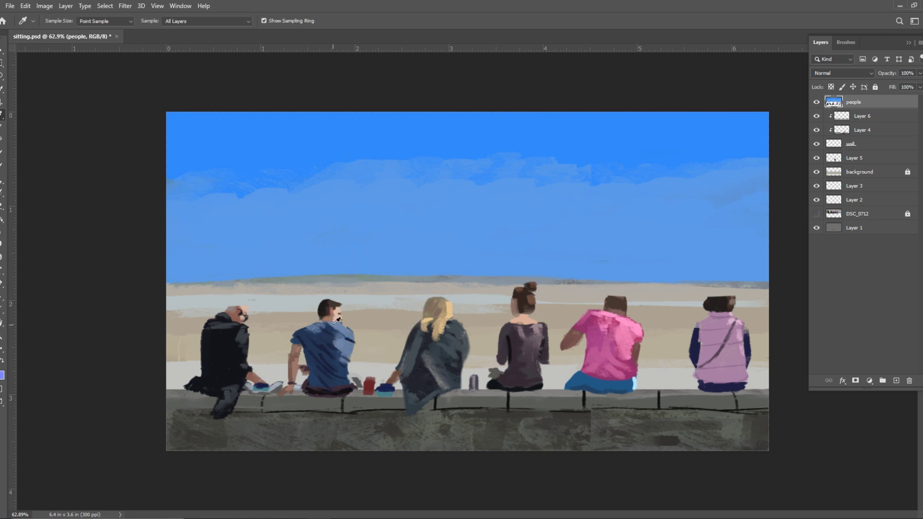
pyautogui.press('b')
pyautogui.moveTo(207, 156); pyautogui.dragTo(358, 168)
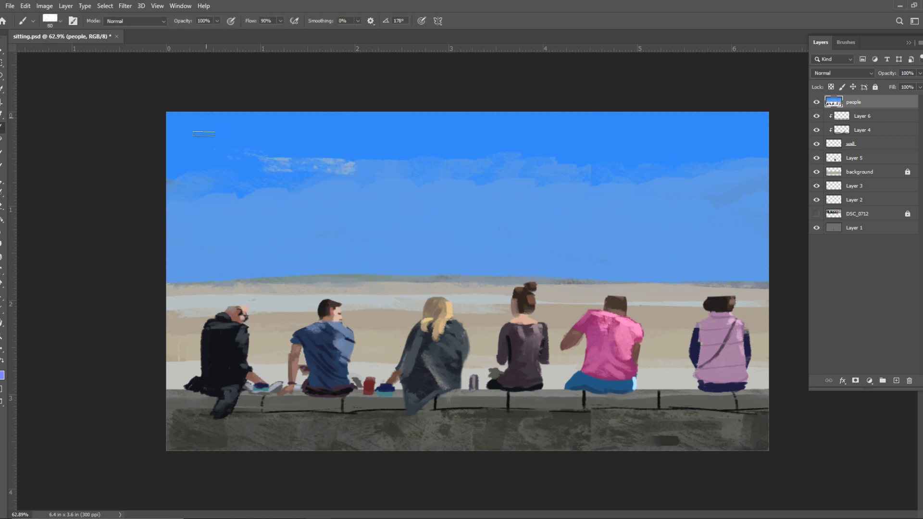
pyautogui.moveTo(203, 134); pyautogui.dragTo(392, 186)
pyautogui.moveTo(231, 154); pyautogui.dragTo(476, 207)
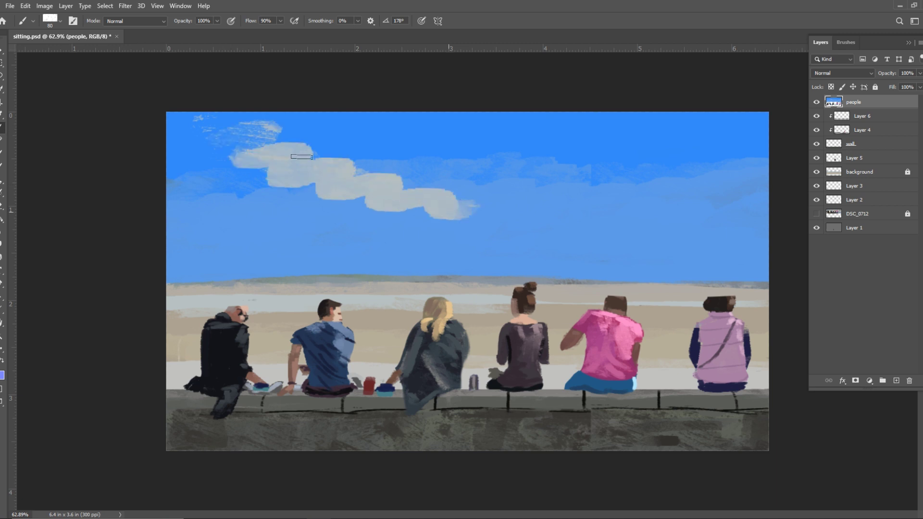
pyautogui.moveTo(302, 156)
pyautogui.mouseDown()
pyautogui.moveTo(304, 186)
pyautogui.moveTo(176, 150)
pyautogui.moveTo(250, 173)
pyautogui.mouseUp()
pyautogui.moveTo(449, 206); pyautogui.dragTo(592, 212)
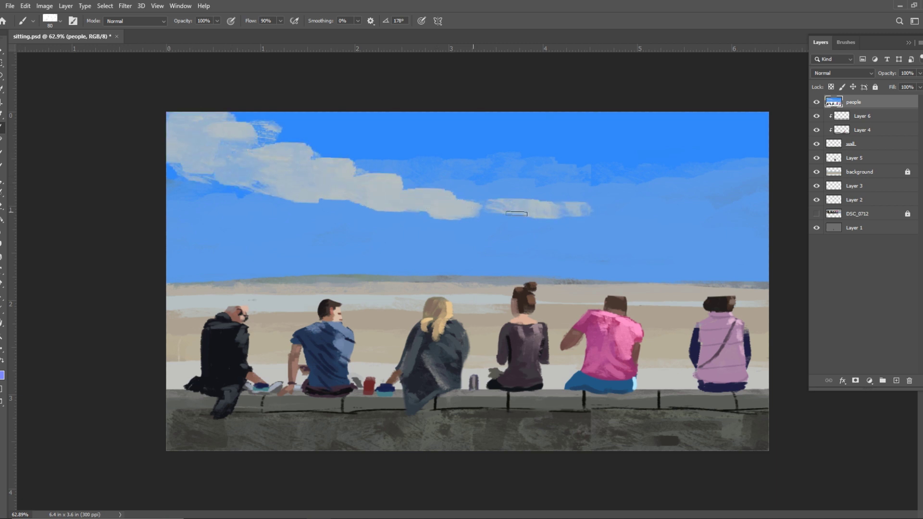
pyautogui.moveTo(516, 214); pyautogui.dragTo(656, 228)
# Build up billowing clouds in the upper-right and right-of-centre sky
pyautogui.moveTo(684, 126); pyautogui.dragTo(708, 129)
pyautogui.moveTo(649, 137); pyautogui.dragTo(743, 147)
pyautogui.moveTo(706, 144); pyautogui.dragTo(757, 158)
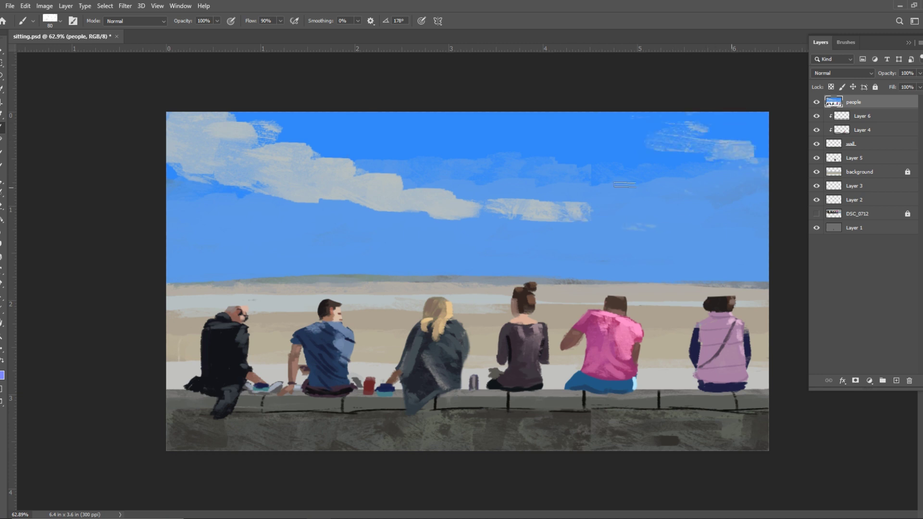
pyautogui.moveTo(690, 158); pyautogui.dragTo(719, 170)
pyautogui.moveTo(644, 161); pyautogui.dragTo(752, 139)
pyautogui.moveTo(670, 144)
pyautogui.mouseDown()
pyautogui.moveTo(757, 115)
pyautogui.moveTo(567, 178)
pyautogui.moveTo(460, 163)
pyautogui.mouseUp()
pyautogui.moveTo(678, 171); pyautogui.dragTo(769, 154)
pyautogui.moveTo(620, 173); pyautogui.dragTo(687, 185)
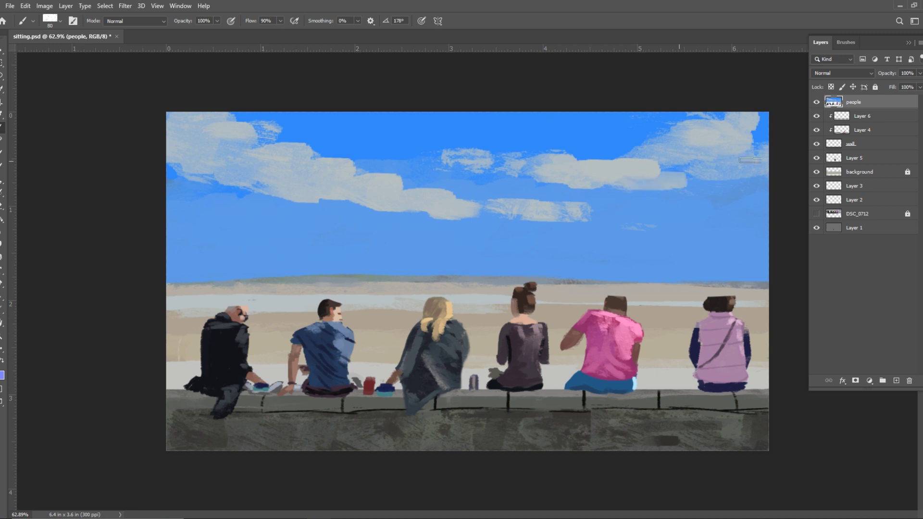
pyautogui.moveTo(750, 160); pyautogui.dragTo(683, 183)
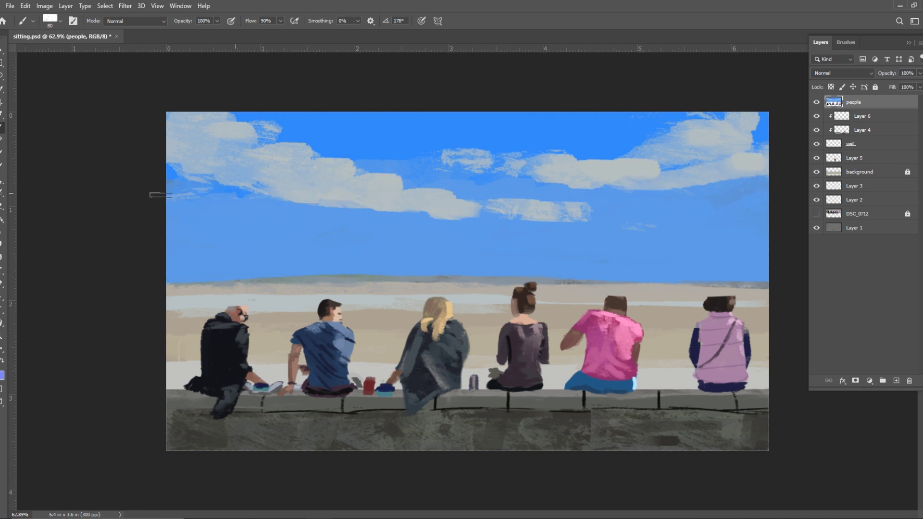
# Brighten the left cloud's lower edge and add a row of small wisps lower down
pyautogui.moveTo(160, 194); pyautogui.dragTo(230, 178)
pyautogui.moveTo(262, 251); pyautogui.dragTo(775, 264)
pyautogui.moveTo(399, 238); pyautogui.dragTo(481, 249)
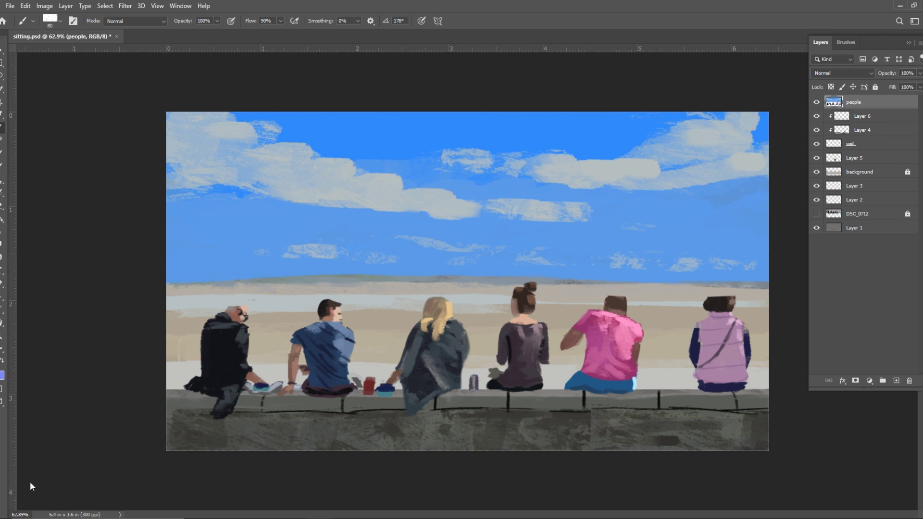
# Set the foreground colour to sandy tan cbac7c
pyautogui.click(2, 116)
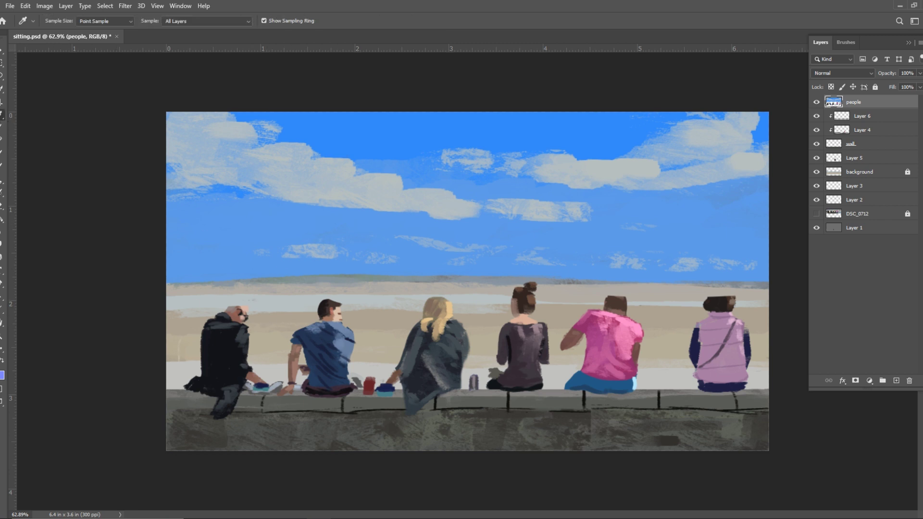
pyautogui.click(2, 375)
pyautogui.click(294, 228)
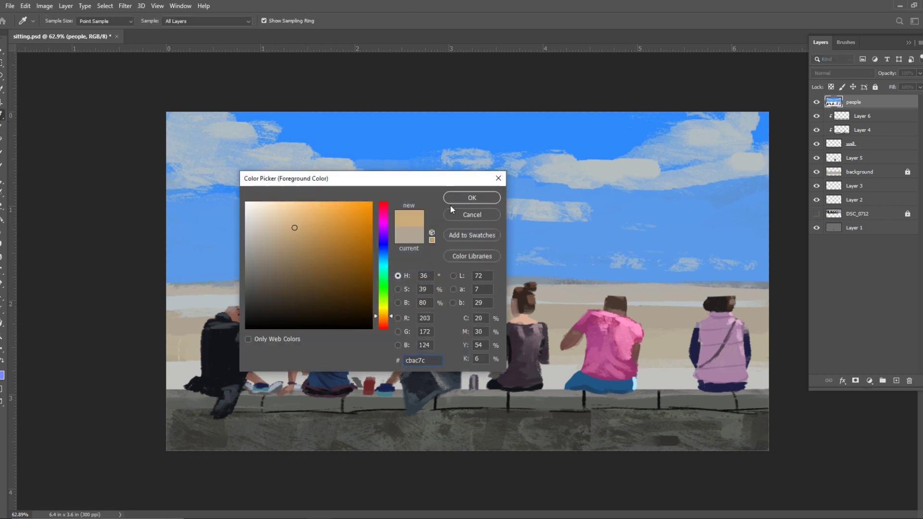
pyautogui.click(467, 198)
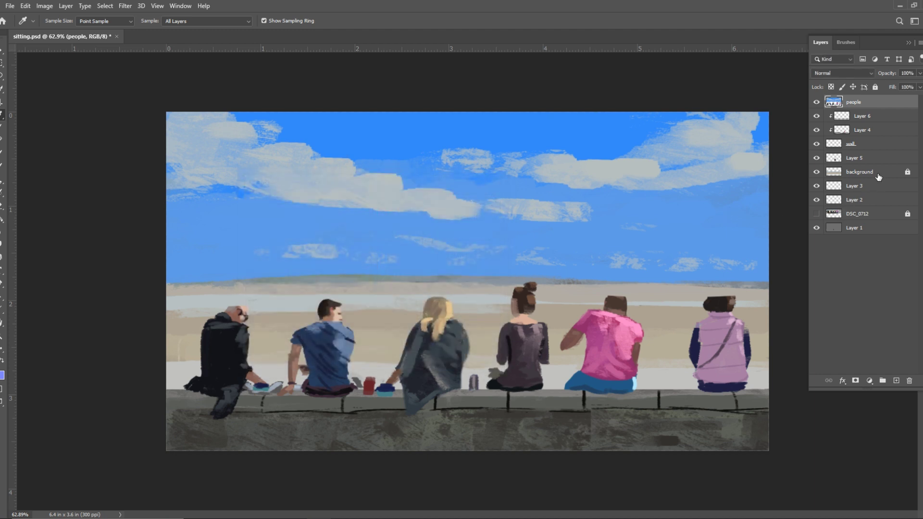
# Unlock the background layer and briefly toggle its visibility to check it
pyautogui.click(907, 172)
pyautogui.click(816, 172)
pyautogui.click(816, 171)
# Lock the background layer and add a new empty layer above it
pyautogui.click(857, 174)
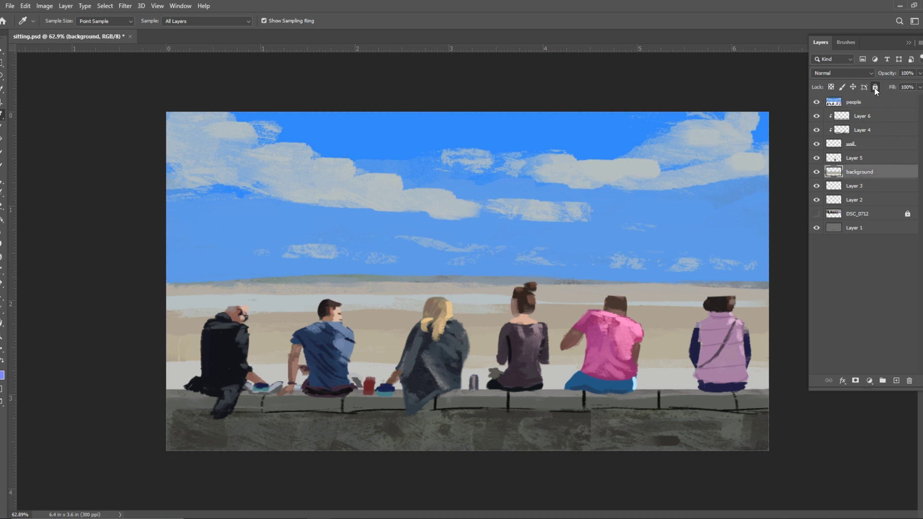
pyautogui.click(875, 87)
pyautogui.click(896, 381)
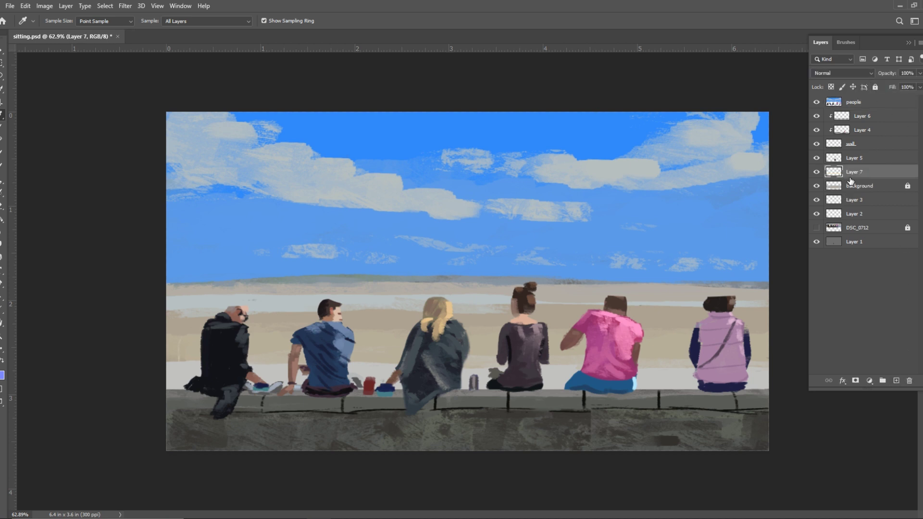
# Paint tan sand behind the first man and over the whitish beach band
pyautogui.press('b')
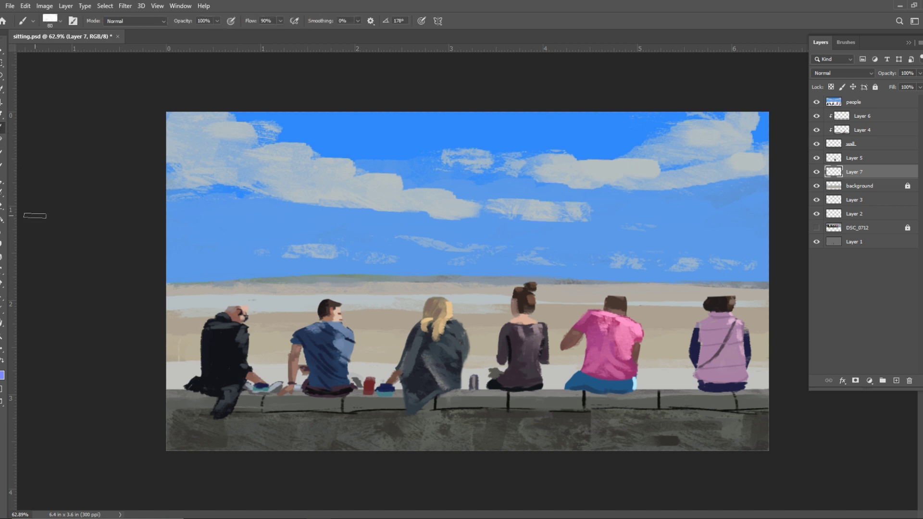
pyautogui.moveTo(190, 332)
pyautogui.mouseDown()
pyautogui.moveTo(224, 345)
pyautogui.moveTo(314, 318)
pyautogui.moveTo(344, 321)
pyautogui.moveTo(320, 354)
pyautogui.moveTo(342, 357)
pyautogui.moveTo(425, 320)
pyautogui.moveTo(446, 327)
pyautogui.moveTo(435, 361)
pyautogui.moveTo(699, 354)
pyautogui.mouseUp()
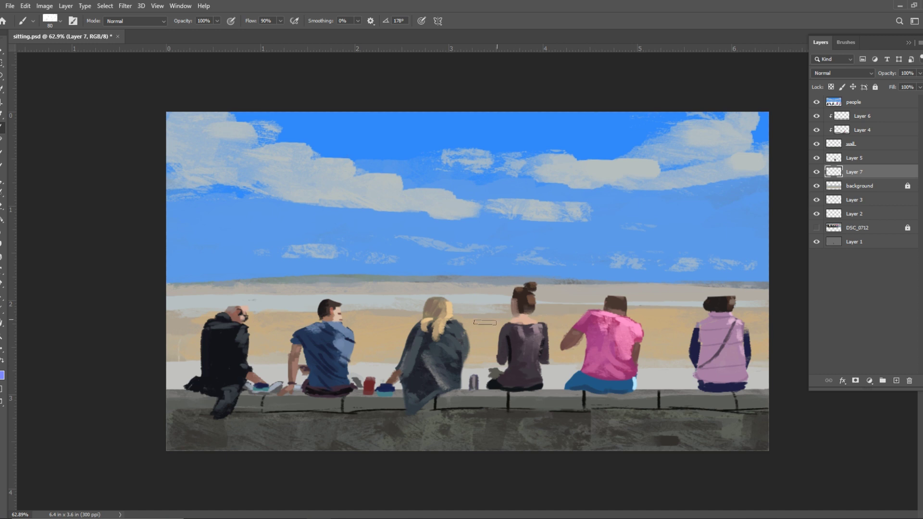
pyautogui.moveTo(325, 283); pyautogui.dragTo(365, 284)
pyautogui.moveTo(437, 292)
pyautogui.mouseDown()
pyautogui.moveTo(491, 285)
pyautogui.moveTo(590, 288)
pyautogui.moveTo(585, 296)
pyautogui.moveTo(754, 293)
pyautogui.mouseUp()
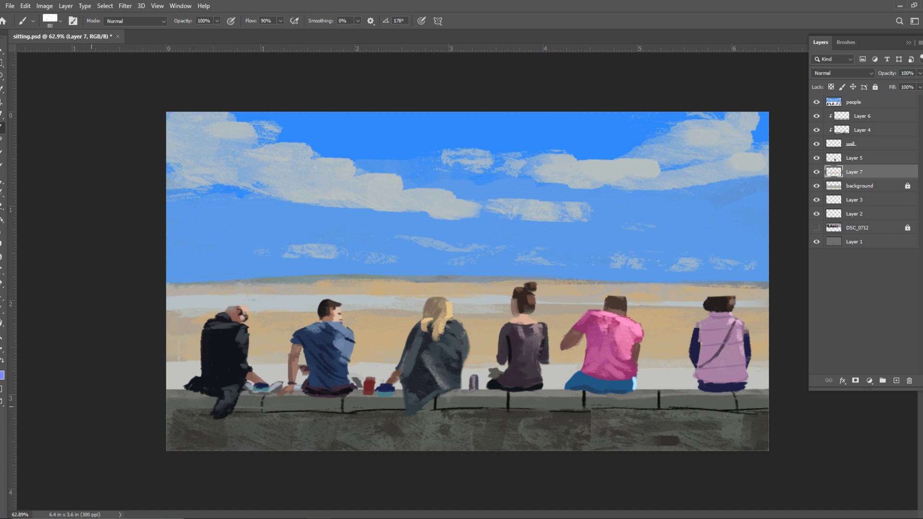
# Paint light-blue water streaks across the beach and the pale strip behind the figures
pyautogui.press('i')
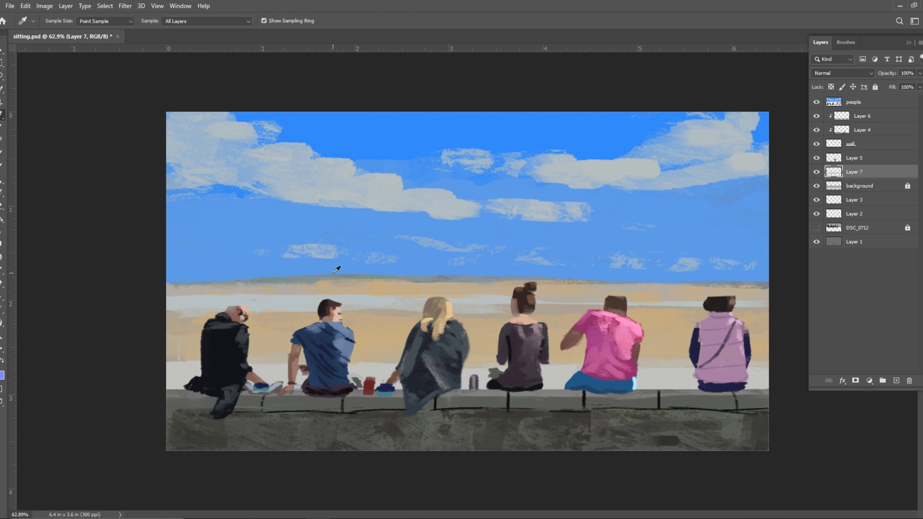
pyautogui.press('b')
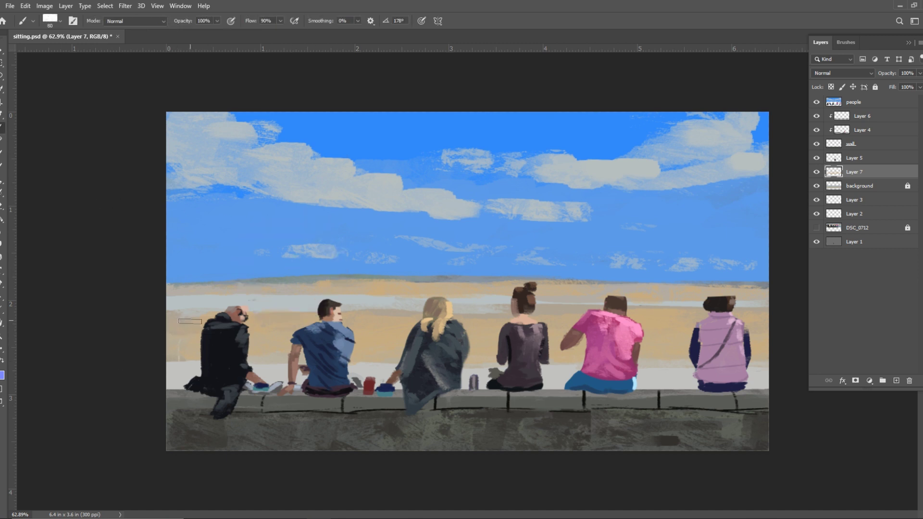
pyautogui.moveTo(211, 304)
pyautogui.mouseDown()
pyautogui.moveTo(466, 310)
pyautogui.moveTo(790, 298)
pyautogui.moveTo(138, 303)
pyautogui.mouseUp()
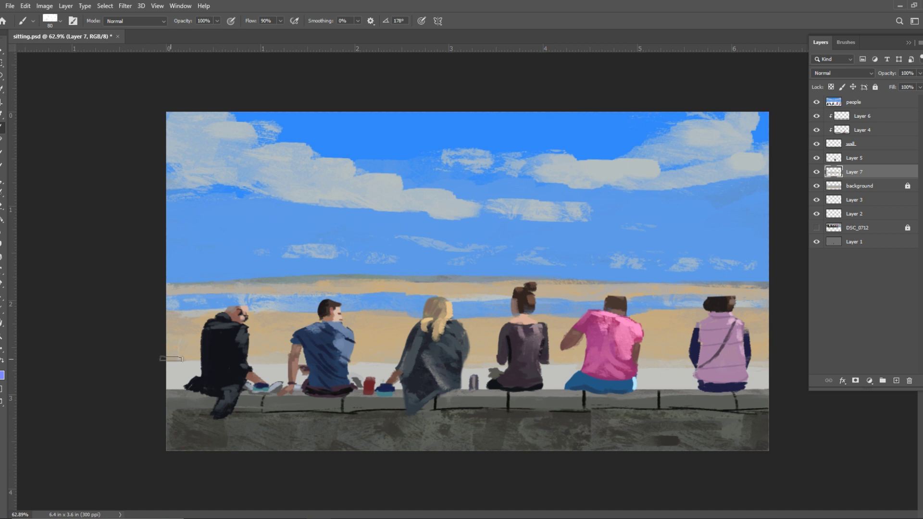
pyautogui.moveTo(187, 369)
pyautogui.mouseDown()
pyautogui.moveTo(213, 362)
pyautogui.moveTo(215, 379)
pyautogui.moveTo(370, 366)
pyautogui.moveTo(422, 380)
pyautogui.moveTo(480, 369)
pyautogui.moveTo(492, 386)
pyautogui.moveTo(592, 369)
pyautogui.moveTo(594, 381)
pyautogui.moveTo(661, 371)
pyautogui.moveTo(768, 383)
pyautogui.mouseUp()
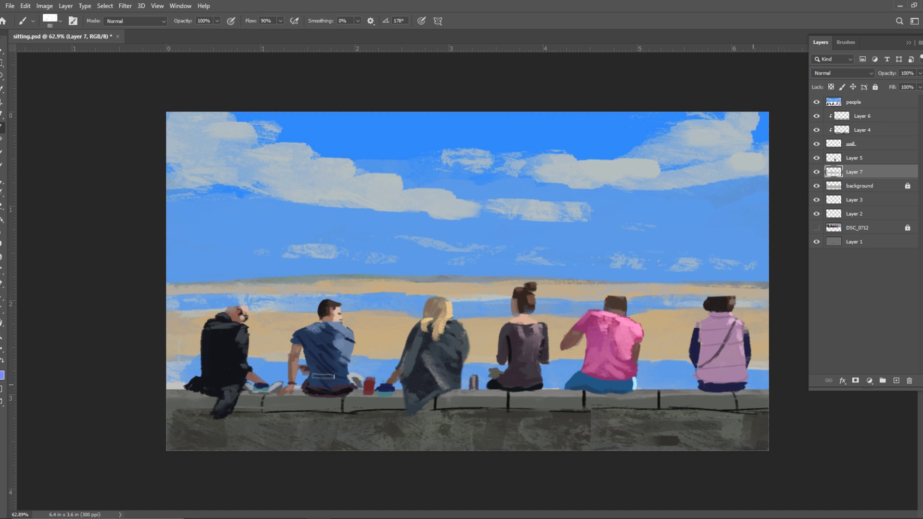
pyautogui.moveTo(139, 356); pyautogui.dragTo(181, 385)
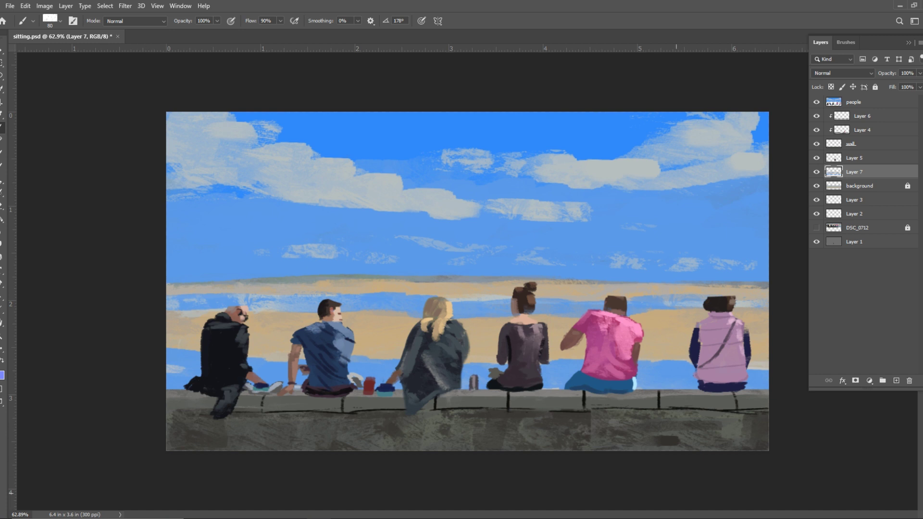
# Compare Layer 7's water streaks on and off, then lower its opacity to 64%
pyautogui.click(817, 173)
pyautogui.click(817, 174)
pyautogui.click(818, 174)
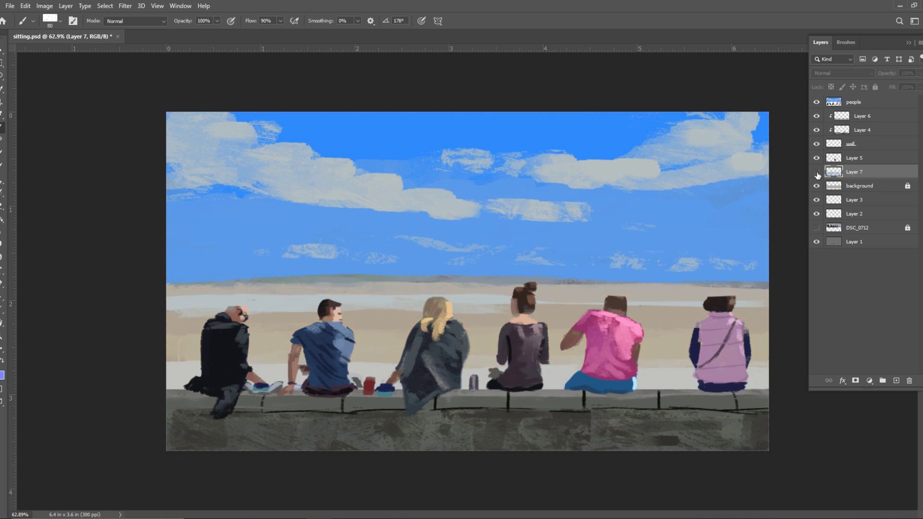
pyautogui.click(817, 173)
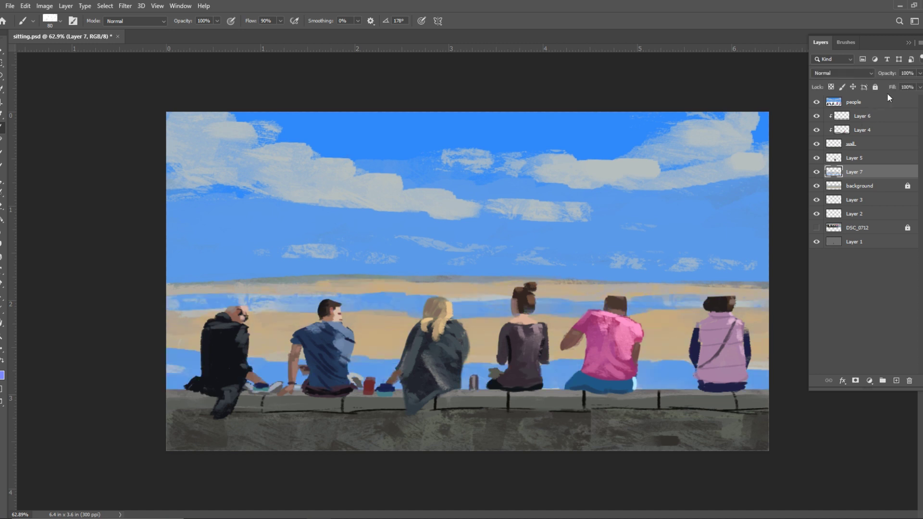
pyautogui.click(920, 73)
pyautogui.moveTo(910, 85); pyautogui.dragTo(903, 87)
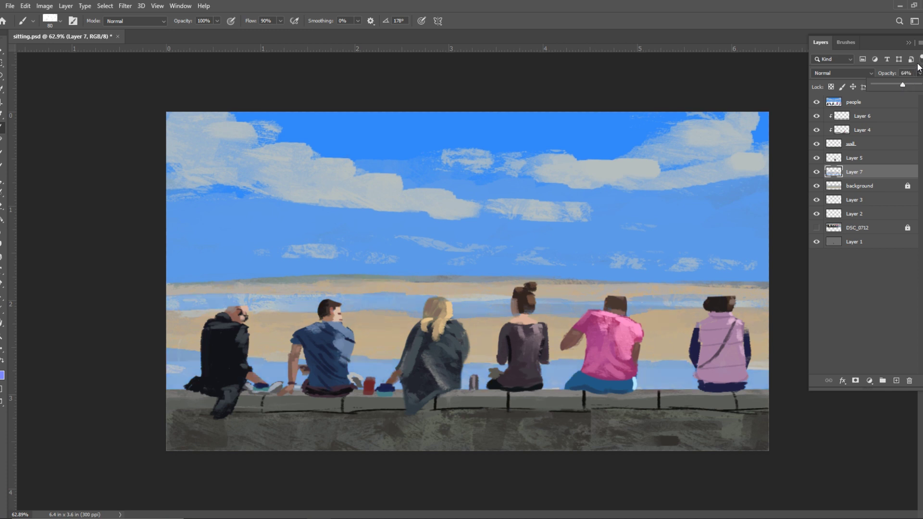
pyautogui.click(858, 163)
# Make the people layer the working layer and toggle its visibility to check underneath
pyautogui.click(858, 160)
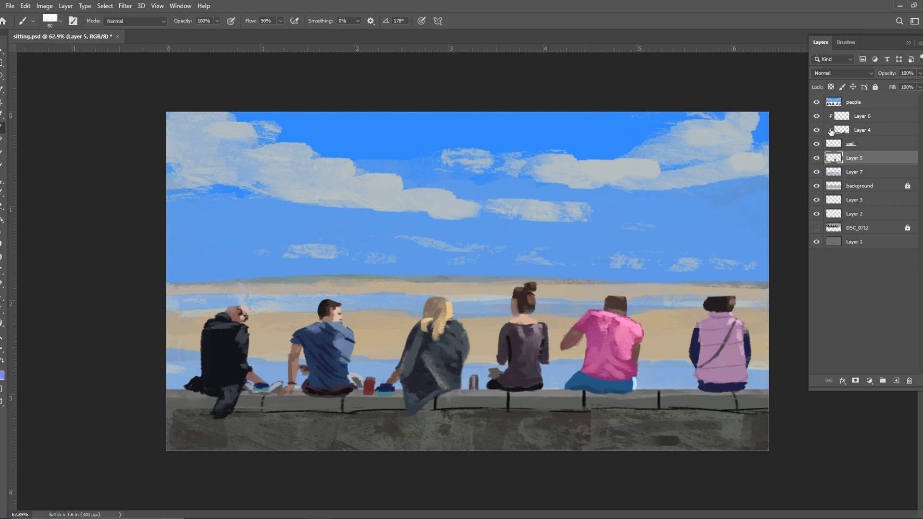
pyautogui.click(861, 108)
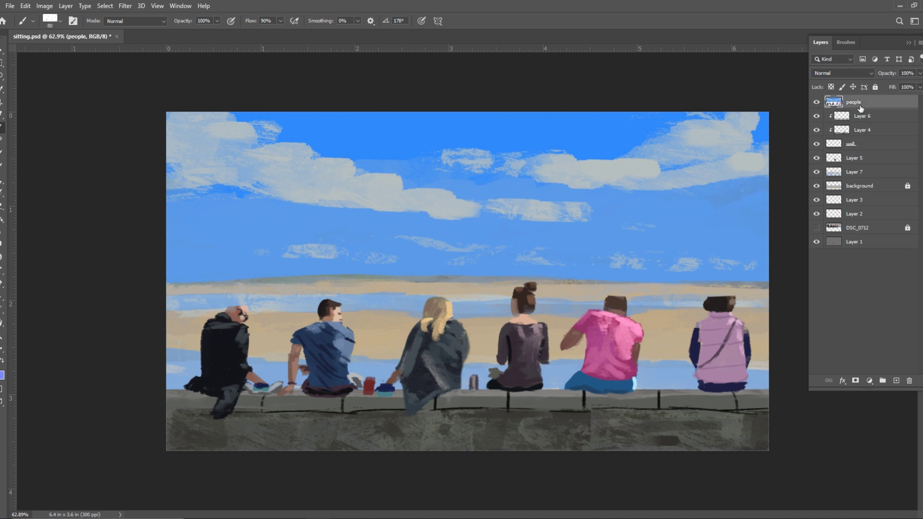
pyautogui.click(817, 103)
pyautogui.click(817, 103)
pyautogui.click(816, 102)
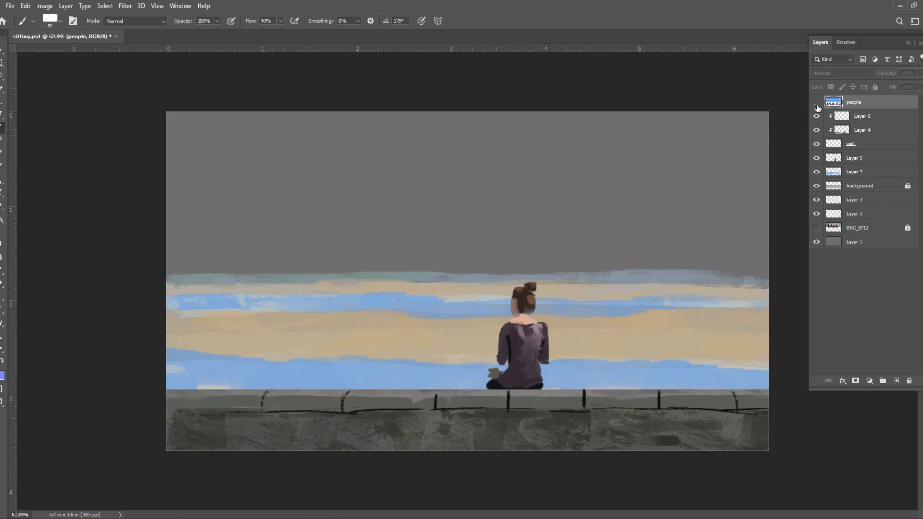
pyautogui.click(816, 103)
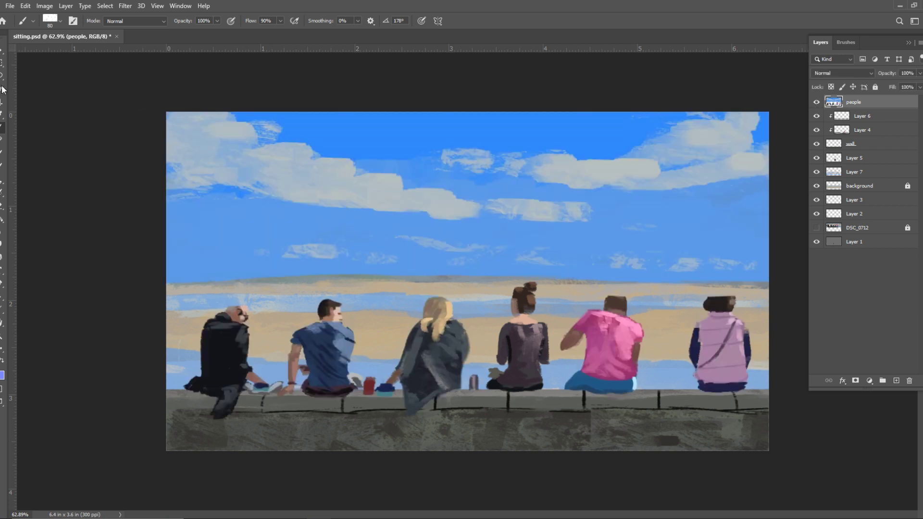
# Return to the Brush, shrink its size, and recheck the people layer by toggling it
pyautogui.press('i')
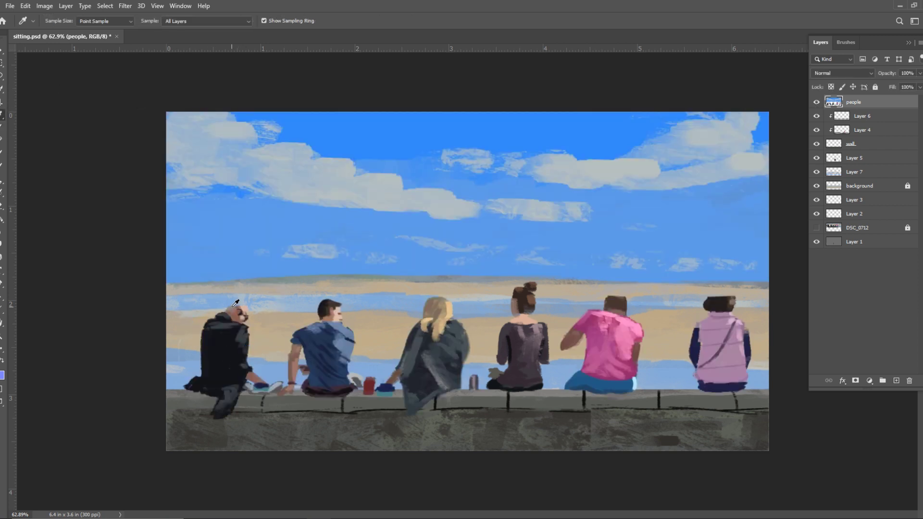
pyautogui.press('b')
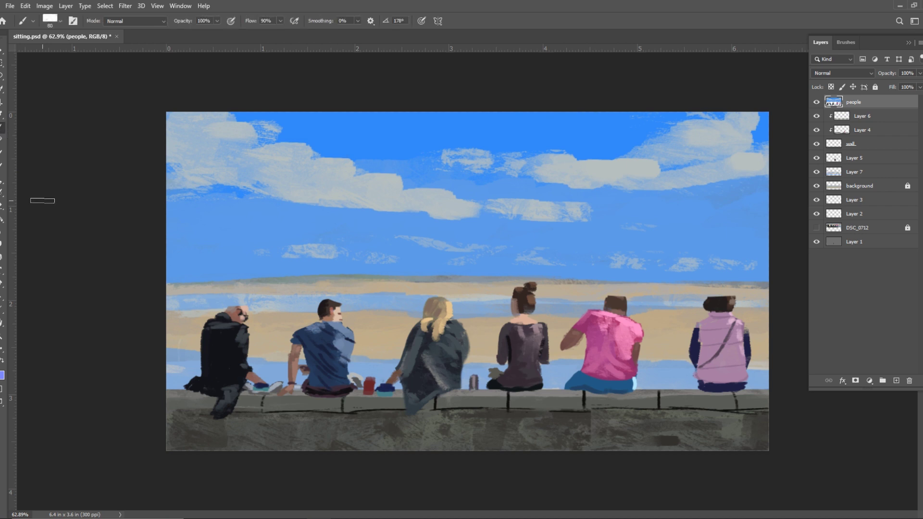
pyautogui.press('[')
pyautogui.press('[')
pyautogui.press('[')
pyautogui.press('[')
pyautogui.press('[')
pyautogui.click(816, 102)
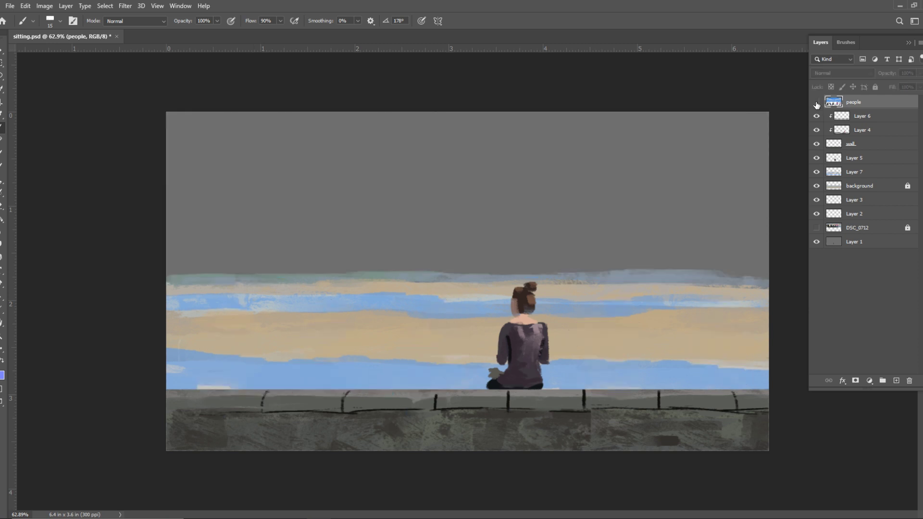
pyautogui.click(815, 103)
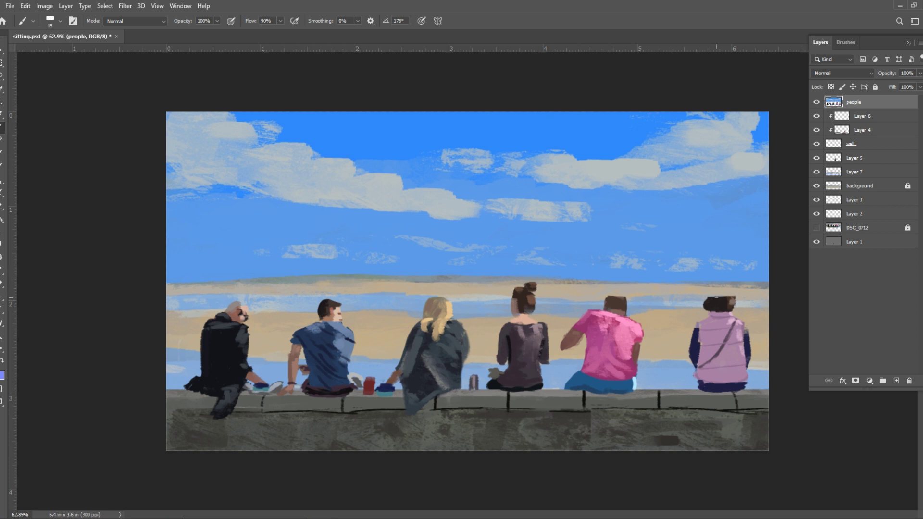
# Paint fuller dark hair and a bun on the right-most woman
pyautogui.press('l')
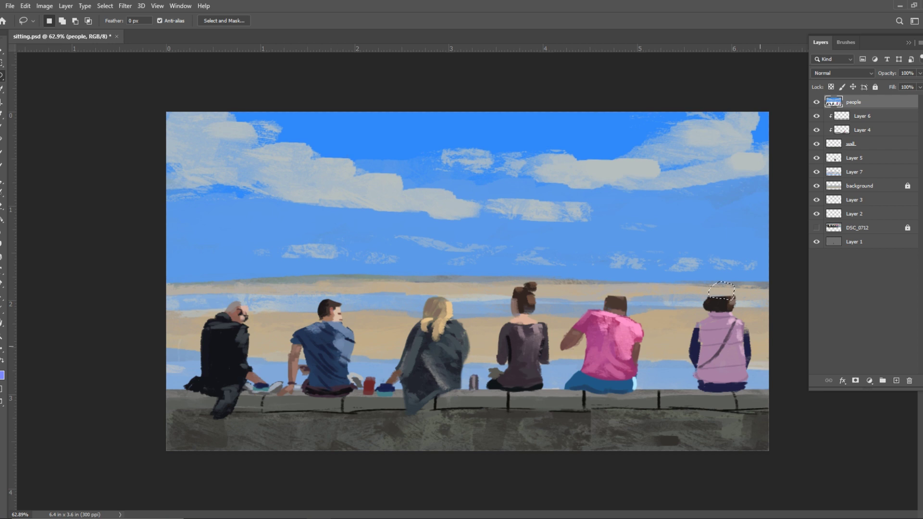
pyautogui.press('i')
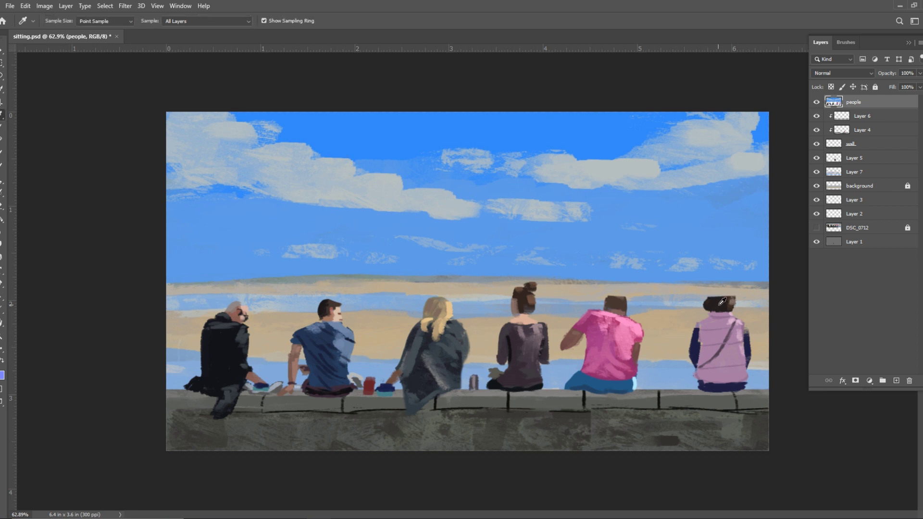
pyautogui.press('b')
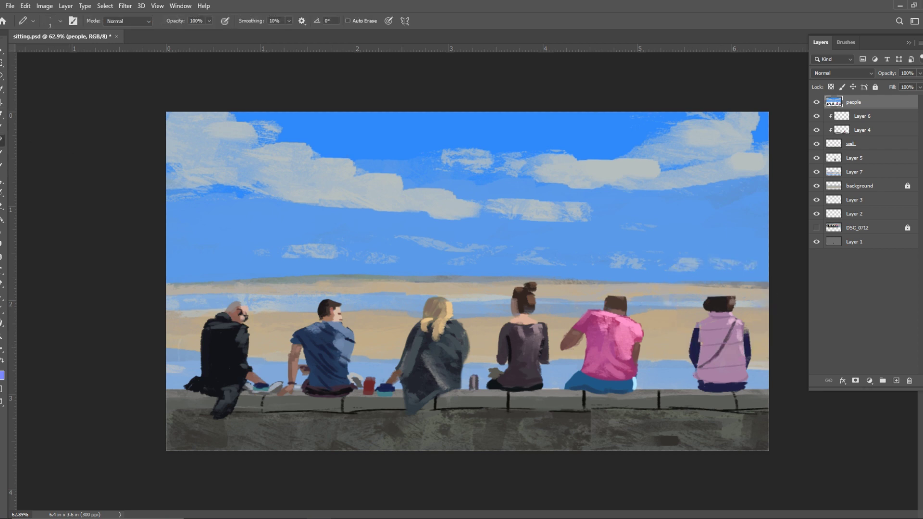
pyautogui.hotkey('shift', 'b')
pyautogui.moveTo(732, 292)
pyautogui.mouseDown()
pyautogui.moveTo(710, 294)
pyautogui.moveTo(727, 298)
pyautogui.mouseUp()
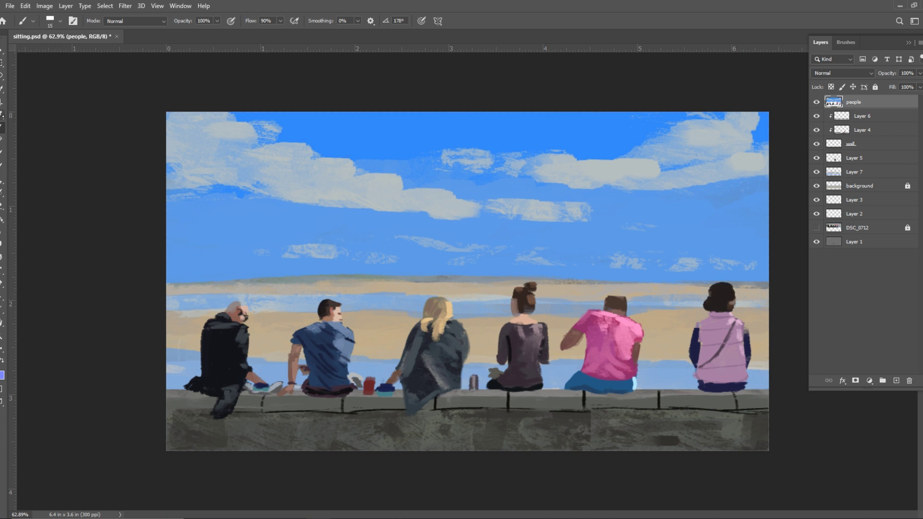
# Sample the pink shirt colour and paint lighter highlights on top of her hair
pyautogui.press('i')
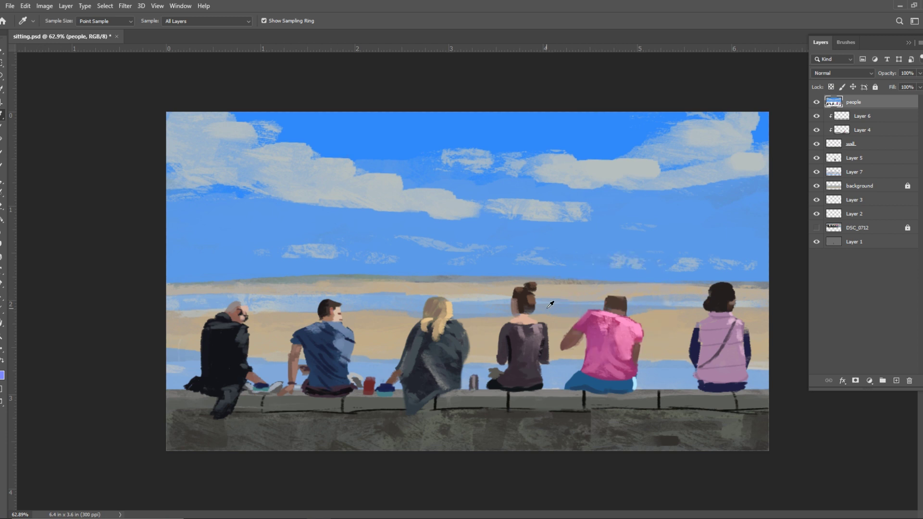
pyautogui.press('b')
pyautogui.keyDown('alt'); pyautogui.click(567, 289); pyautogui.keyUp('alt')
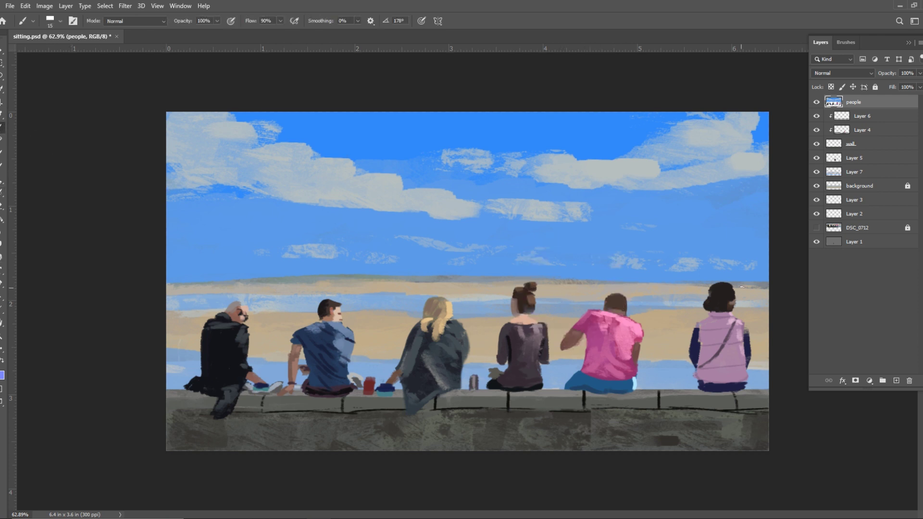
pyautogui.moveTo(730, 290)
pyautogui.mouseDown()
pyautogui.moveTo(715, 294)
pyautogui.moveTo(730, 304)
pyautogui.moveTo(726, 291)
pyautogui.moveTo(708, 298)
pyautogui.mouseUp()
# Set the foreground colour to a pale, almost white grey-blue (d8e0e6)
pyautogui.click(3, 115)
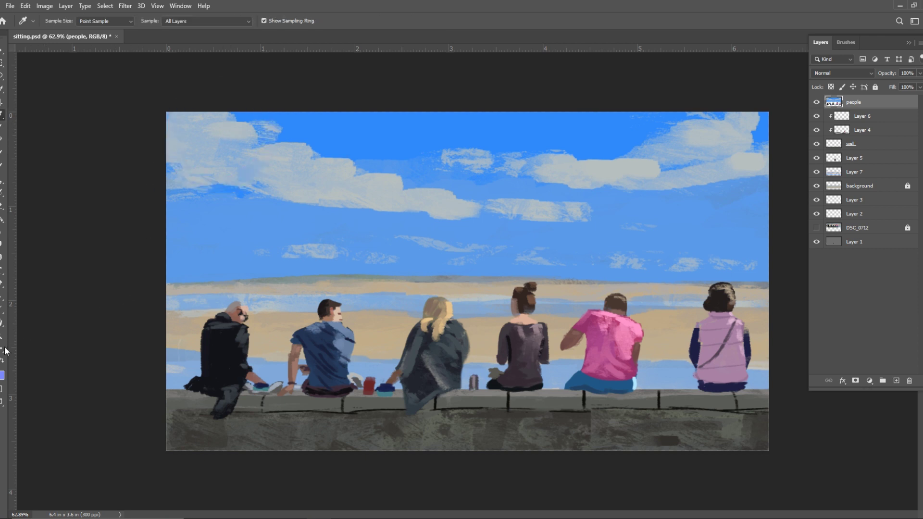
pyautogui.click(2, 375)
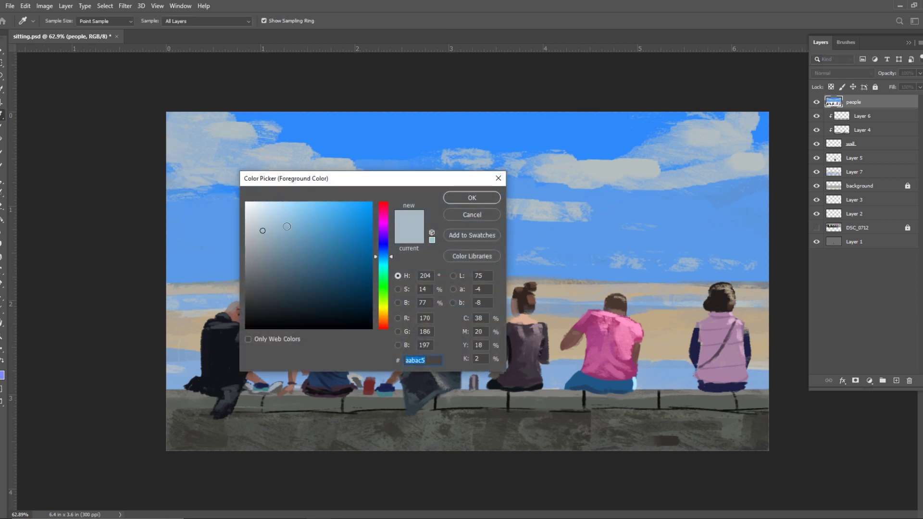
pyautogui.click(272, 213)
pyautogui.click(252, 214)
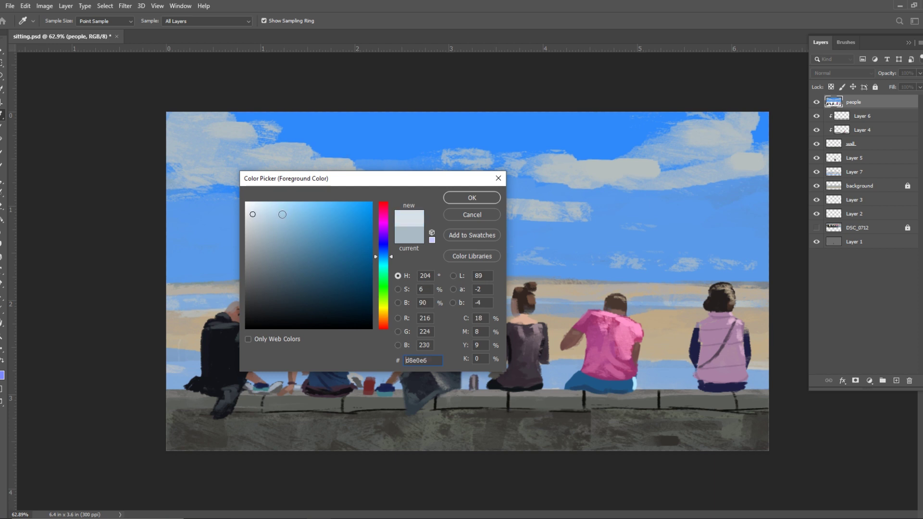
pyautogui.click(471, 198)
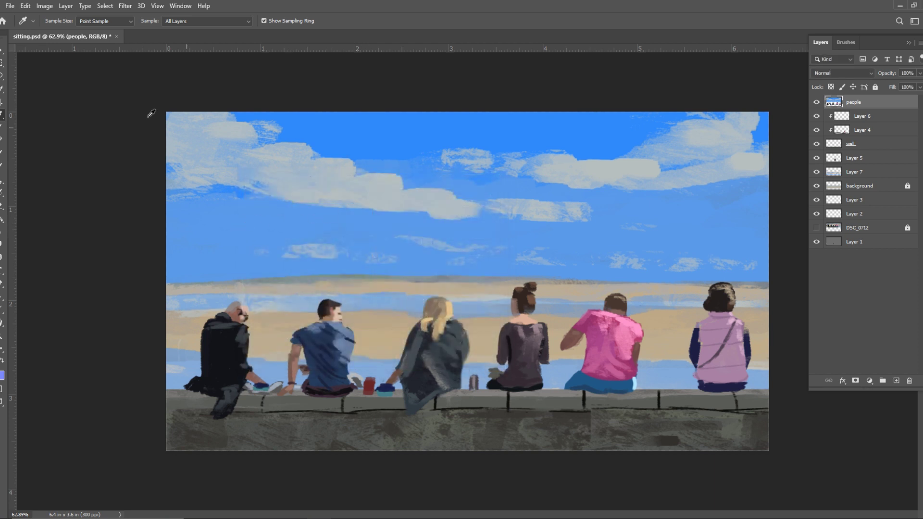
# Paint a white gull's wing and body in the sky, then undo those strokes
pyautogui.click(7, 127)
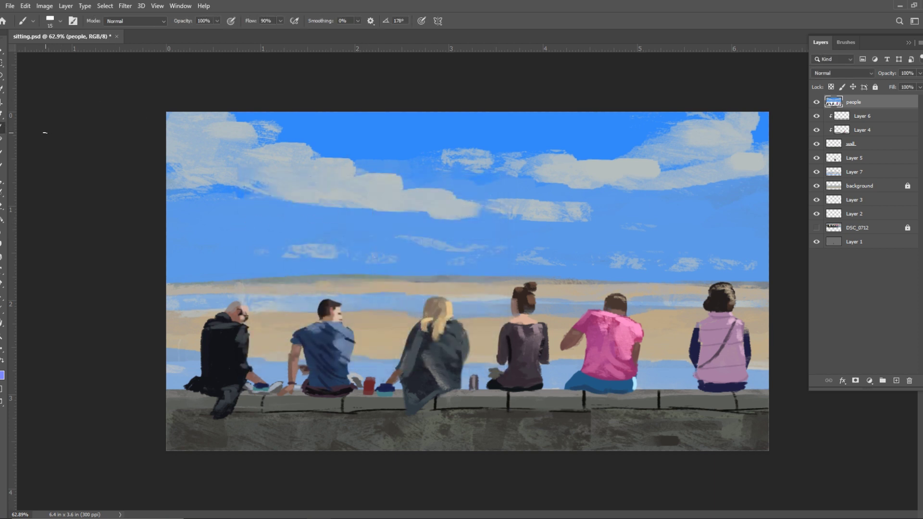
pyautogui.moveTo(510, 246)
pyautogui.mouseDown()
pyautogui.moveTo(549, 252)
pyautogui.moveTo(594, 238)
pyautogui.moveTo(550, 255)
pyautogui.mouseUp()
pyautogui.moveTo(537, 260)
pyautogui.mouseDown()
pyautogui.moveTo(562, 252)
pyautogui.moveTo(549, 263)
pyautogui.moveTo(534, 258)
pyautogui.moveTo(555, 259)
pyautogui.moveTo(545, 252)
pyautogui.moveTo(486, 262)
pyautogui.moveTo(546, 251)
pyautogui.moveTo(502, 259)
pyautogui.moveTo(568, 258)
pyautogui.moveTo(555, 252)
pyautogui.moveTo(601, 241)
pyautogui.moveTo(578, 254)
pyautogui.moveTo(577, 242)
pyautogui.moveTo(593, 255)
pyautogui.moveTo(554, 252)
pyautogui.mouseUp()
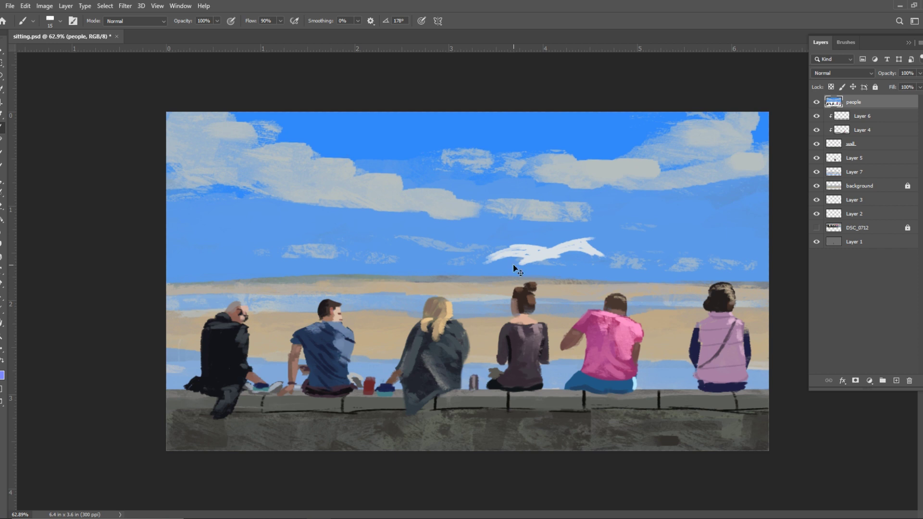
pyautogui.hotkey('ctrl', 'z')
pyautogui.hotkey('ctrl', 'z')
pyautogui.hotkey('ctrl', 'z')
pyautogui.hotkey('ctrl', 'z')
pyautogui.hotkey('ctrl', 'z')
pyautogui.hotkey('ctrl', 'z')
pyautogui.hotkey('ctrl', 'z')
pyautogui.hotkey('ctrl', 'z')
pyautogui.hotkey('ctrl', 'z')
pyautogui.hotkey('ctrl', 'z')
pyautogui.hotkey('ctrl', 'z')
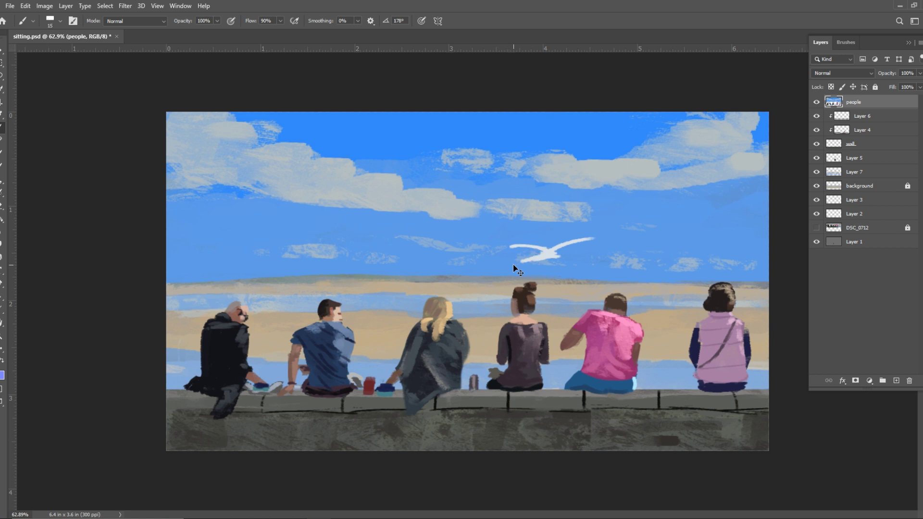
pyautogui.hotkey('ctrl', 'z')
pyautogui.hotkey('ctrl', 'z')
pyautogui.hotkey('ctrl', 'z')
pyautogui.hotkey('ctrl', 'z')
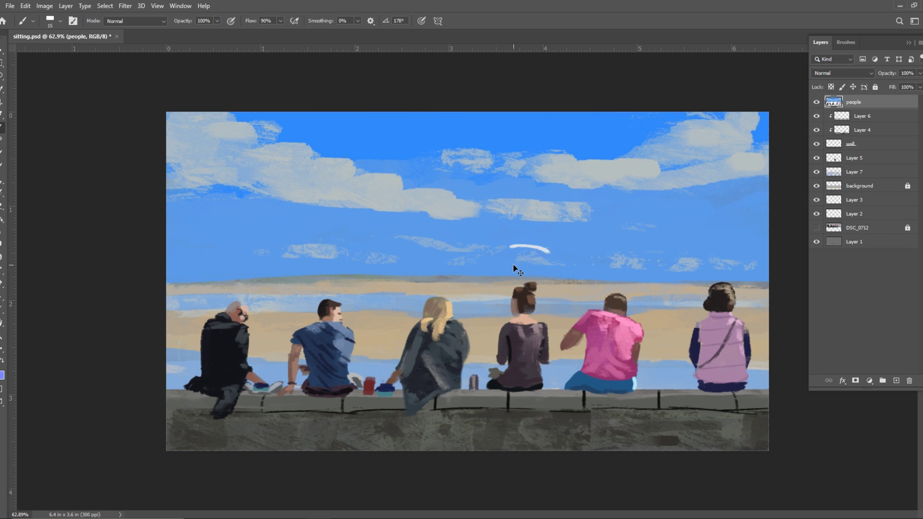